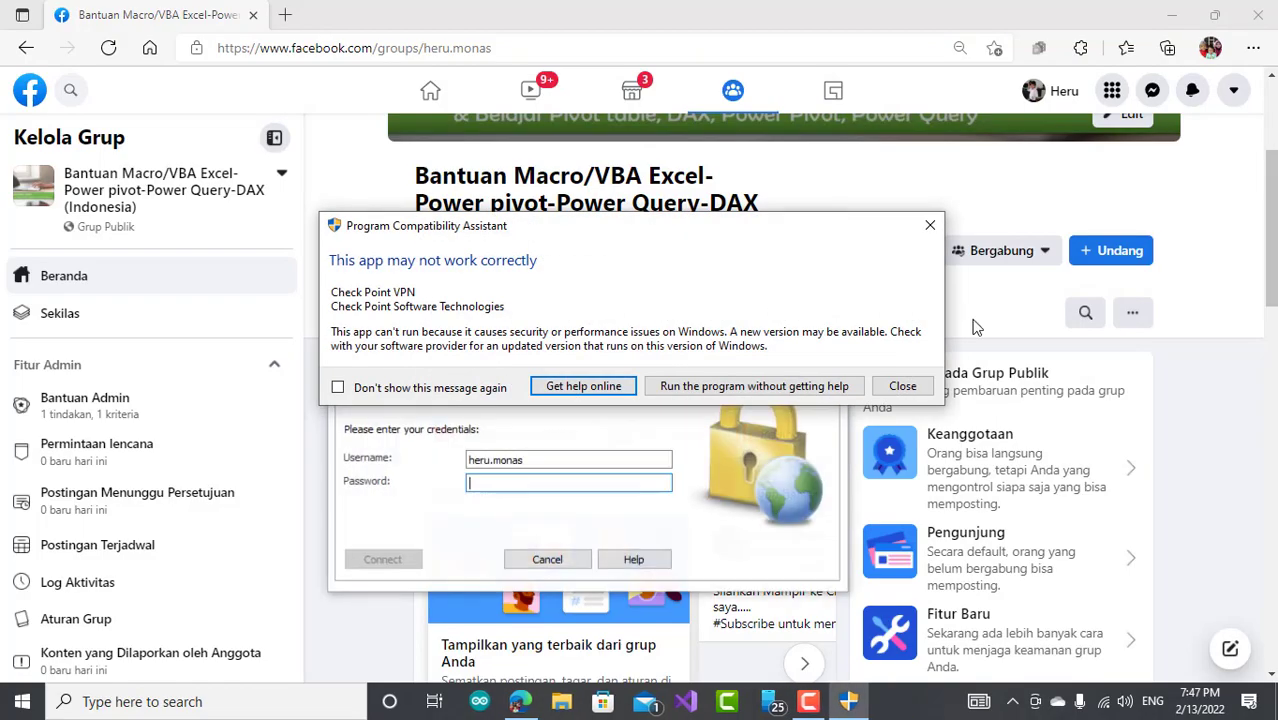
# - Dismiss the compatibility warning and VPN login window, then scroll to the post with Data sementara.xlsx
pyautogui.click(902, 386)
pyautogui.click(826, 233)
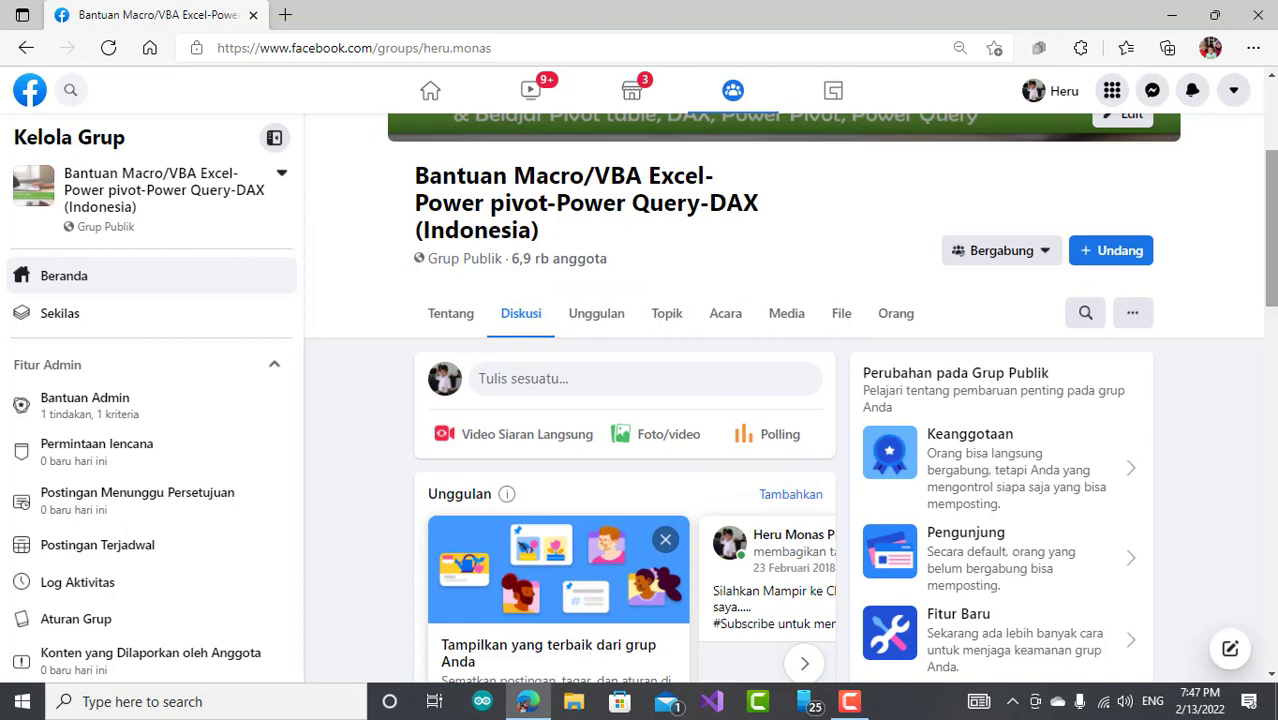
pyautogui.moveTo(1268, 258); pyautogui.dragTo(1268, 440)
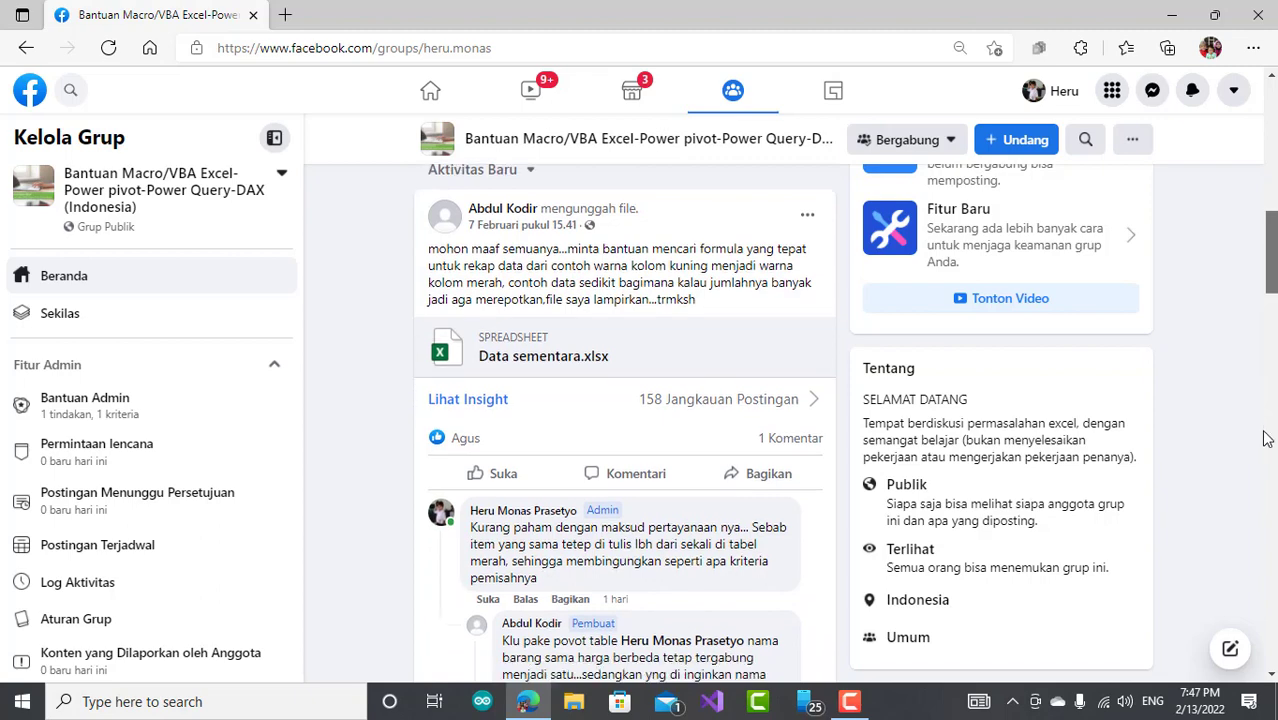
pyautogui.scroll(-1, 1266, 438)
pyautogui.scroll(2, 1268, 445)
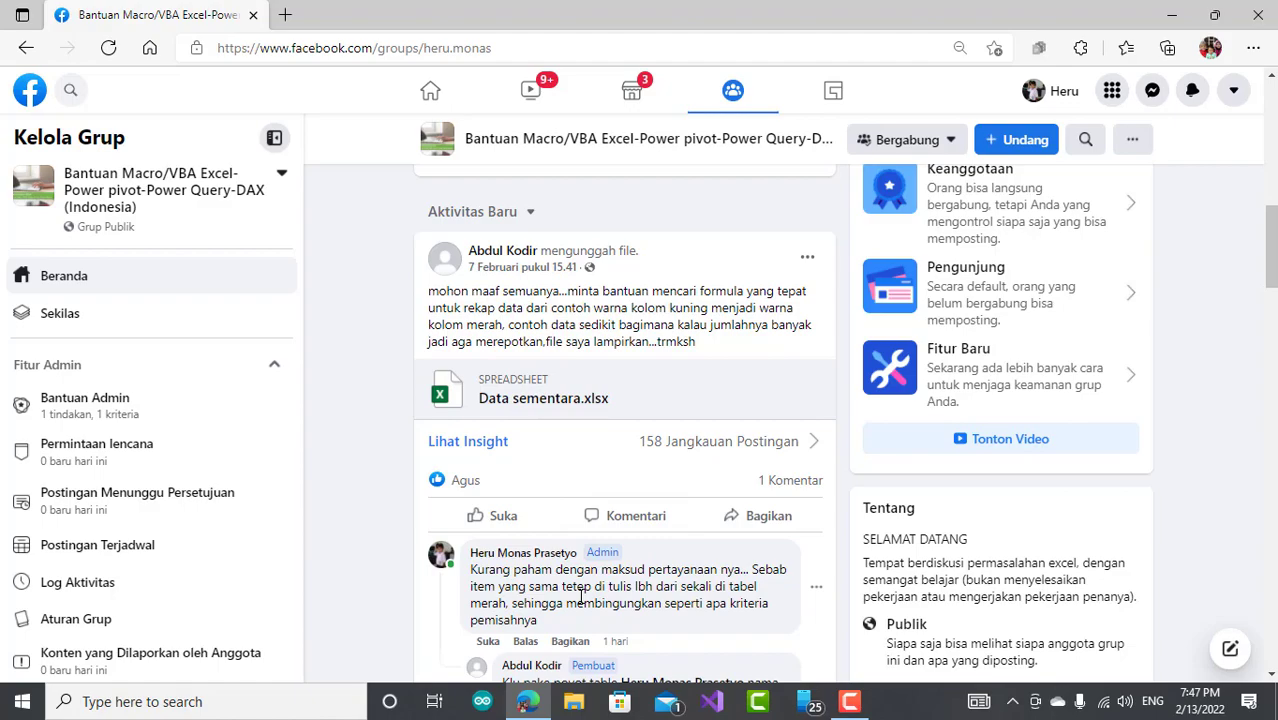
# - Open the downloaded Data sementara.xlsx from File Explorer in Excel
pyautogui.click(587, 711)
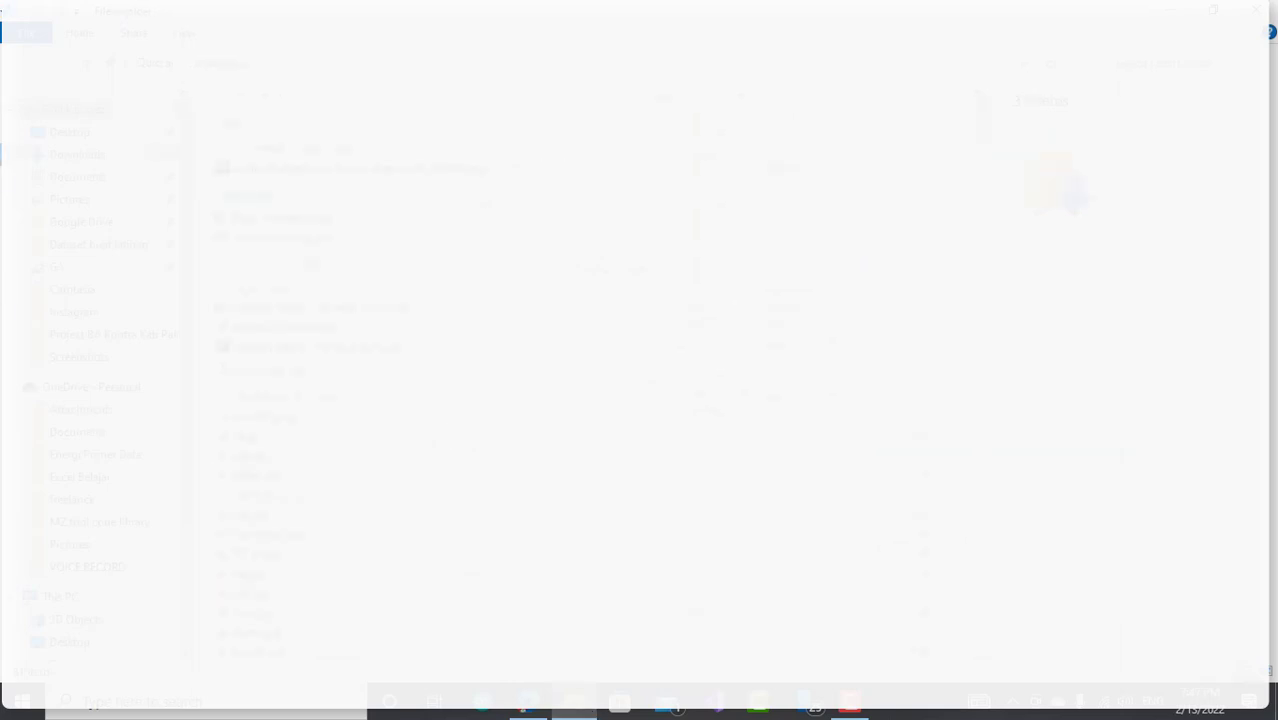
pyautogui.click(282, 217)
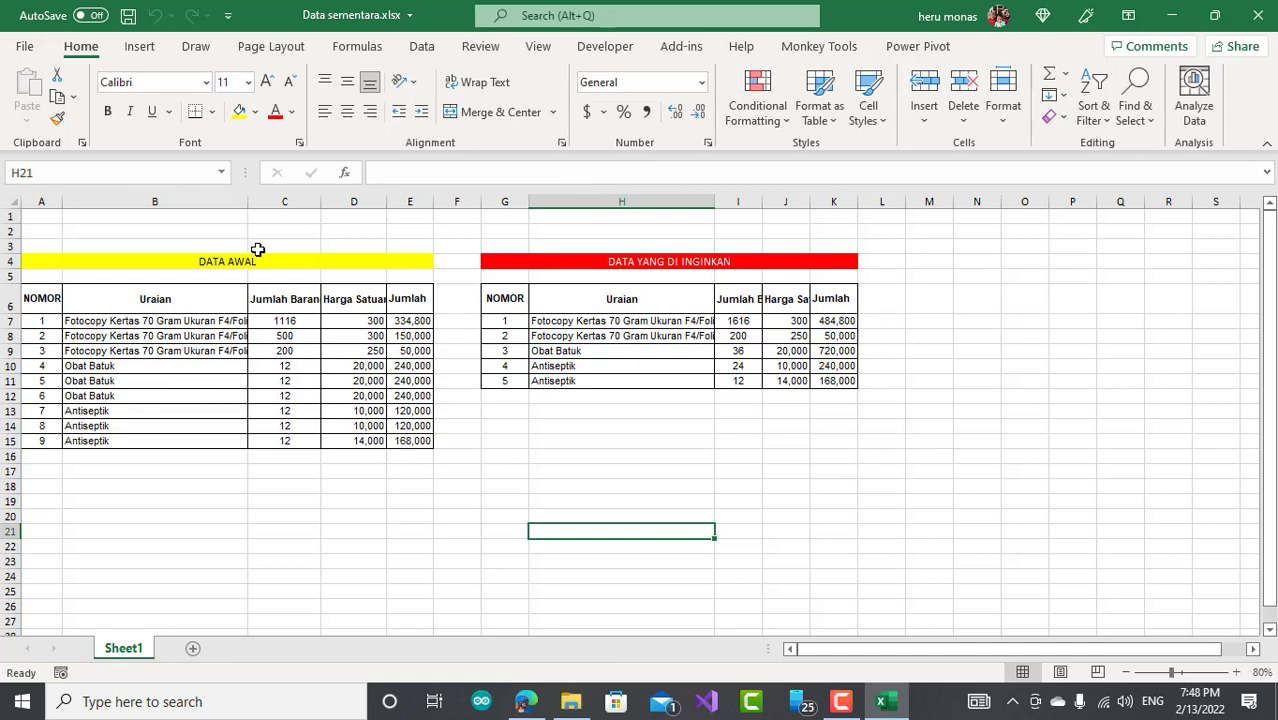
# - Widen column B and the Jumlah Barang column, then check item names in both tables
pyautogui.moveTo(247, 202); pyautogui.dragTo(281, 202)
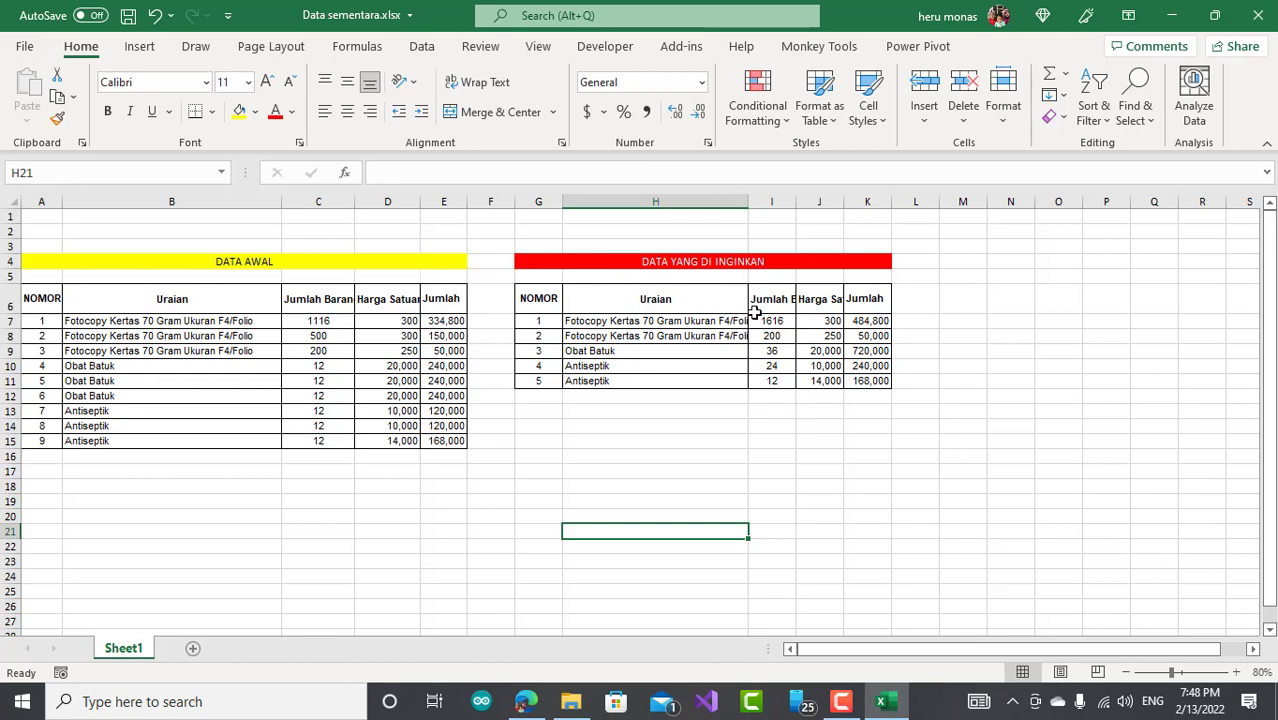
pyautogui.moveTo(796, 201)
pyautogui.mouseDown()
pyautogui.moveTo(912, 203)
pyautogui.moveTo(847, 206)
pyautogui.mouseUp()
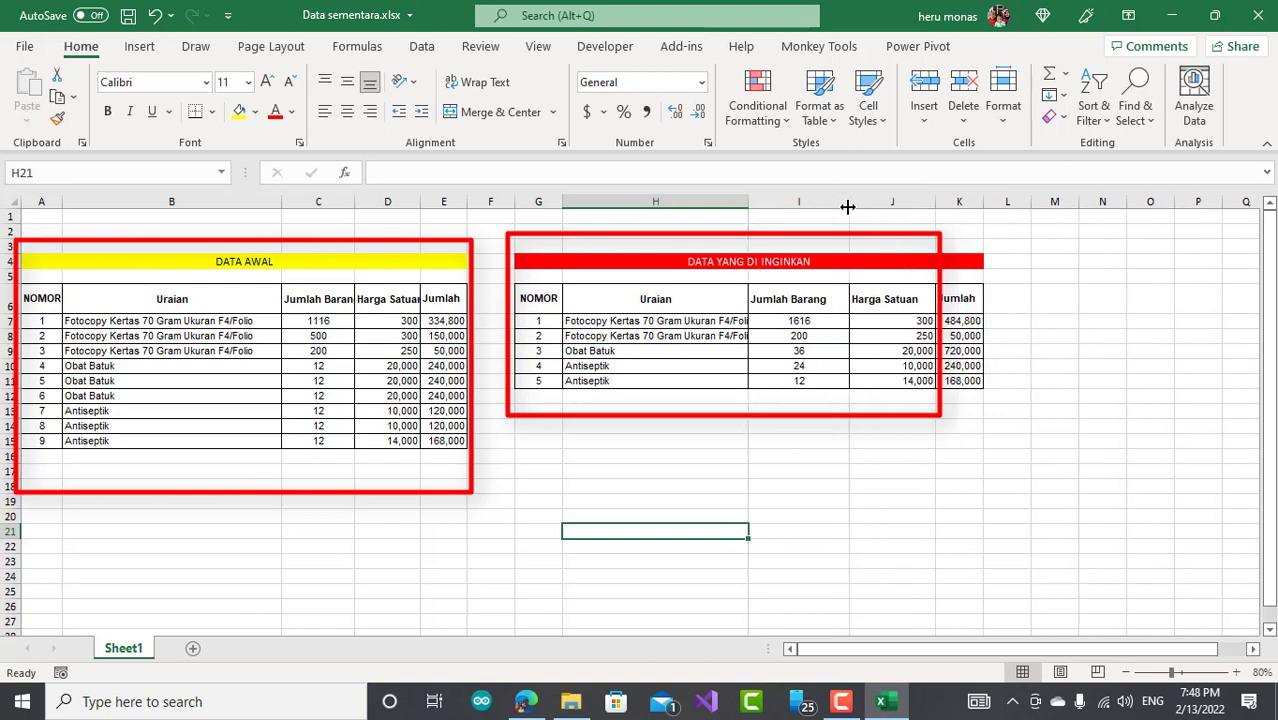
pyautogui.click(295, 344)
pyautogui.click(268, 337)
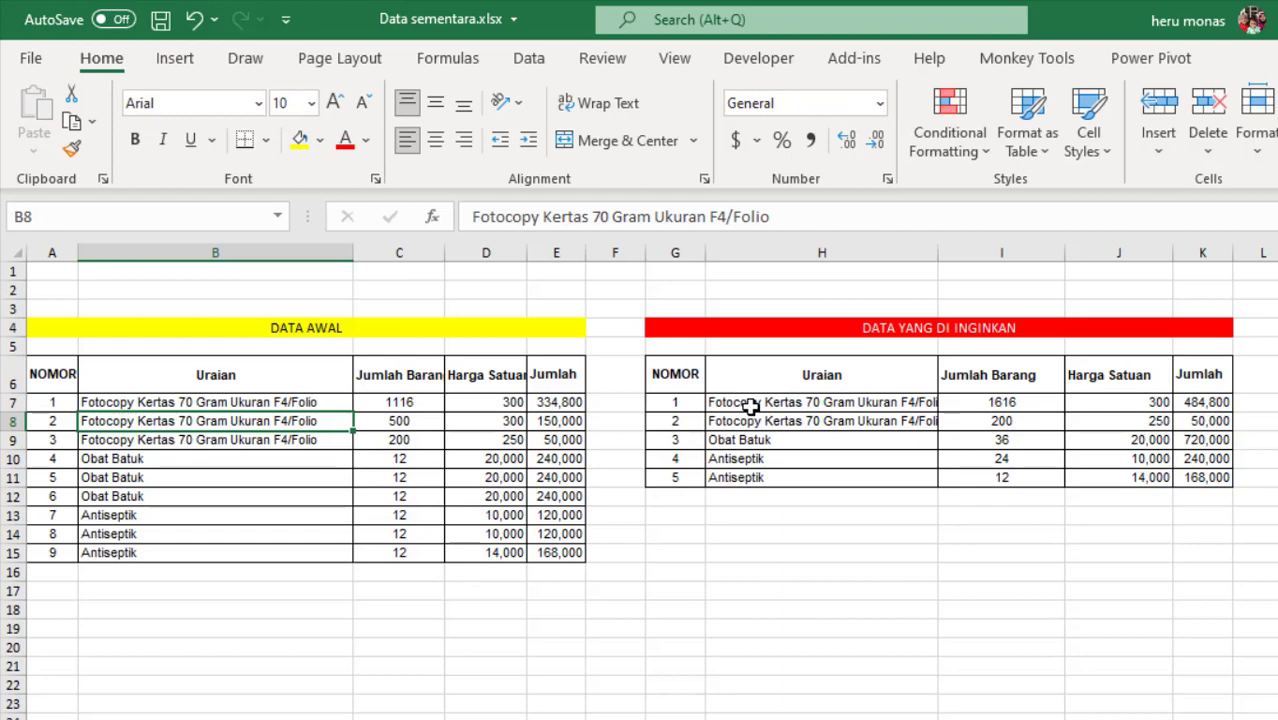
pyautogui.moveTo(747, 408); pyautogui.dragTo(748, 458)
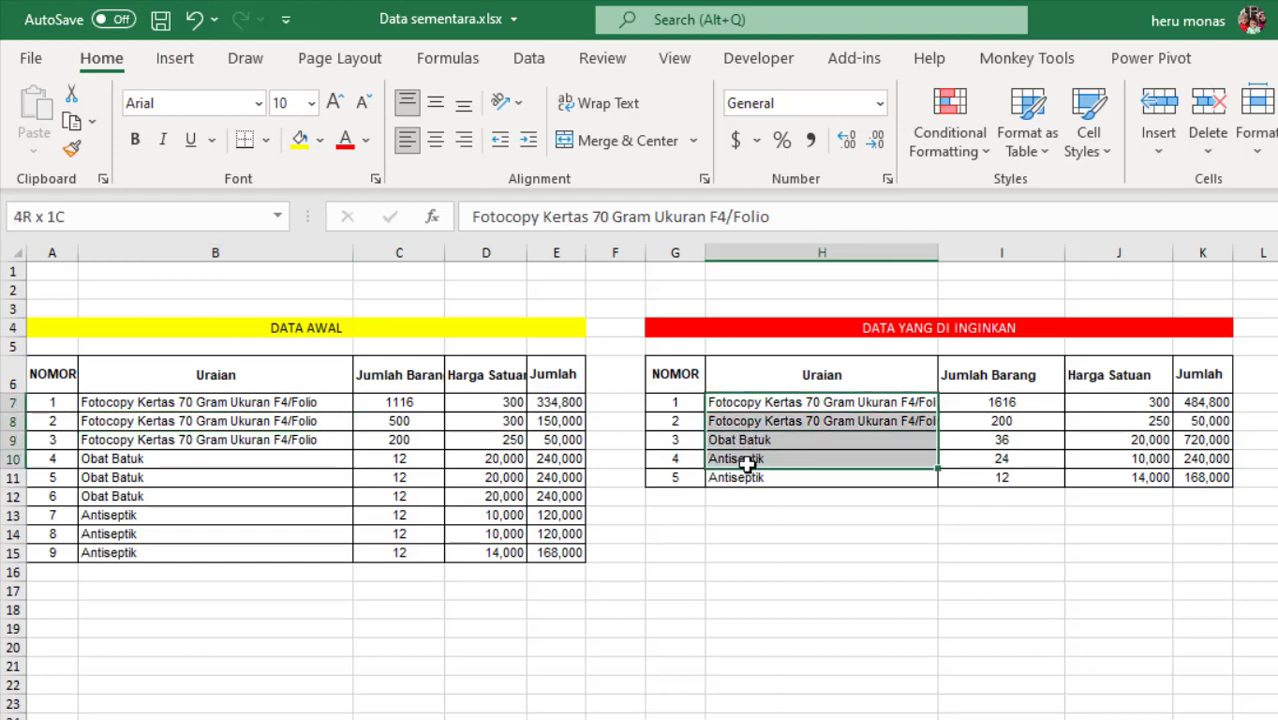
pyautogui.click(752, 402)
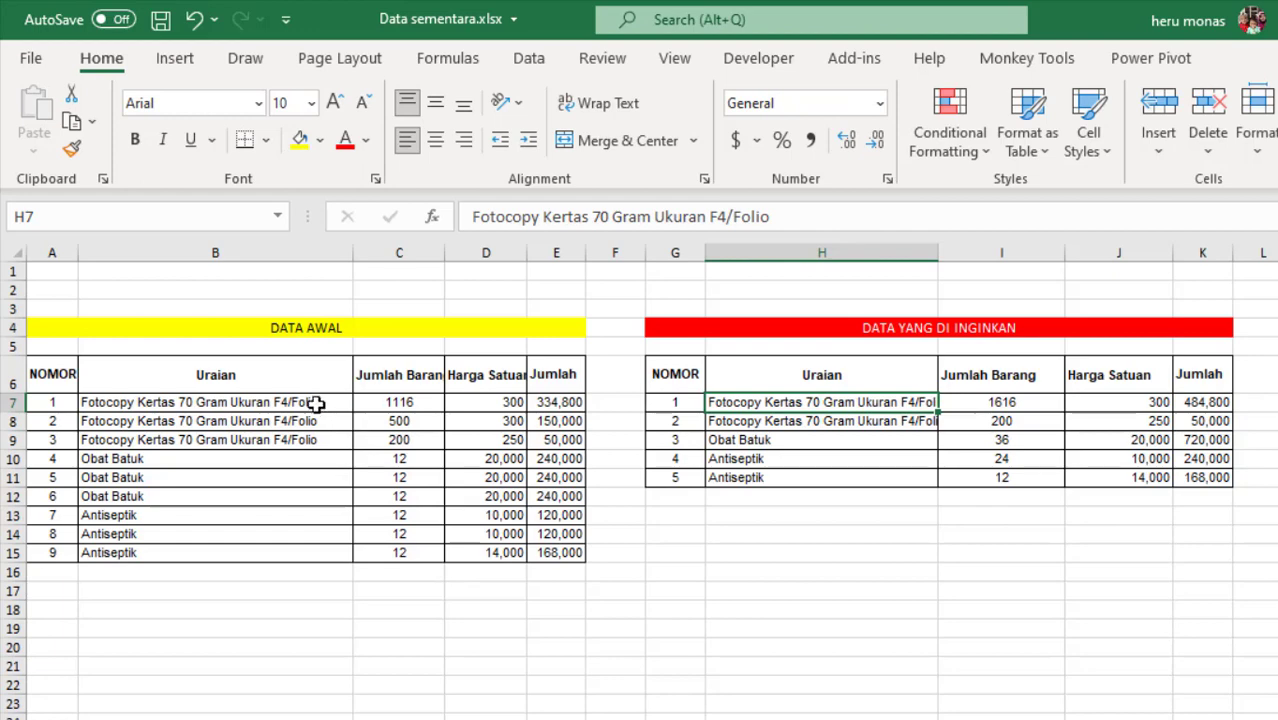
# - Compare the Fotocopy, Obat Batuk and Antiseptik source rows with their recap rows, widening column H
pyautogui.moveTo(316, 402); pyautogui.dragTo(316, 440)
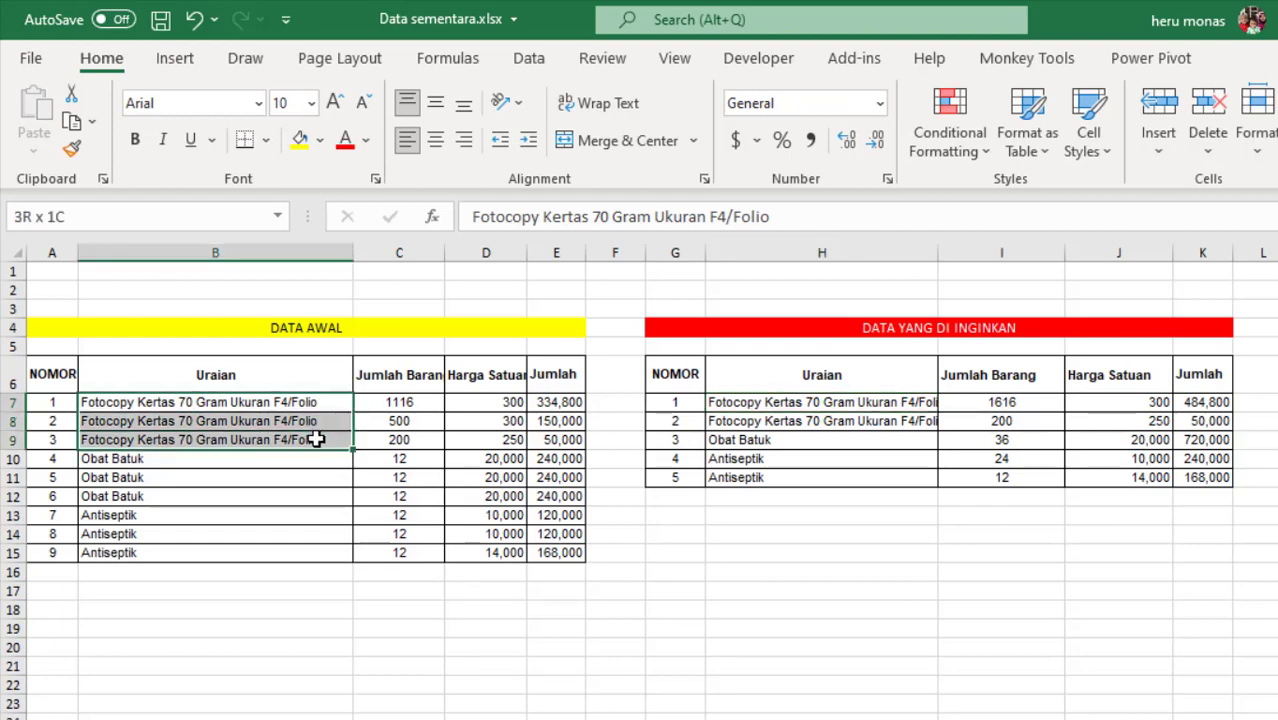
pyautogui.moveTo(755, 405); pyautogui.dragTo(752, 427)
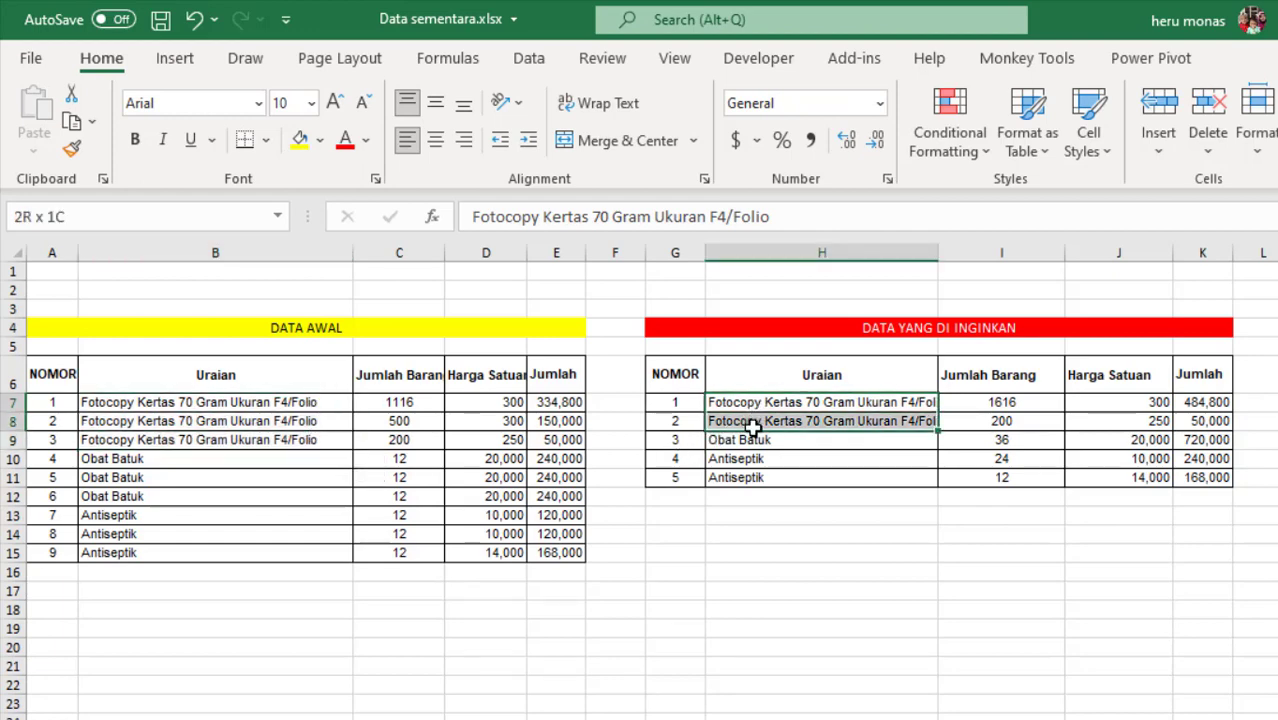
pyautogui.moveTo(258, 458); pyautogui.dragTo(256, 496)
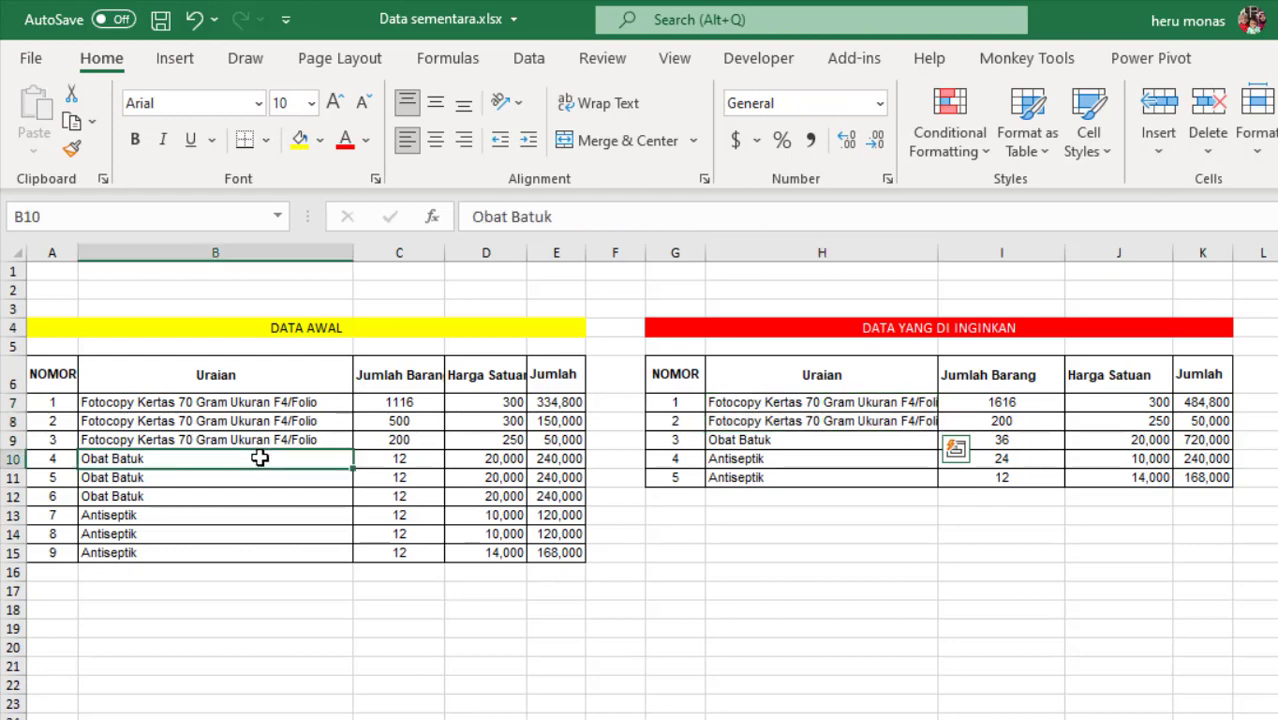
pyautogui.click(793, 442)
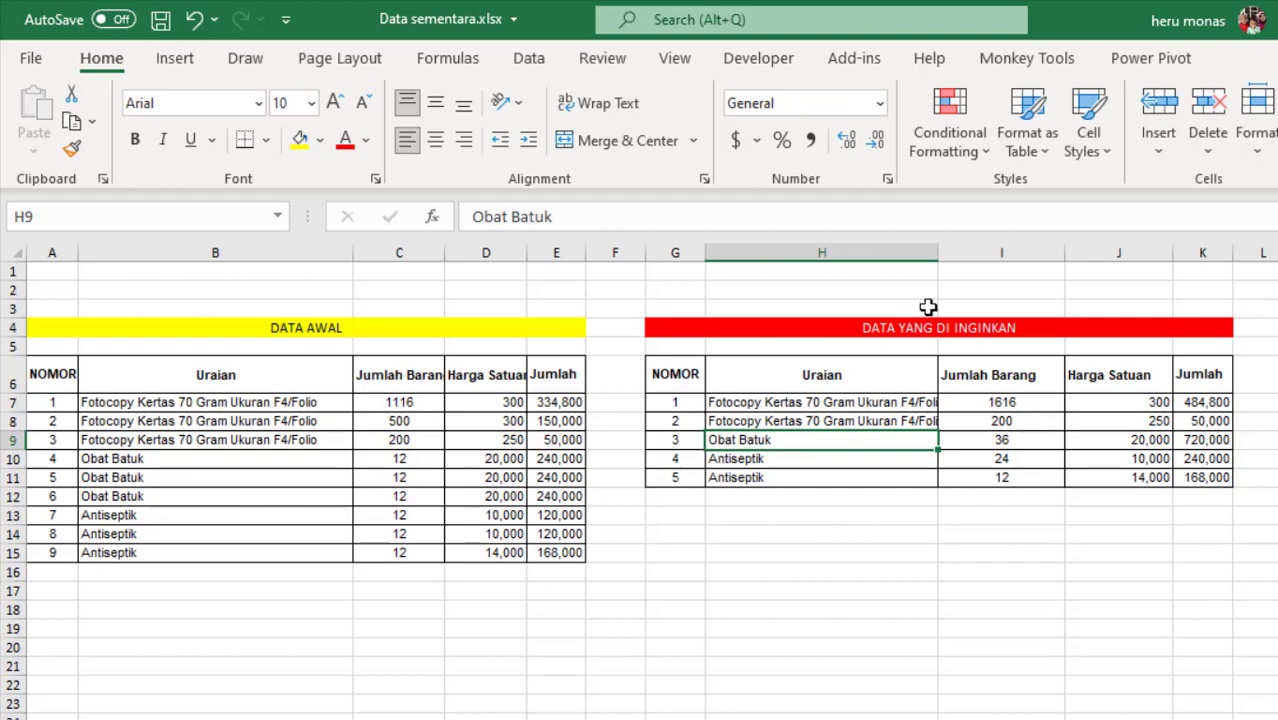
pyautogui.moveTo(946, 250); pyautogui.dragTo(988, 252)
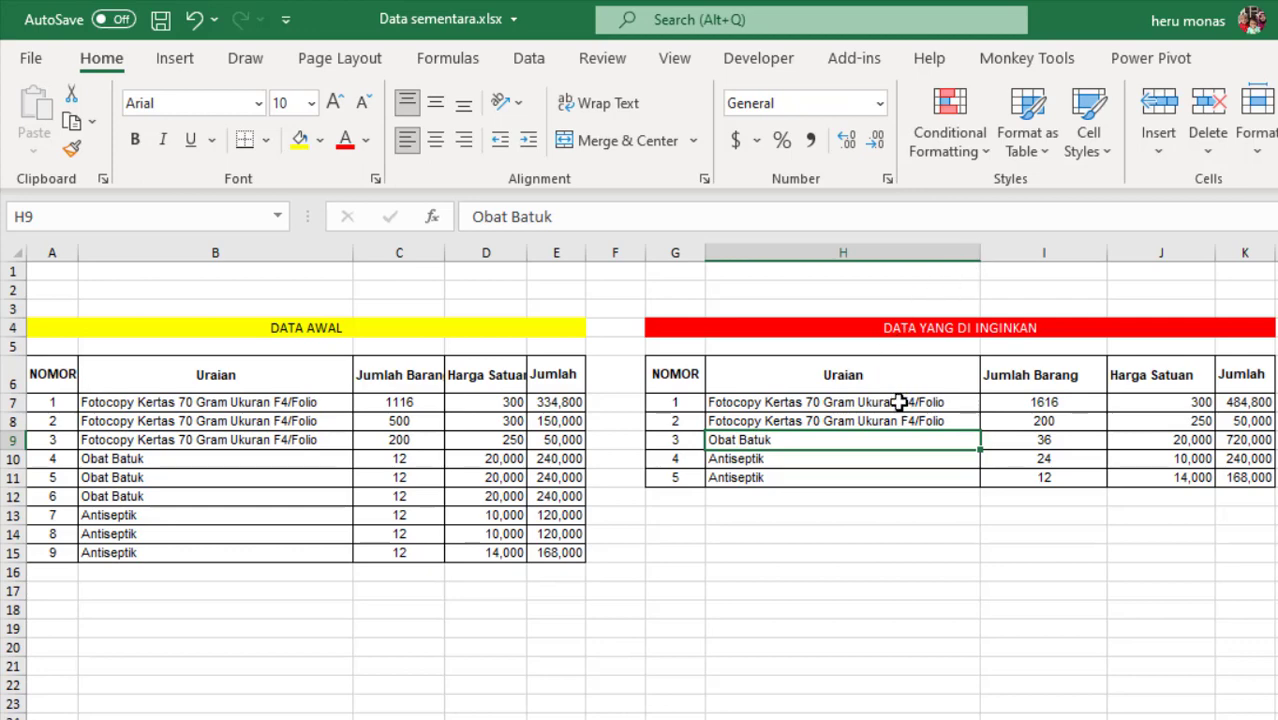
pyautogui.moveTo(897, 402); pyautogui.dragTo(893, 421)
pyautogui.click(846, 441)
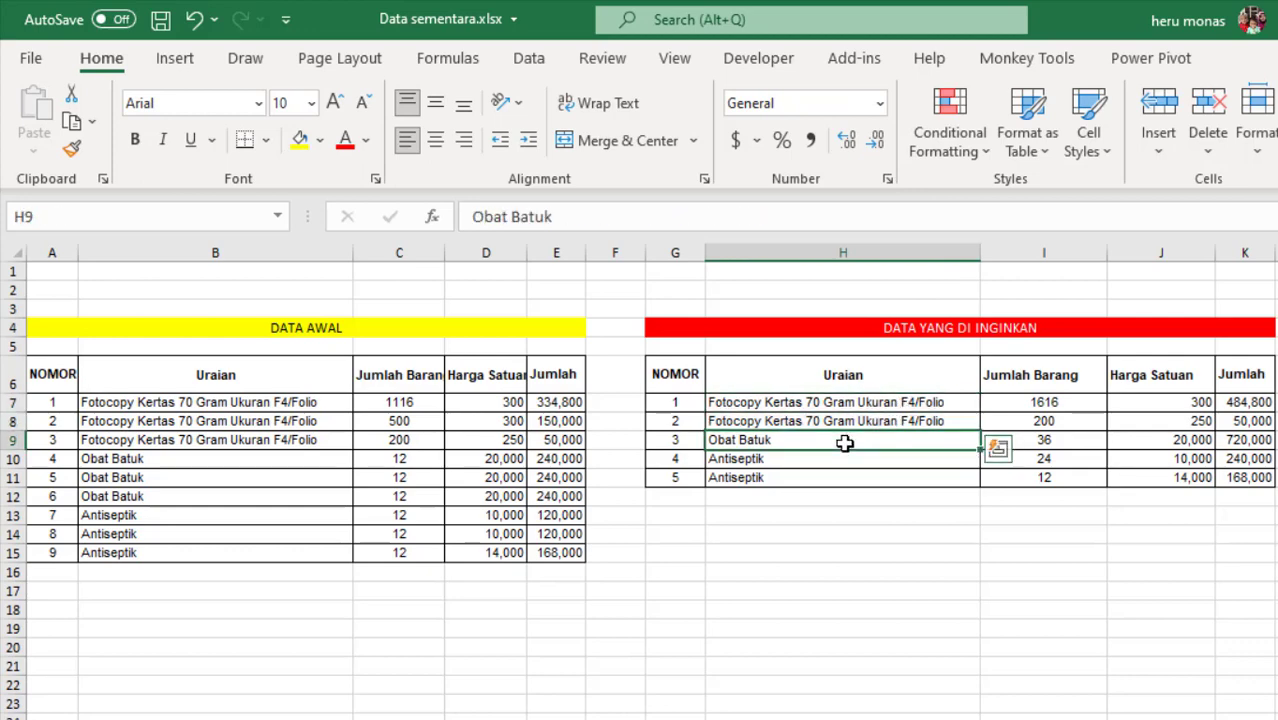
pyautogui.moveTo(858, 459); pyautogui.dragTo(855, 476)
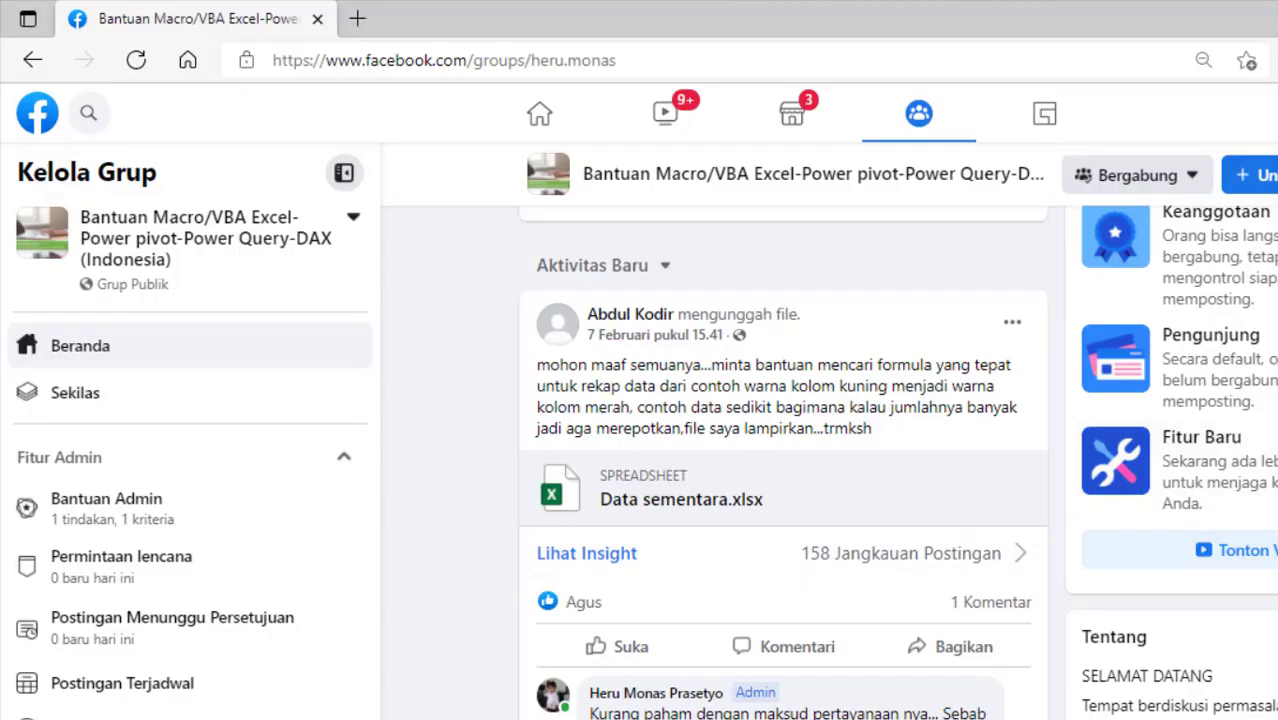
# - Scroll through the post's comments to read the admin reply suggesting item IDs
pyautogui.scroll(-1, 783, 460)
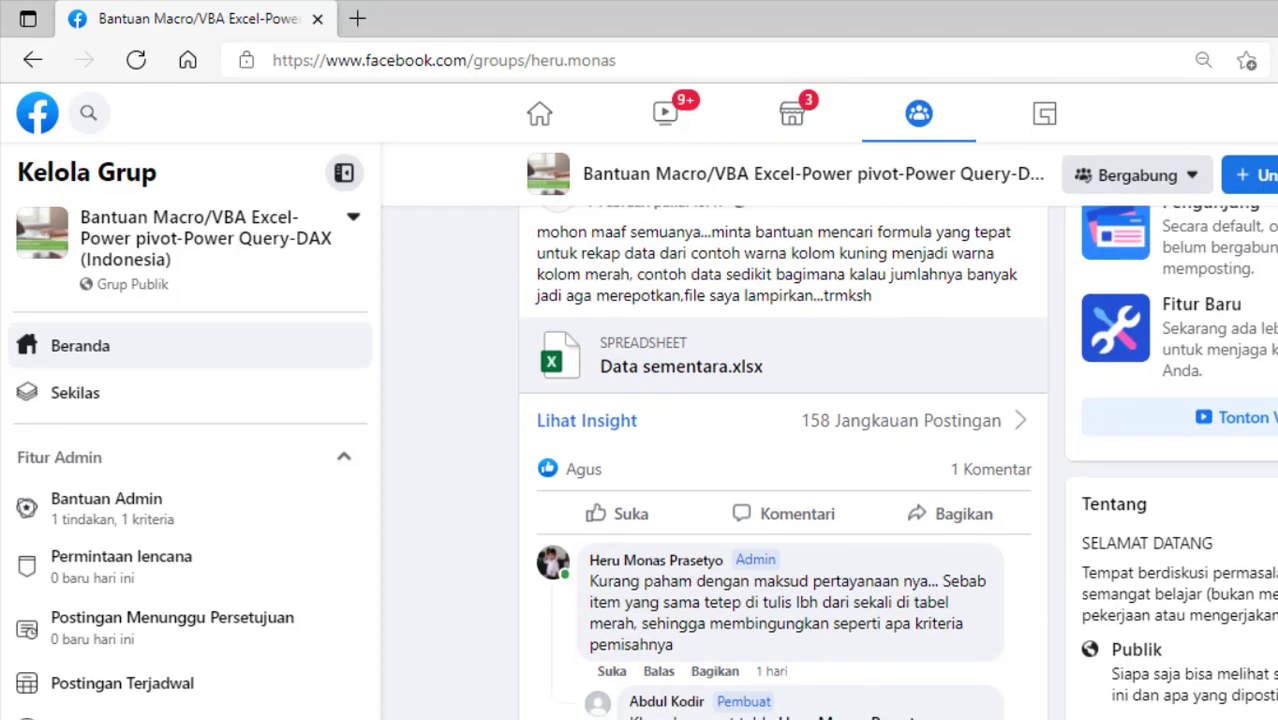
pyautogui.scroll(-1, 783, 460)
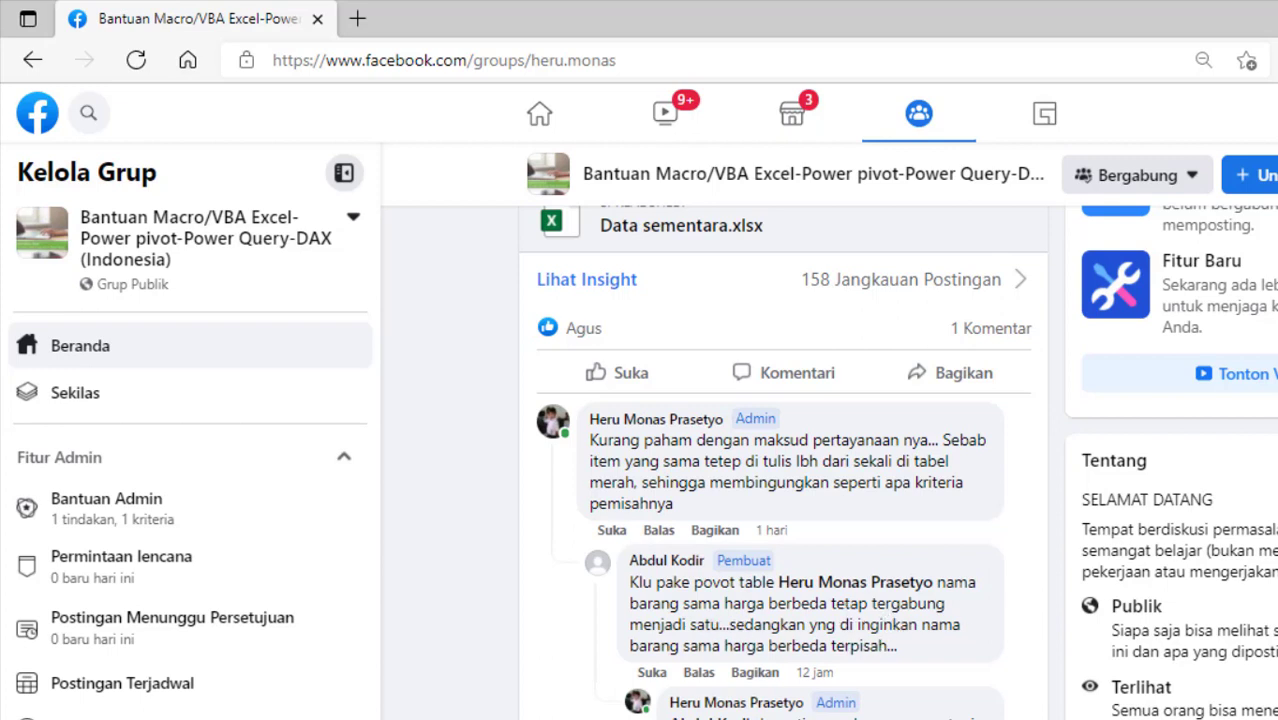
pyautogui.scroll(-3, 947, 383)
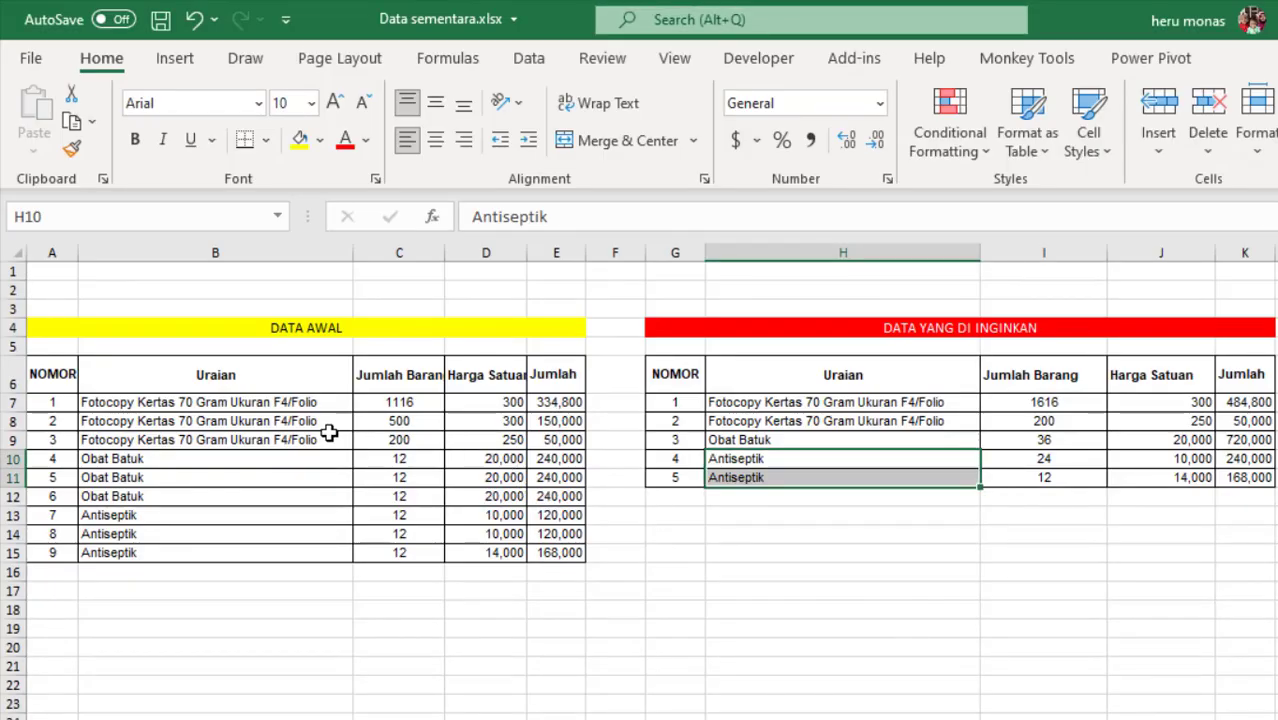
pyautogui.click(272, 404)
pyautogui.click(275, 421)
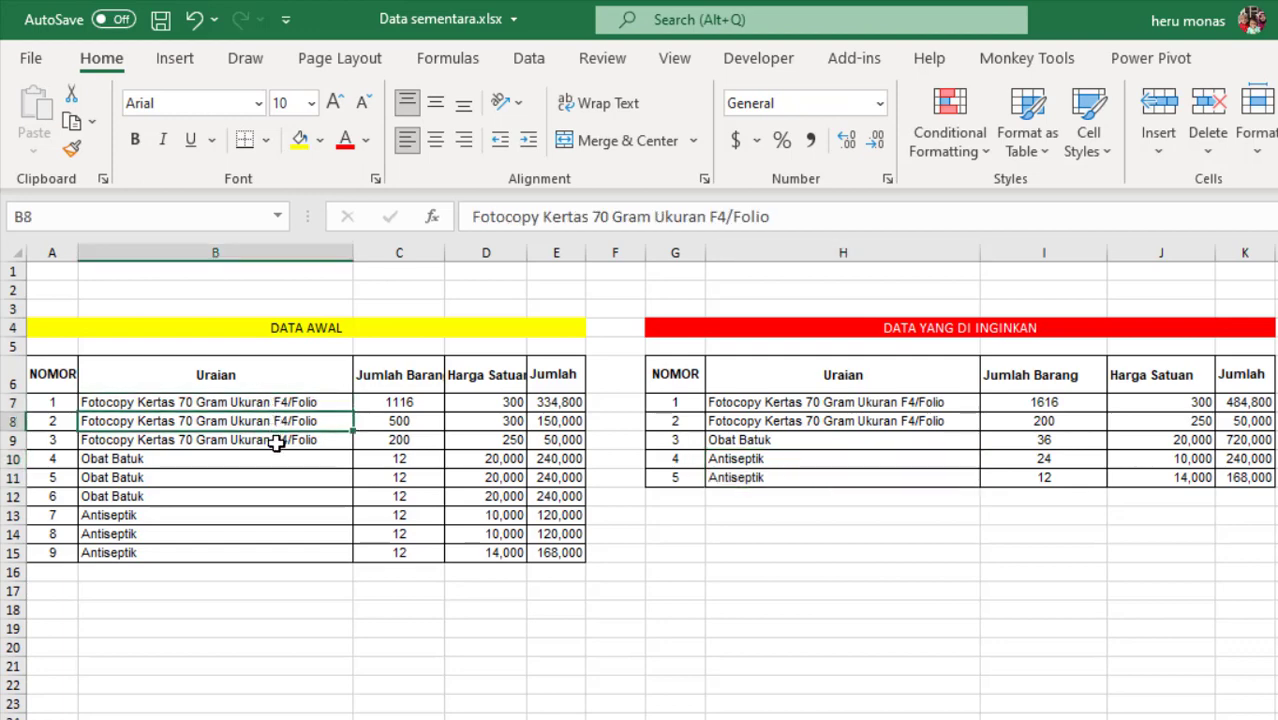
pyautogui.click(276, 440)
pyautogui.click(279, 421)
pyautogui.click(392, 421)
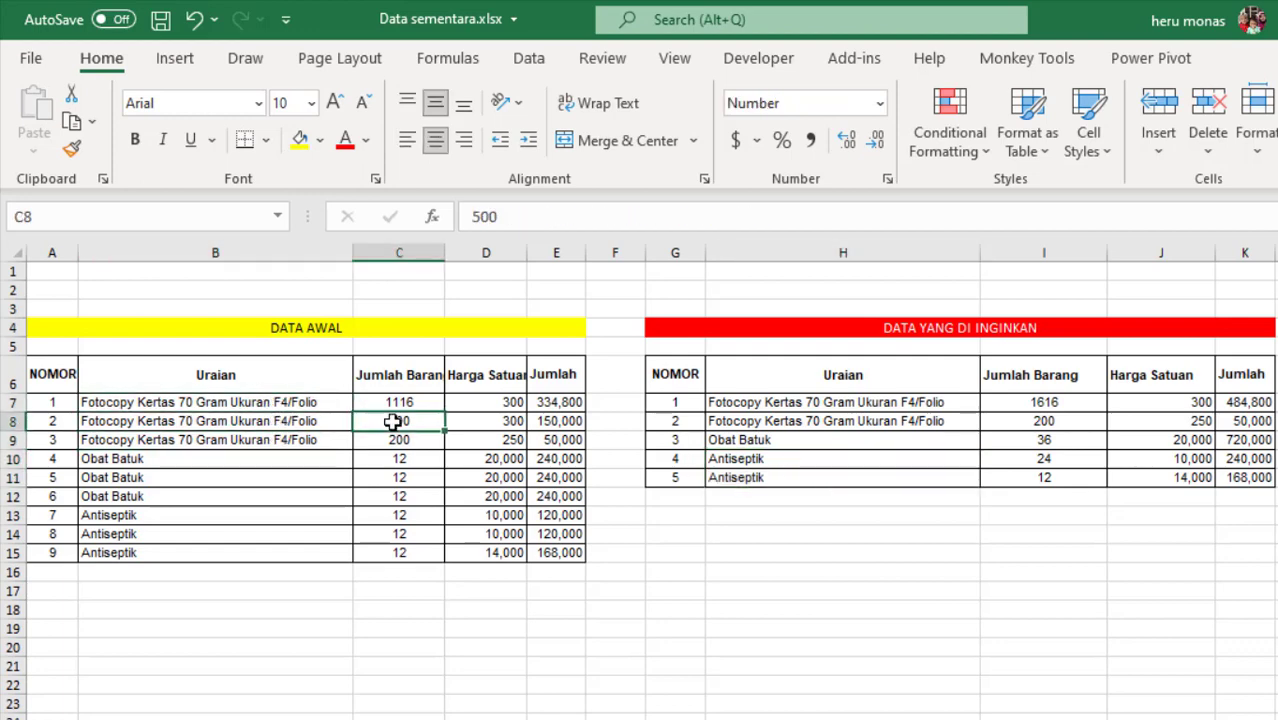
pyautogui.click(392, 437)
pyautogui.click(392, 419)
pyautogui.click(389, 403)
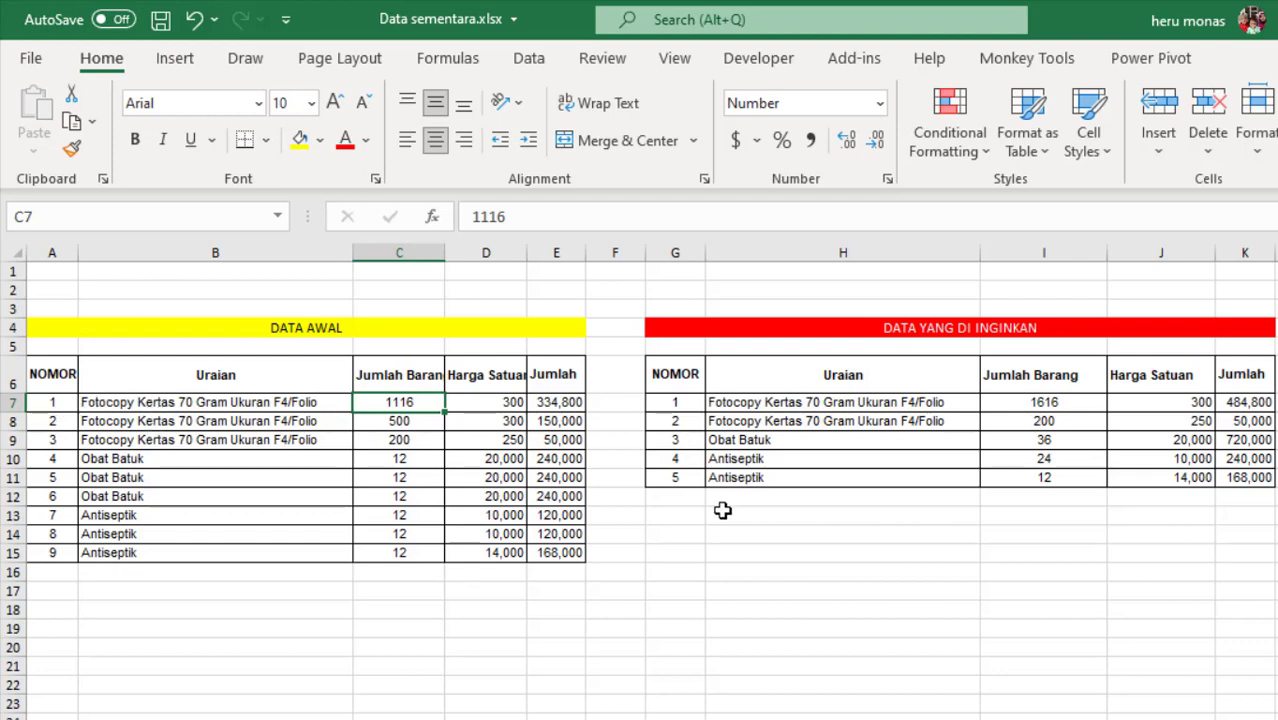
pyautogui.click(918, 402)
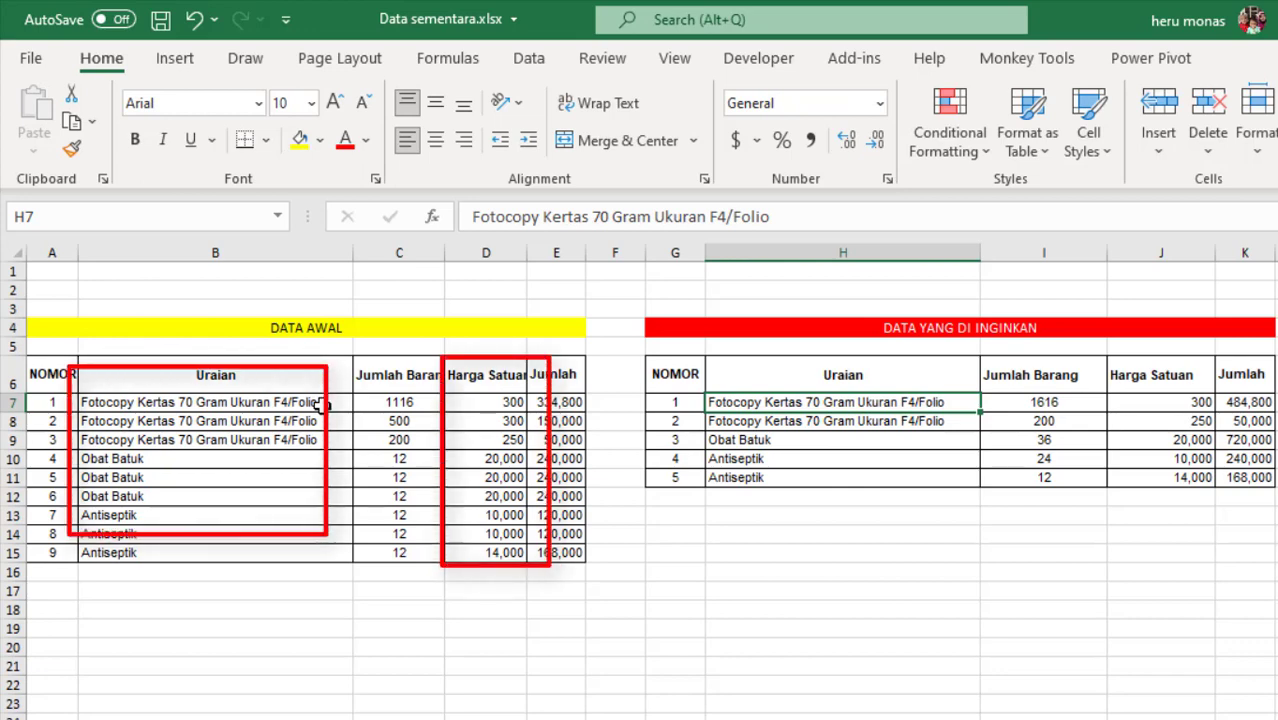
pyautogui.click(318, 402)
pyautogui.click(485, 397)
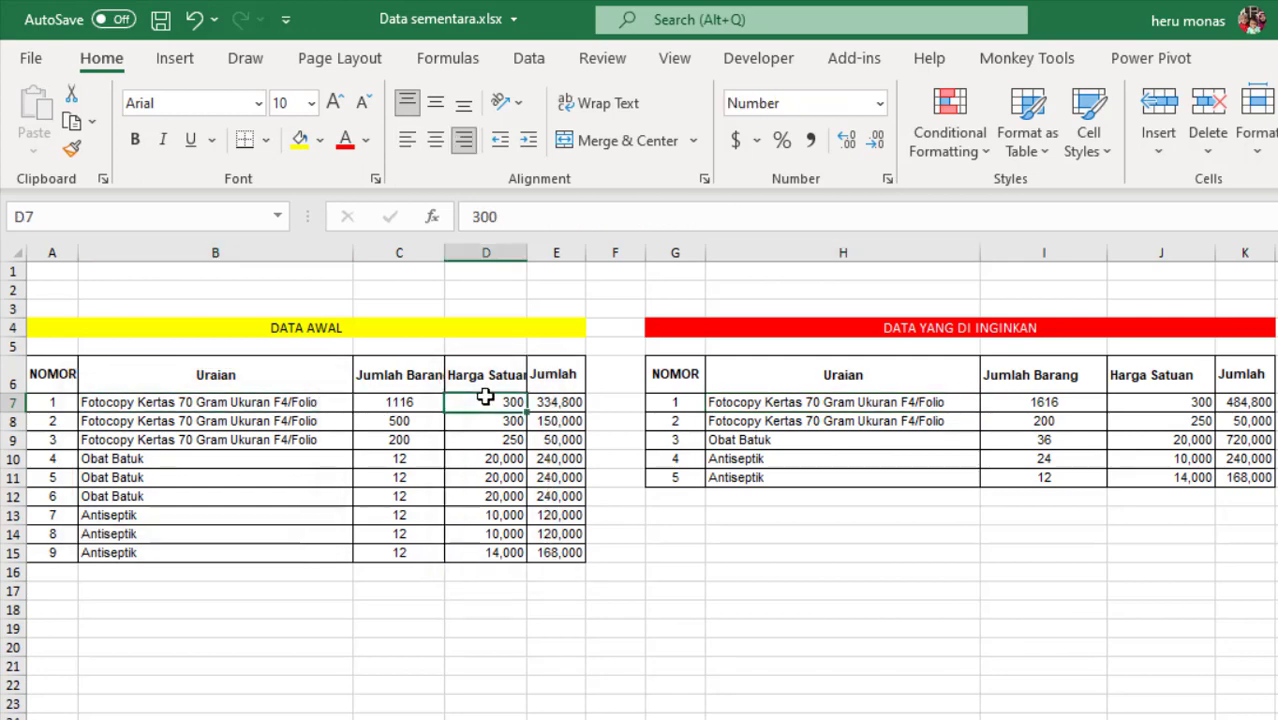
pyautogui.click(310, 400)
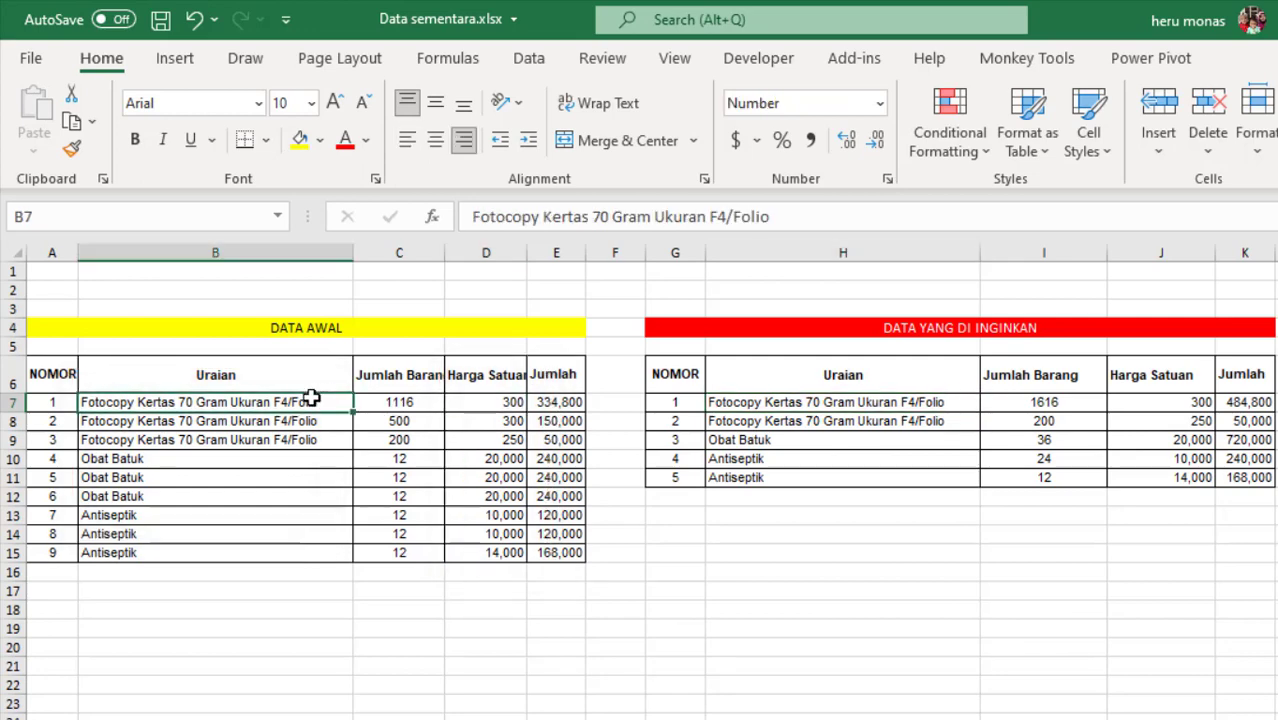
pyautogui.click(484, 416)
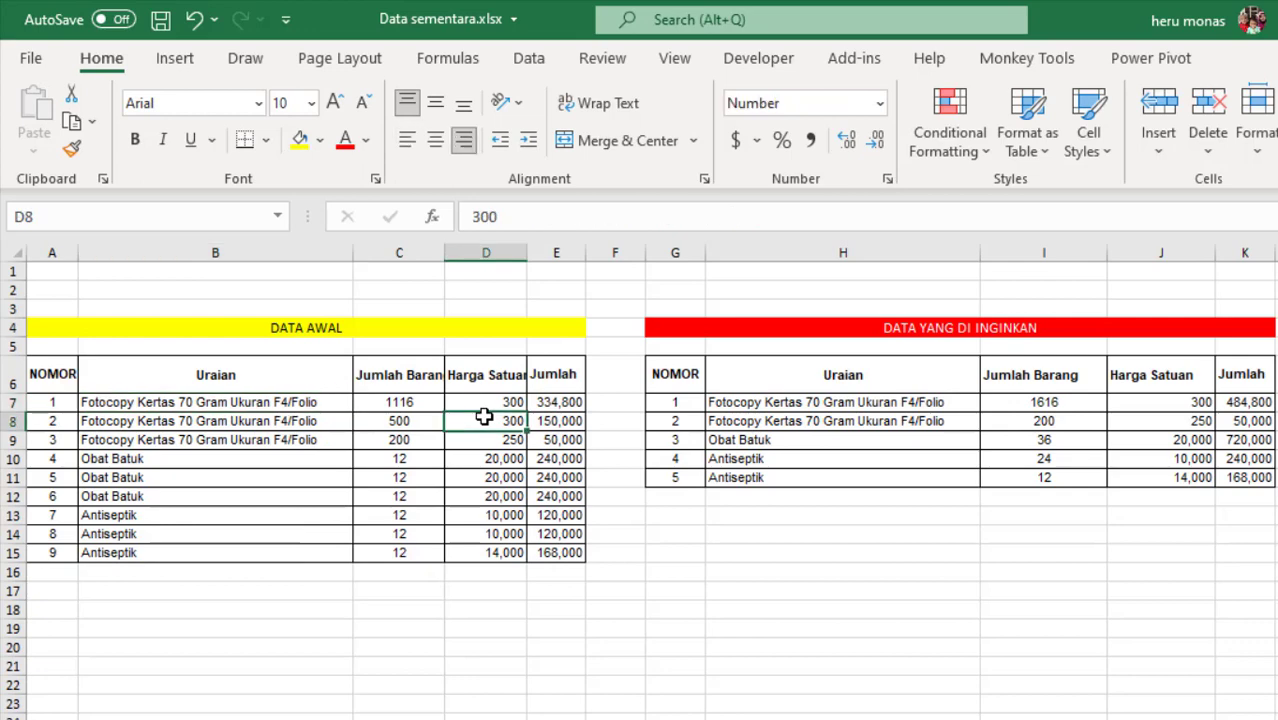
pyautogui.moveTo(868, 405); pyautogui.dragTo(870, 420)
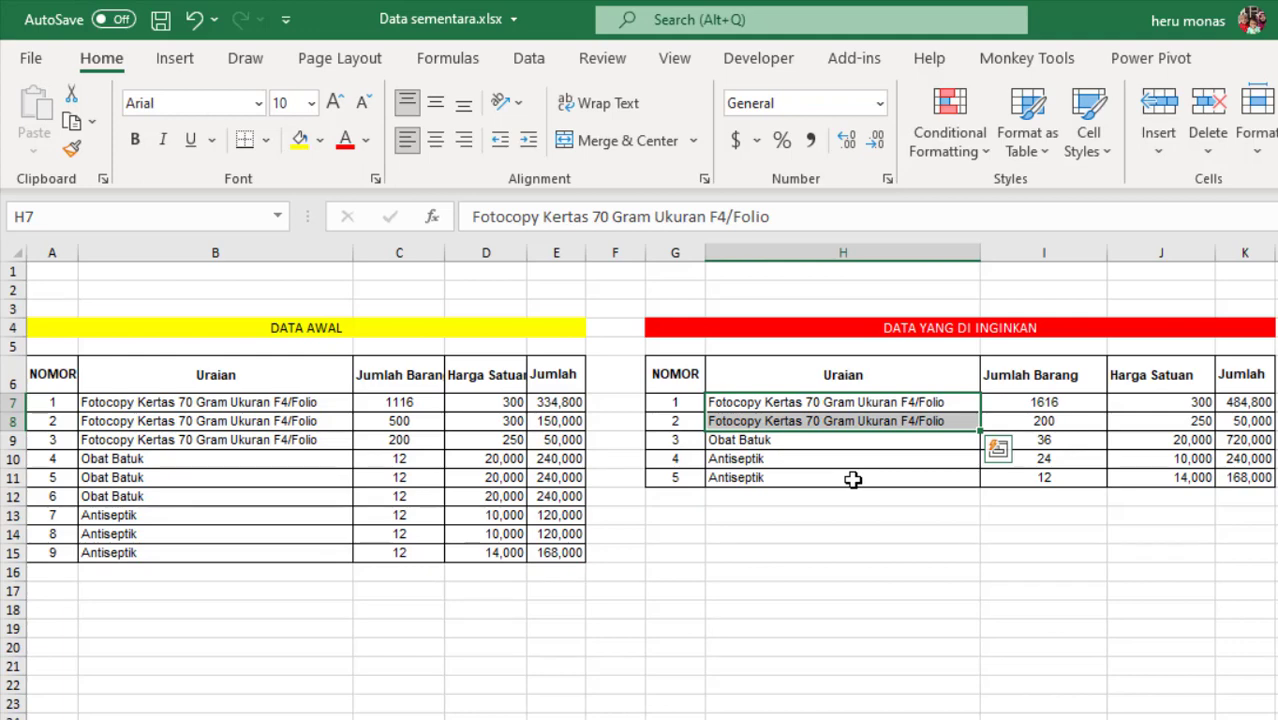
pyautogui.click(875, 545)
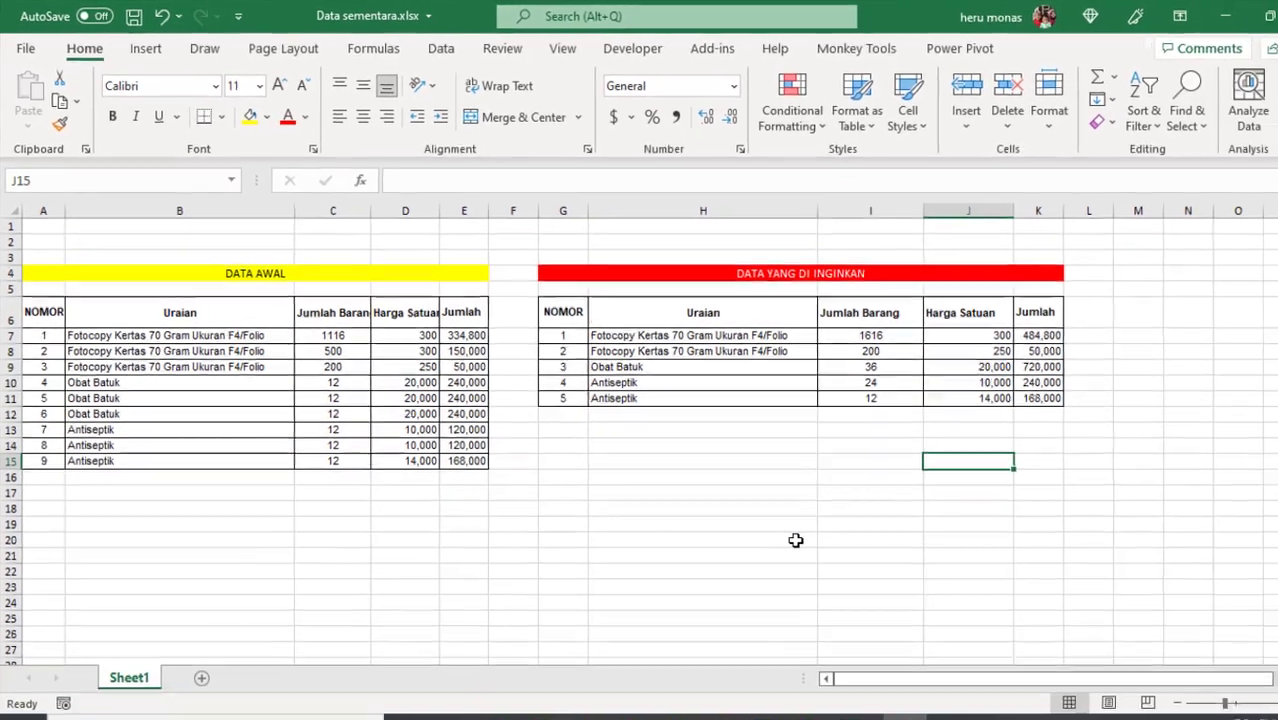
# - Duplicate Sheet1 and rename the copy Copian
pyautogui.click(613, 512)
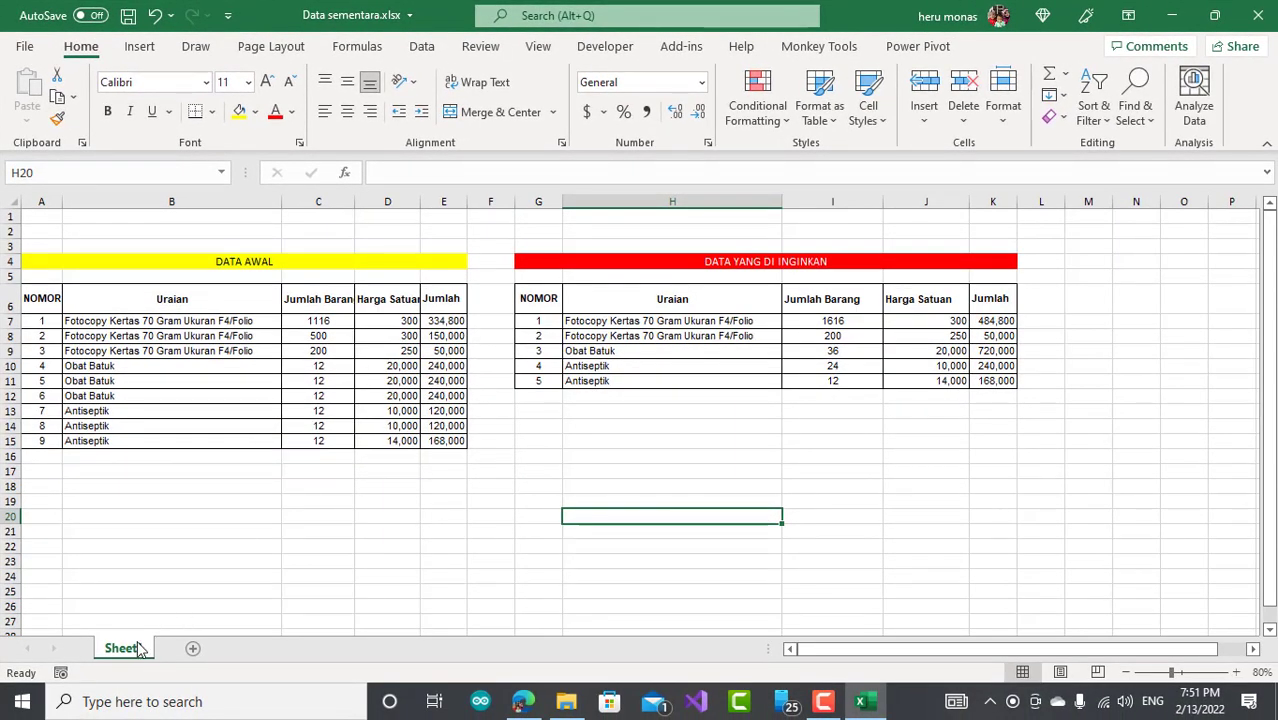
pyautogui.moveTo(140, 648); pyautogui.dragTo(176, 650)
pyautogui.doubleClick(177, 648)
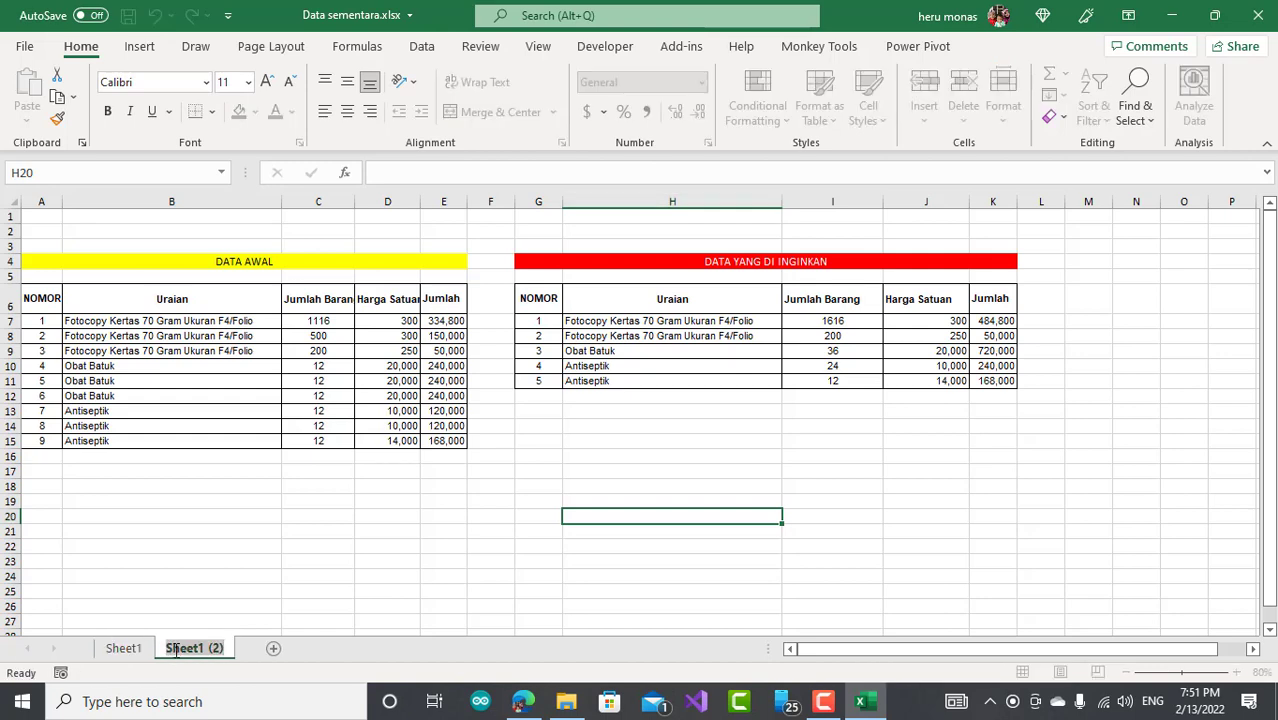
pyautogui.write('Copian')
pyautogui.press('Return')
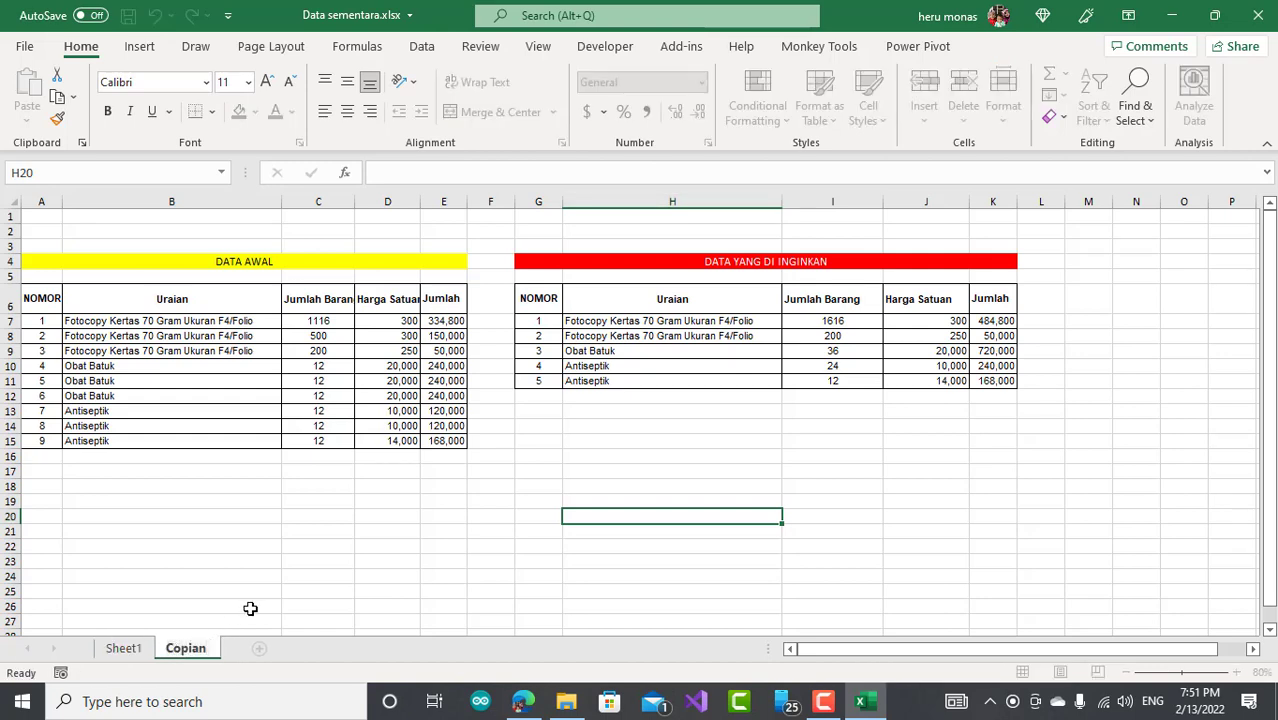
pyautogui.click(250, 608)
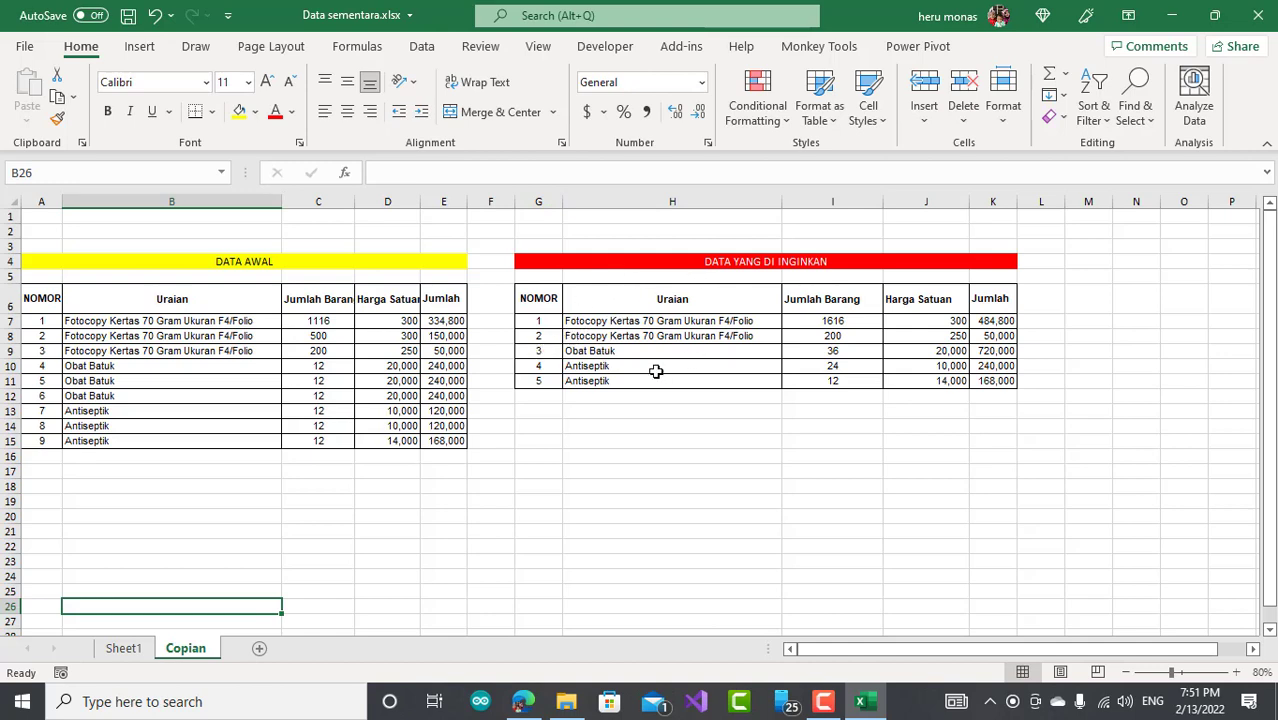
# - Select the DATA AWAL range A6:E15 on the Copian sheet
pyautogui.click(538, 455)
pyautogui.click(405, 442)
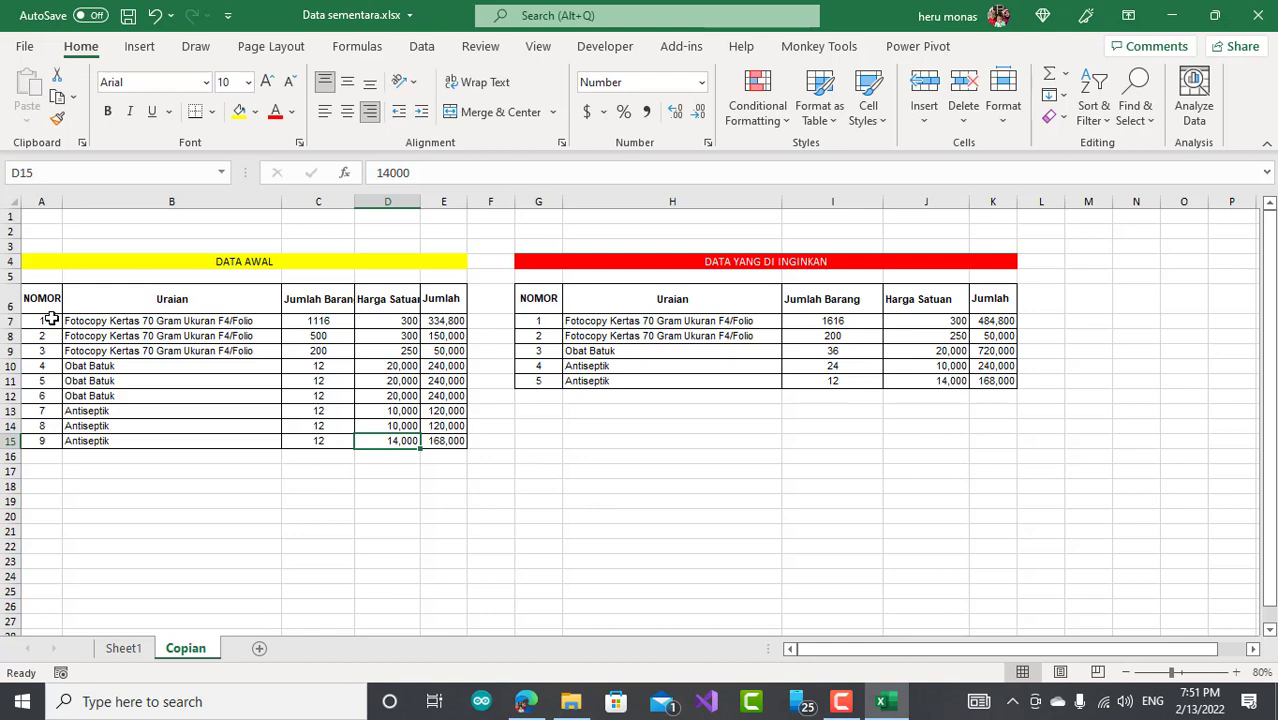
pyautogui.moveTo(42, 300)
pyautogui.mouseDown()
pyautogui.moveTo(376, 446)
pyautogui.moveTo(443, 441)
pyautogui.mouseUp()
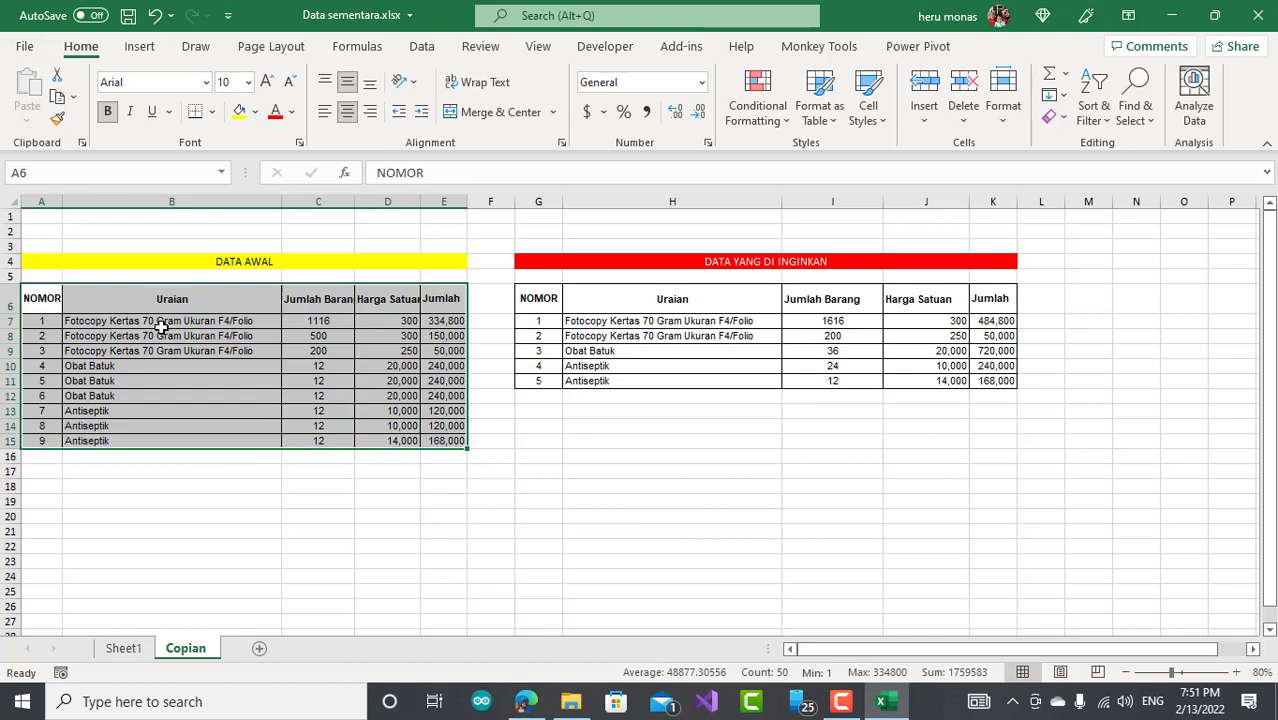
pyautogui.moveTo(48, 300)
pyautogui.mouseDown()
pyautogui.moveTo(268, 339)
pyautogui.moveTo(440, 443)
pyautogui.mouseUp()
# - Load $A$6:$E$15 as a table with headers into Power Query via From Table/Range
pyautogui.click(430, 50)
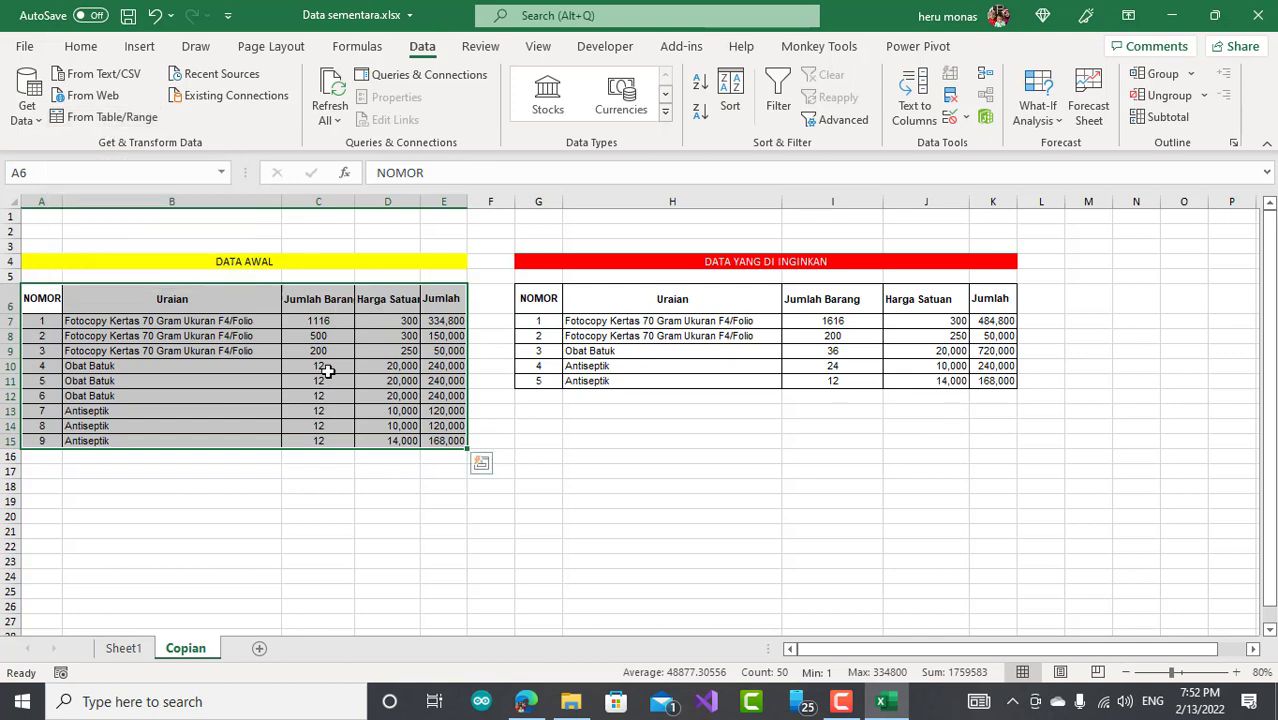
pyautogui.click(135, 118)
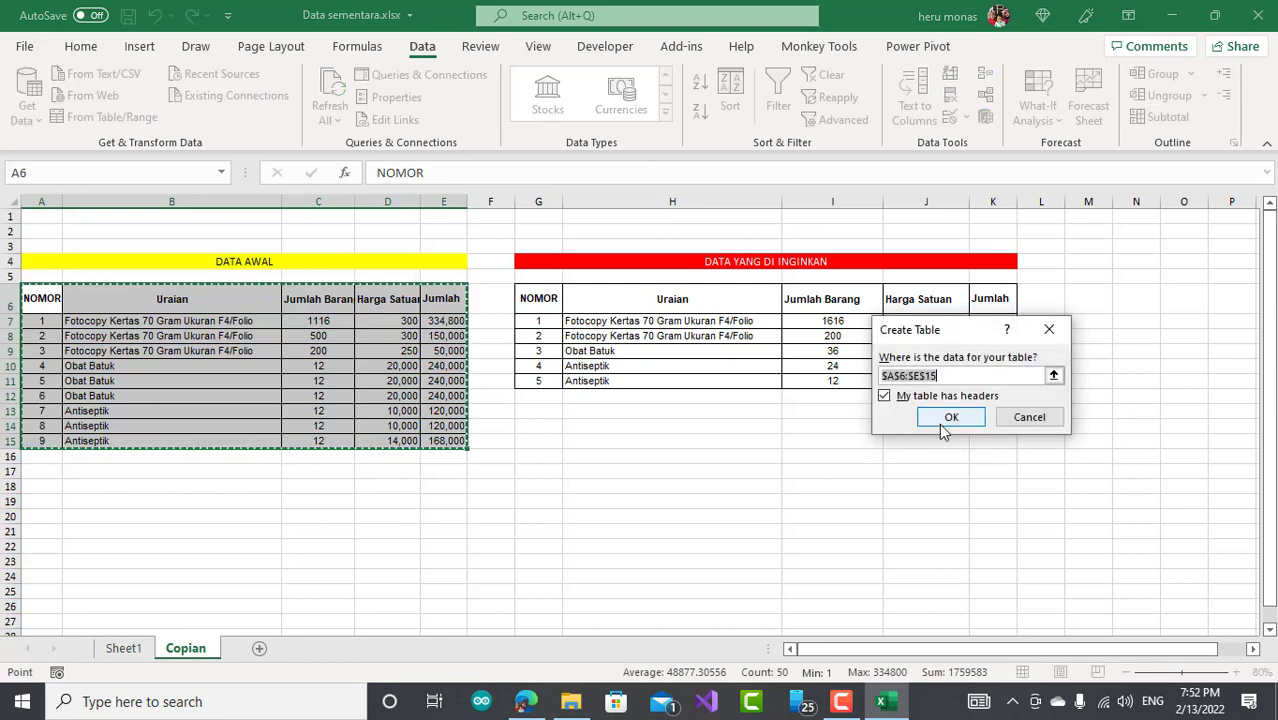
pyautogui.click(950, 418)
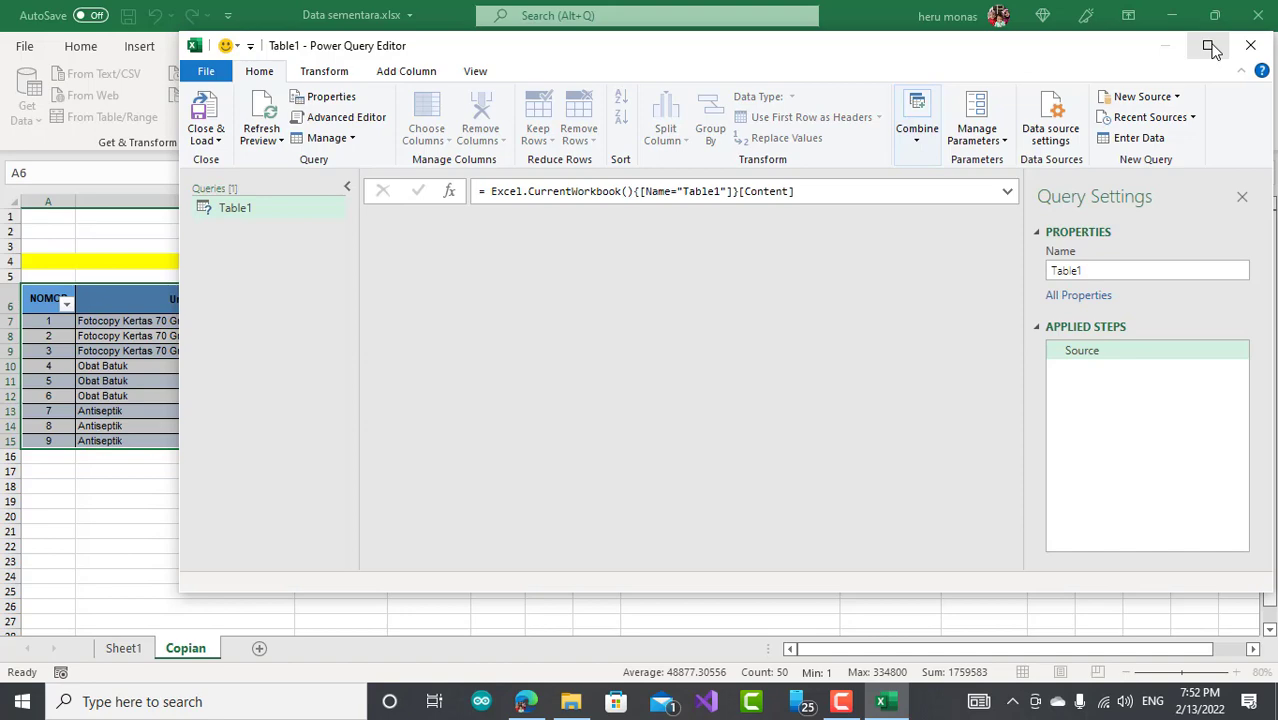
# - Maximize the Power Query Editor and select the Uraian and Harga Satuan columns under Add Column
pyautogui.click(1210, 47)
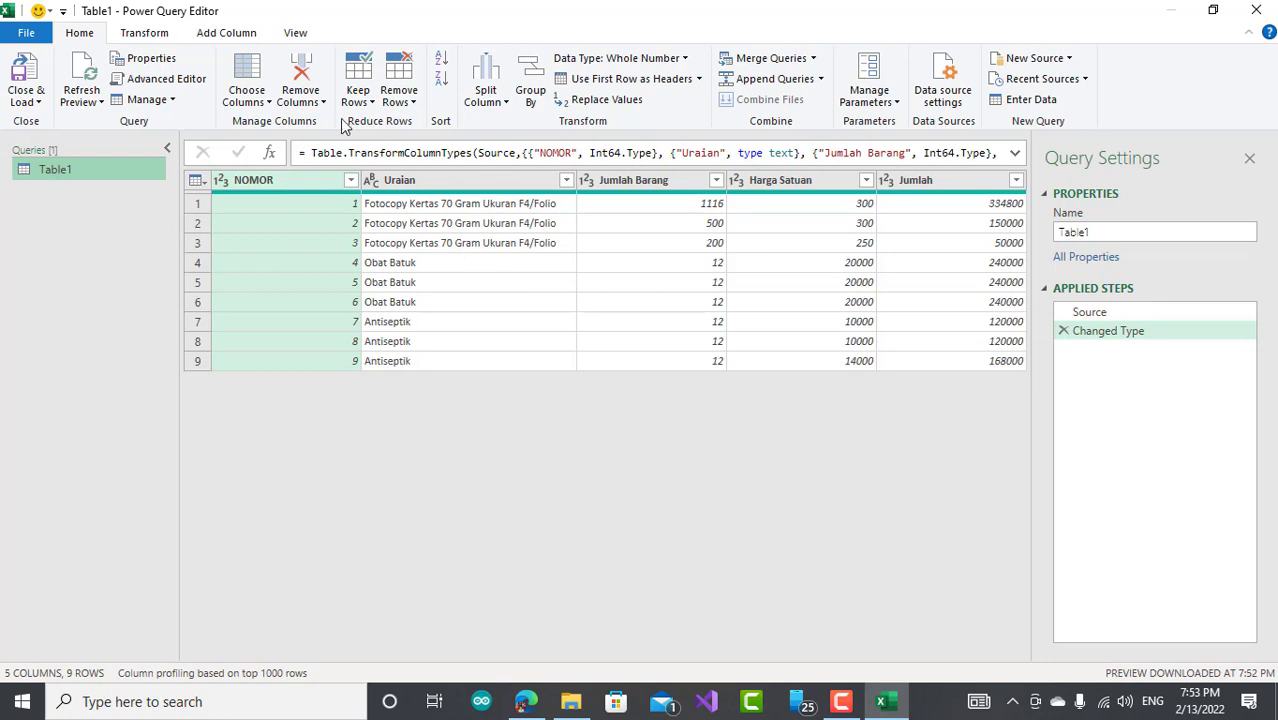
pyautogui.click(251, 40)
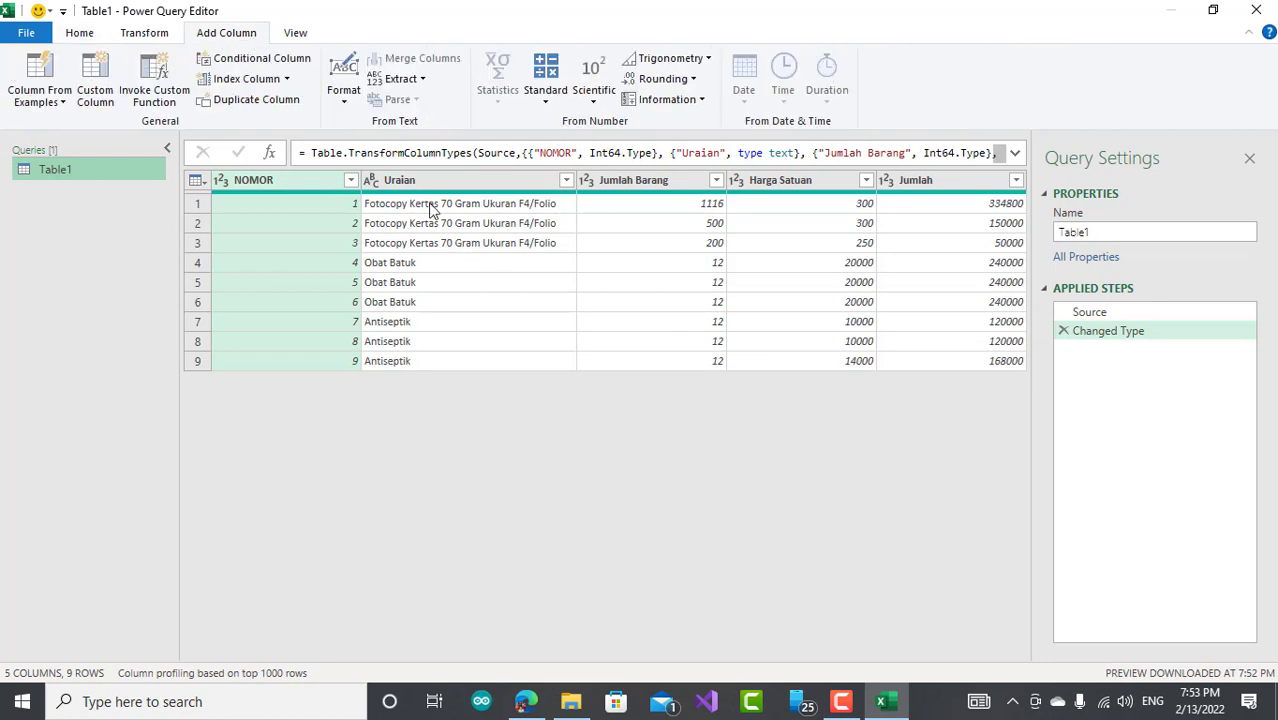
pyautogui.click(478, 181)
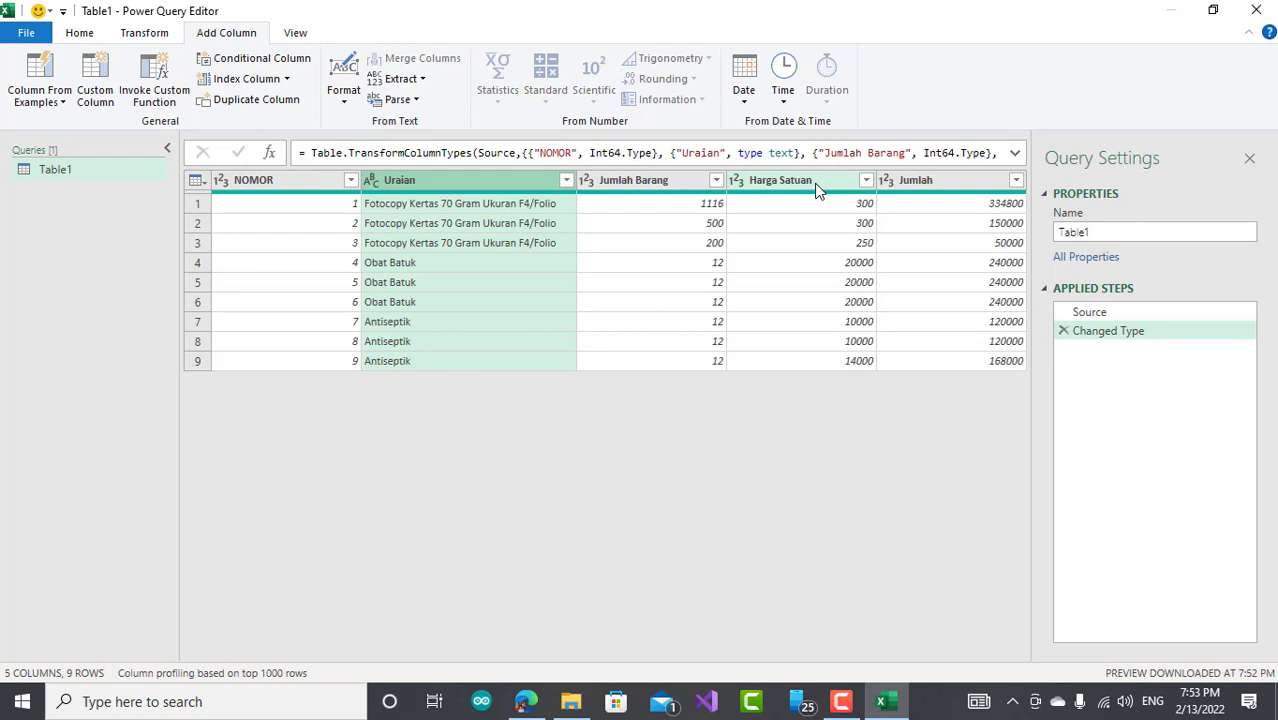
pyautogui.keyDown('ctrl'); pyautogui.click(815, 182); pyautogui.keyUp('ctrl')
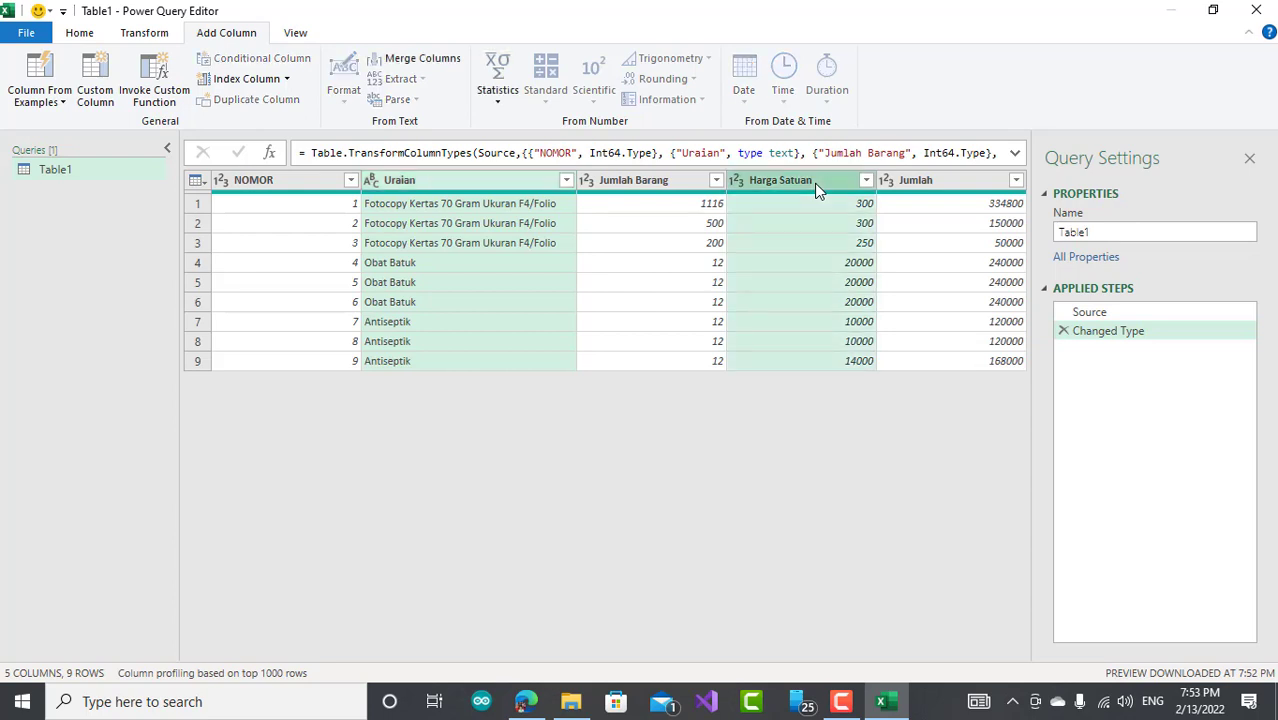
# - Merge the selected columns with no separator into a new column named gabungan
pyautogui.click(444, 62)
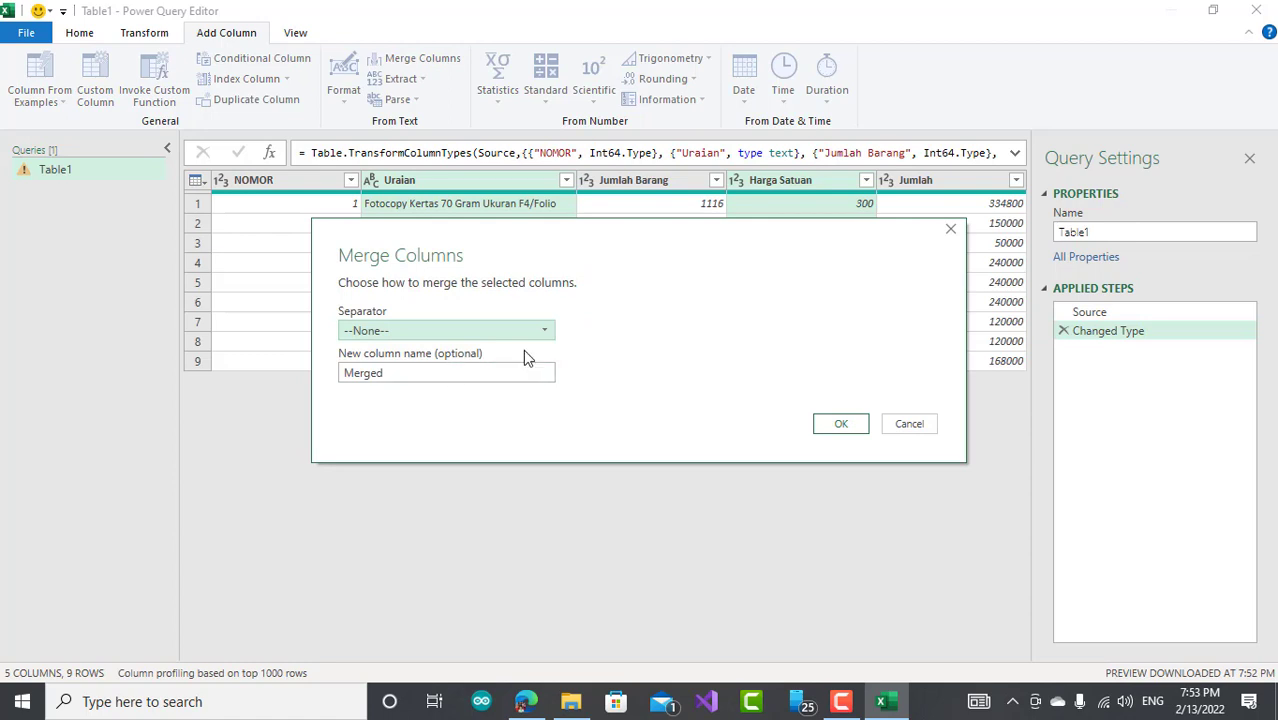
pyautogui.click(502, 372)
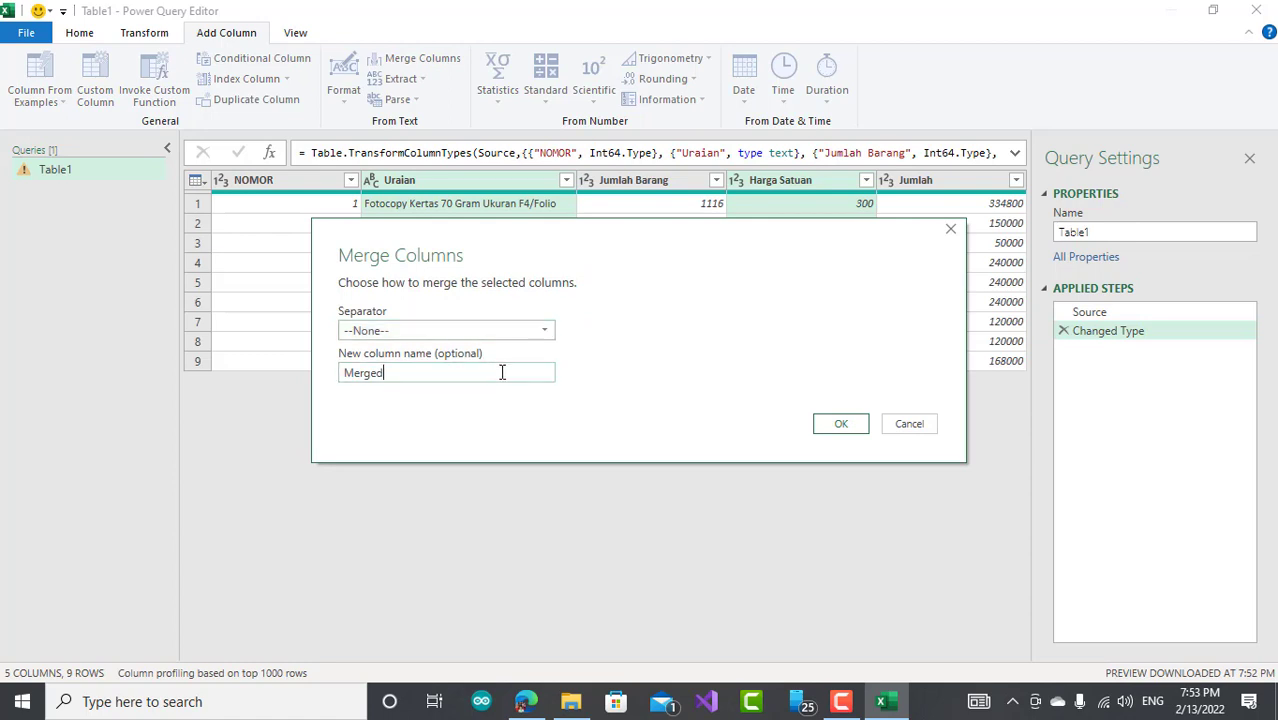
pyautogui.moveTo(502, 372); pyautogui.dragTo(285, 387)
pyautogui.write('gabunga')
pyautogui.write('n')
# - Confirm the merge and check gabungan values like Obat Batuk20000 across the rows
pyautogui.click(842, 423)
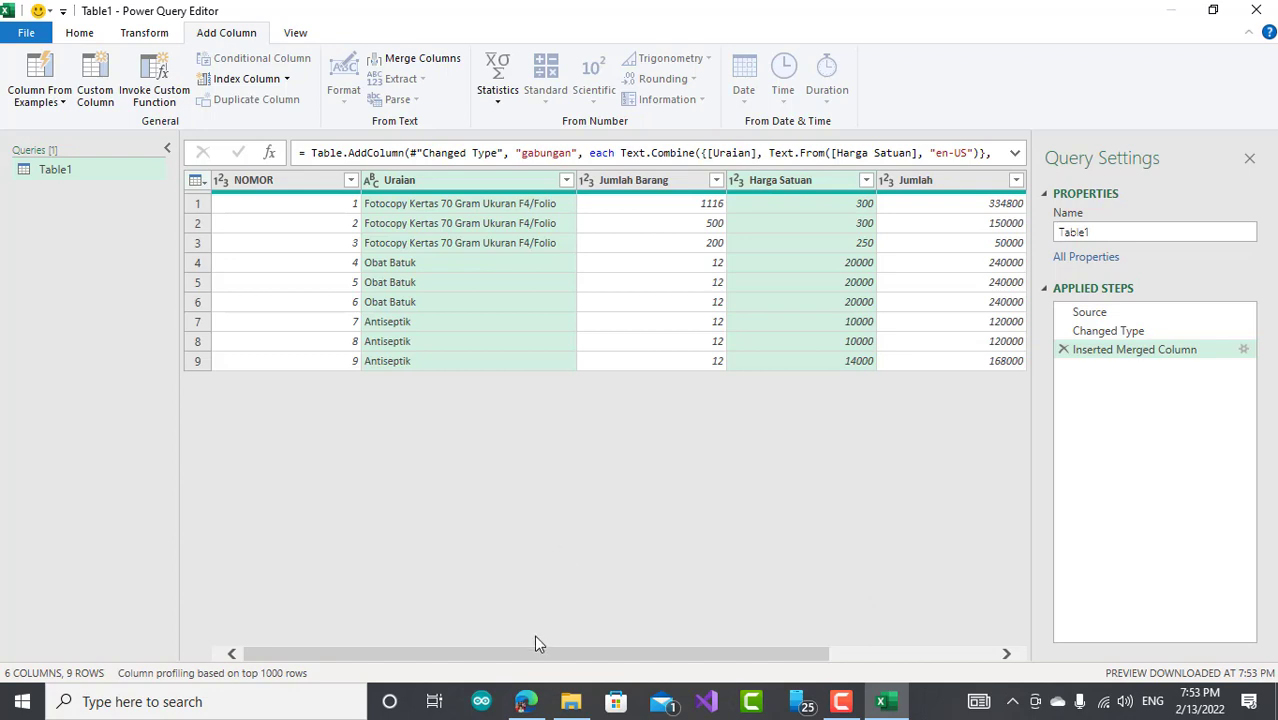
pyautogui.moveTo(652, 660); pyautogui.dragTo(747, 660)
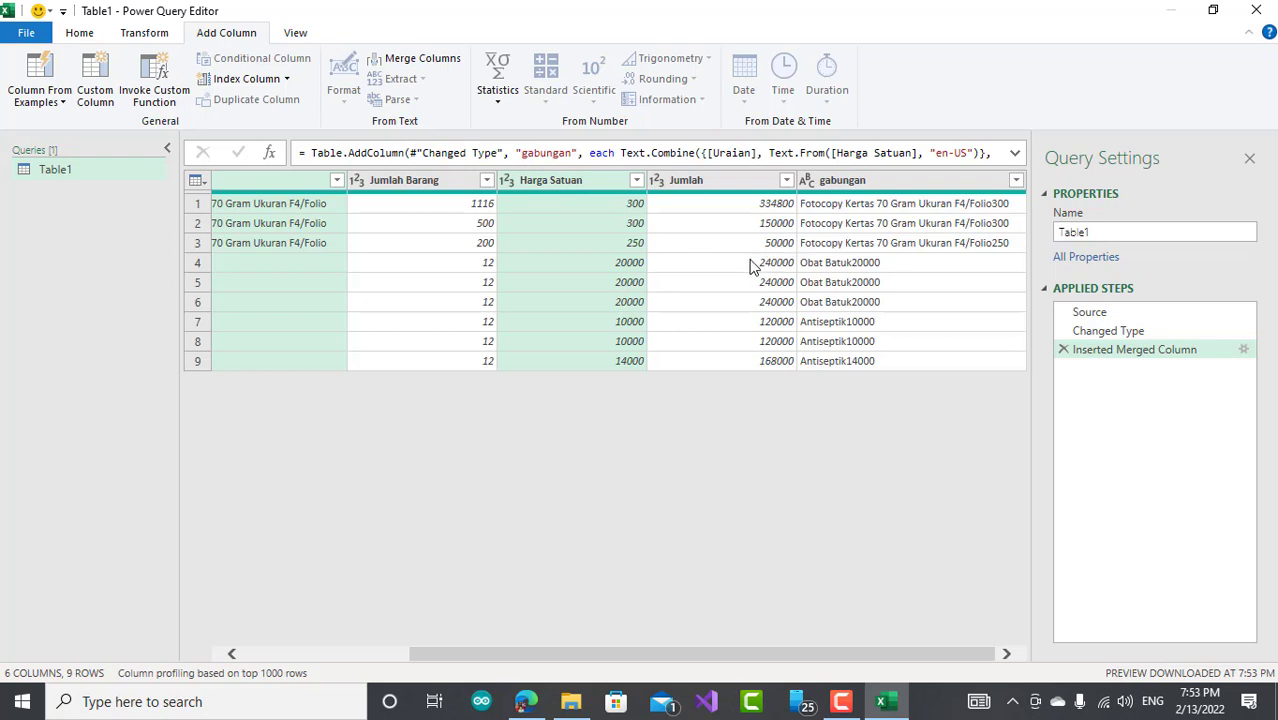
pyautogui.moveTo(613, 650); pyautogui.dragTo(399, 658)
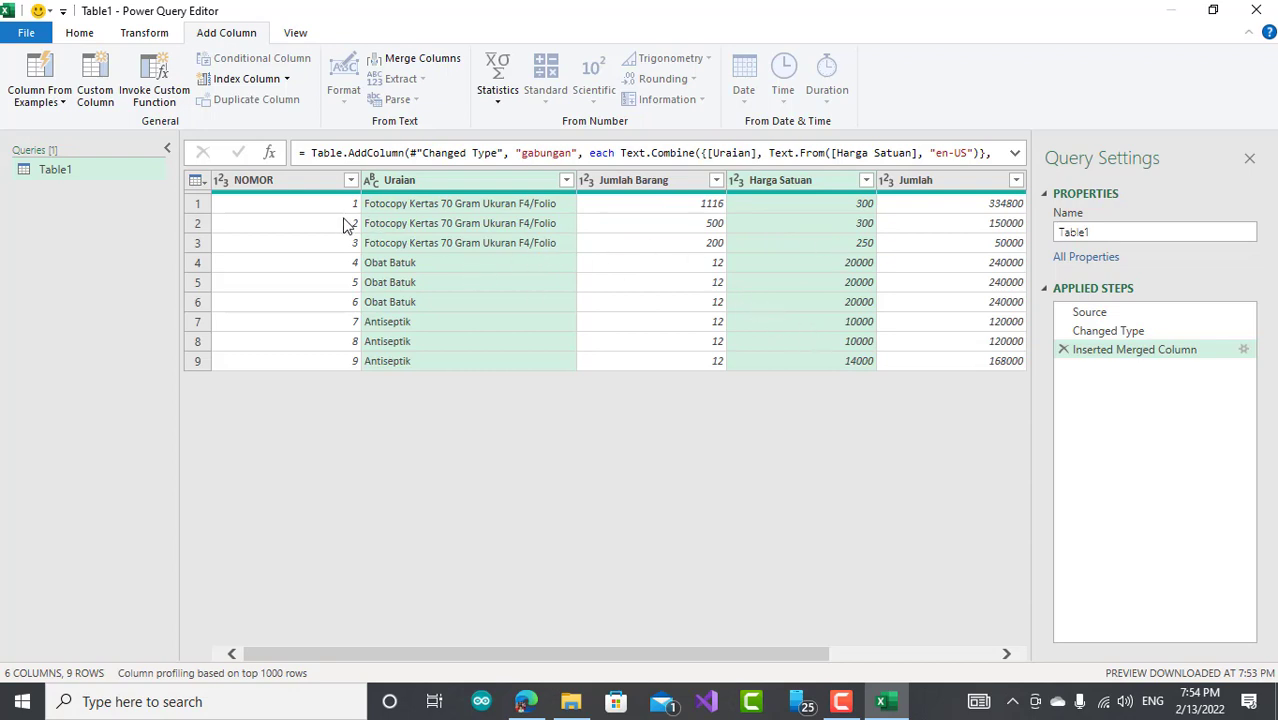
# - Remove the NOMOR column from Table1
pyautogui.click(296, 179)
pyautogui.rightClick(296, 179)
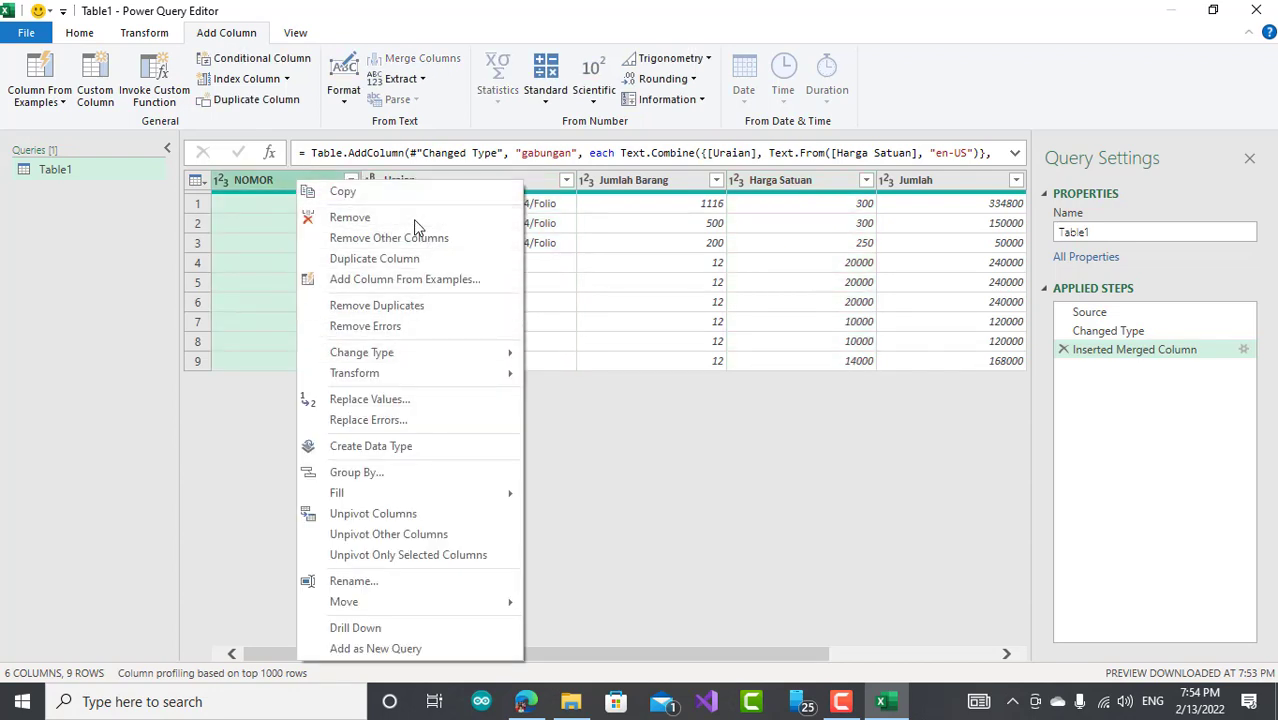
pyautogui.click(350, 217)
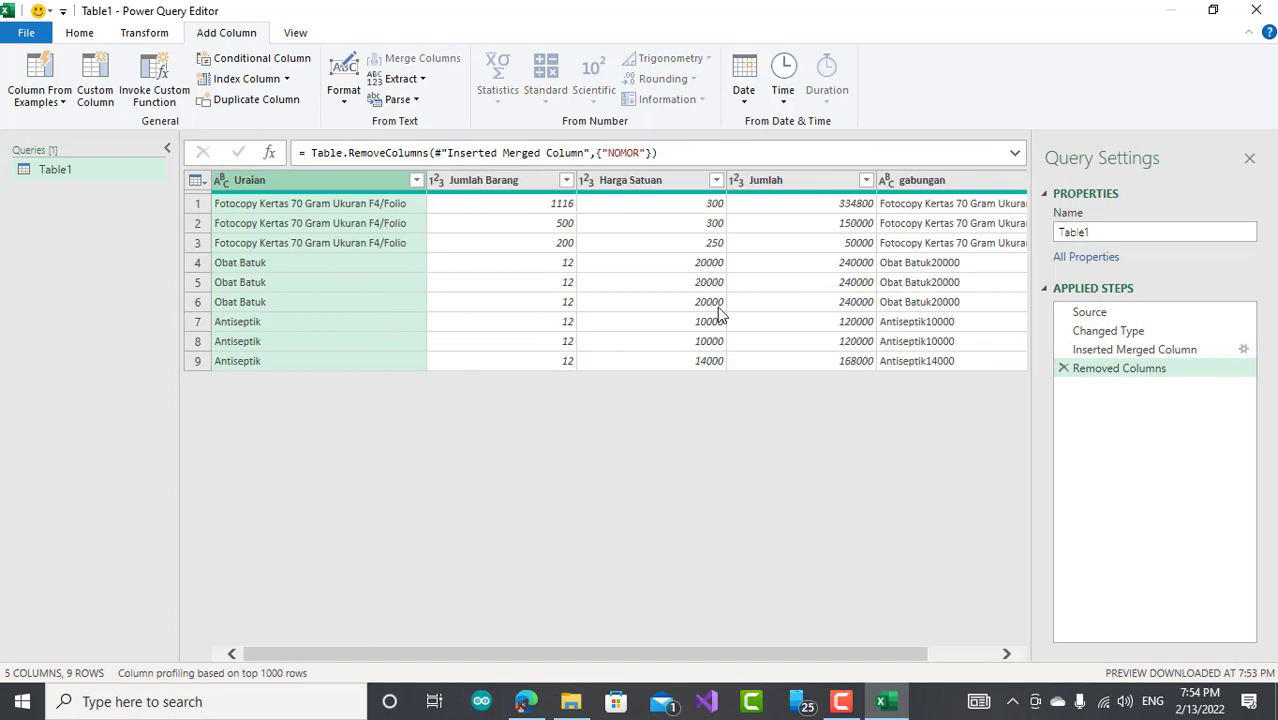
# - Select the gabungan column and dismiss the custom function dialog that opened
pyautogui.click(930, 186)
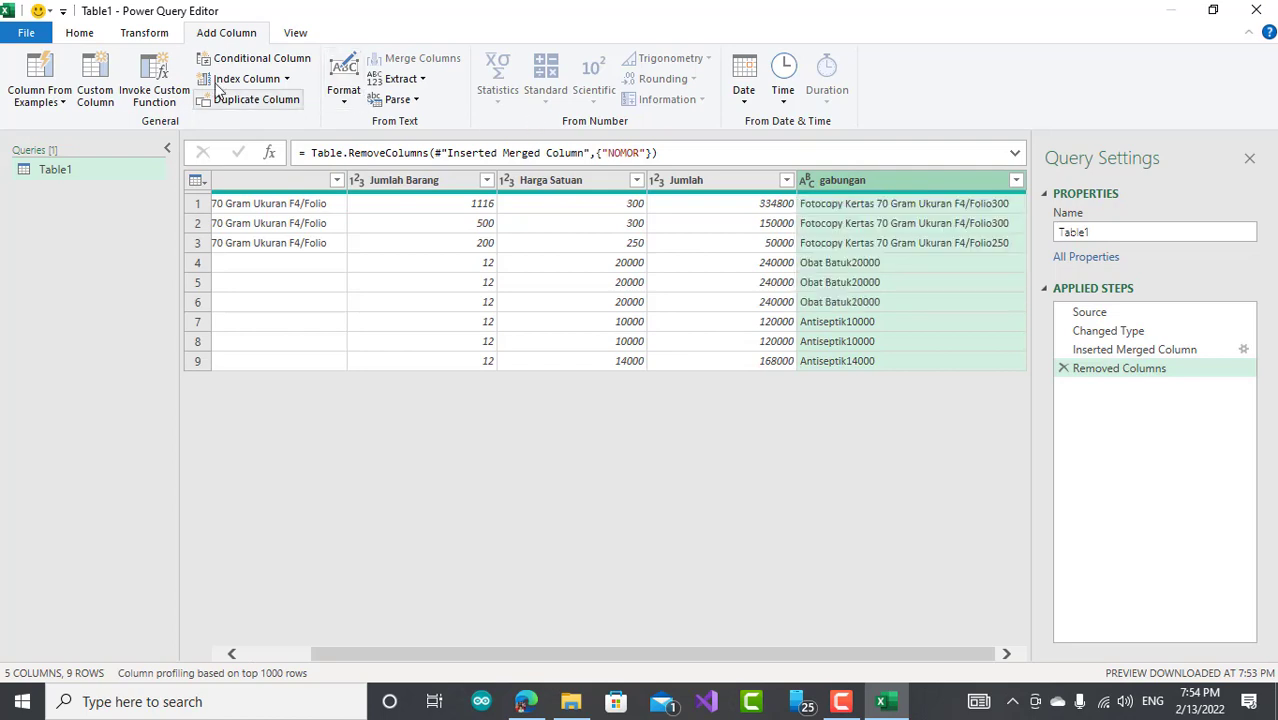
pyautogui.click(155, 62)
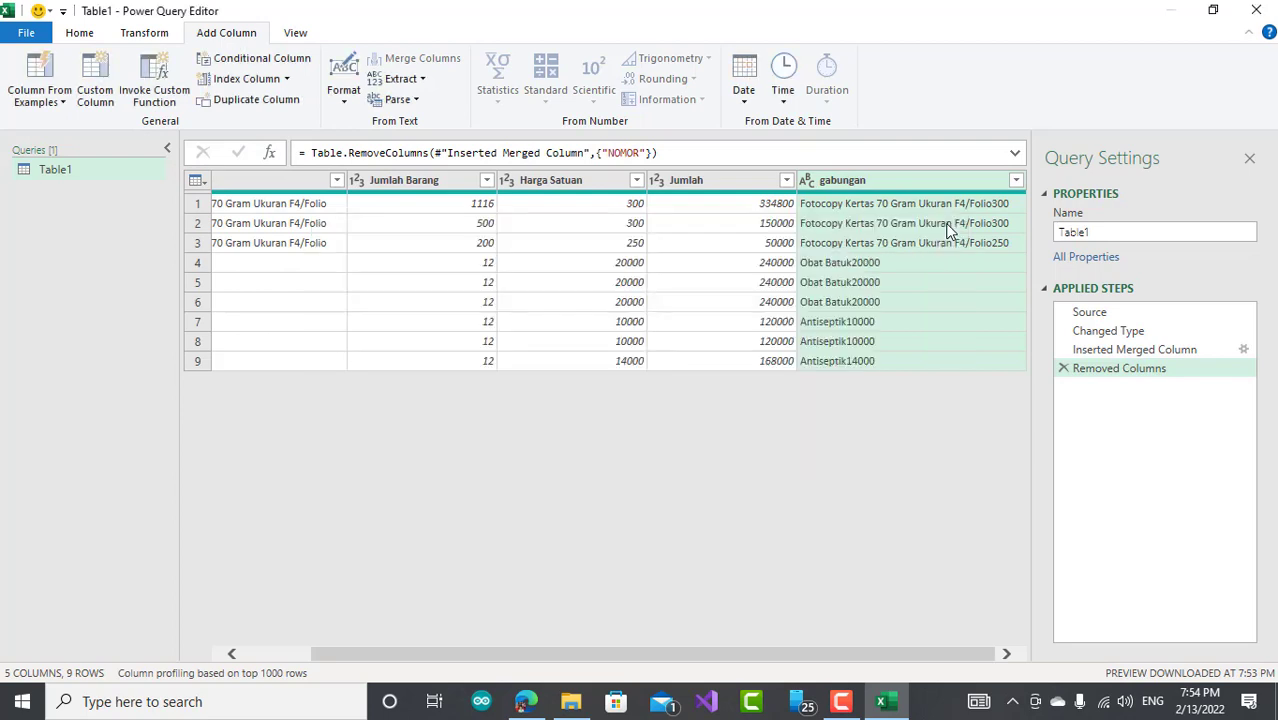
pyautogui.click(949, 222)
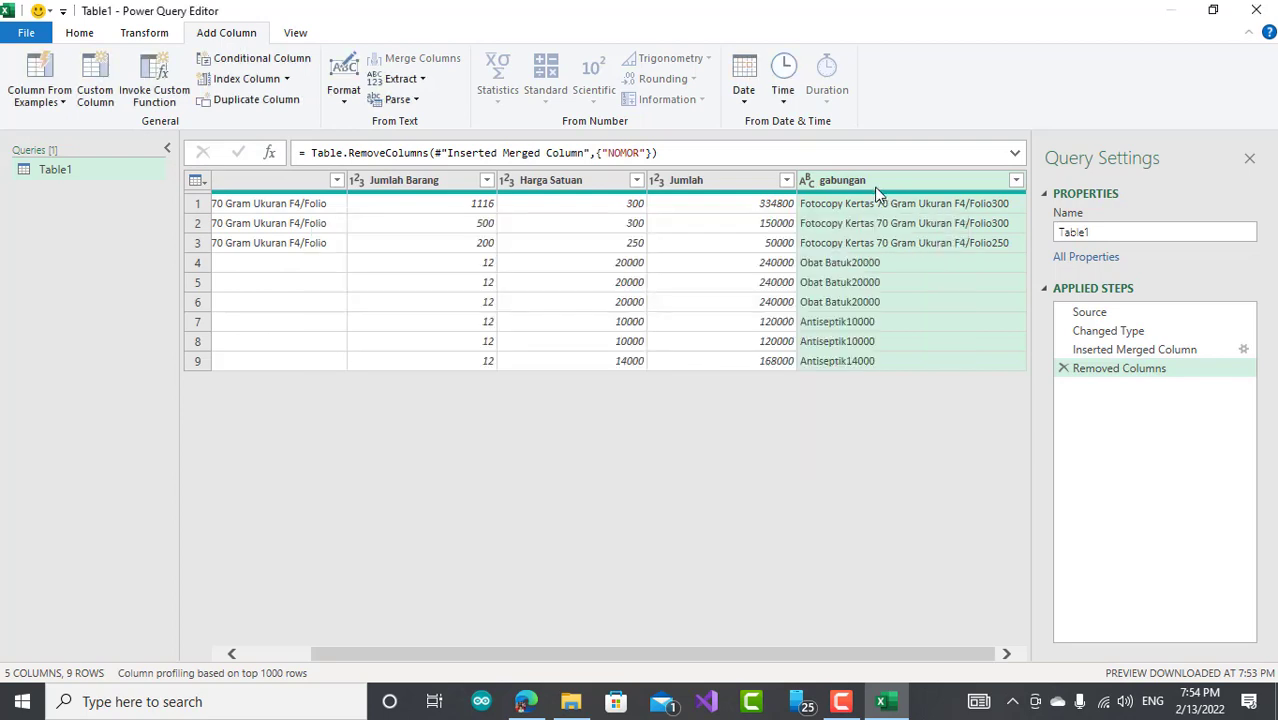
pyautogui.click(133, 37)
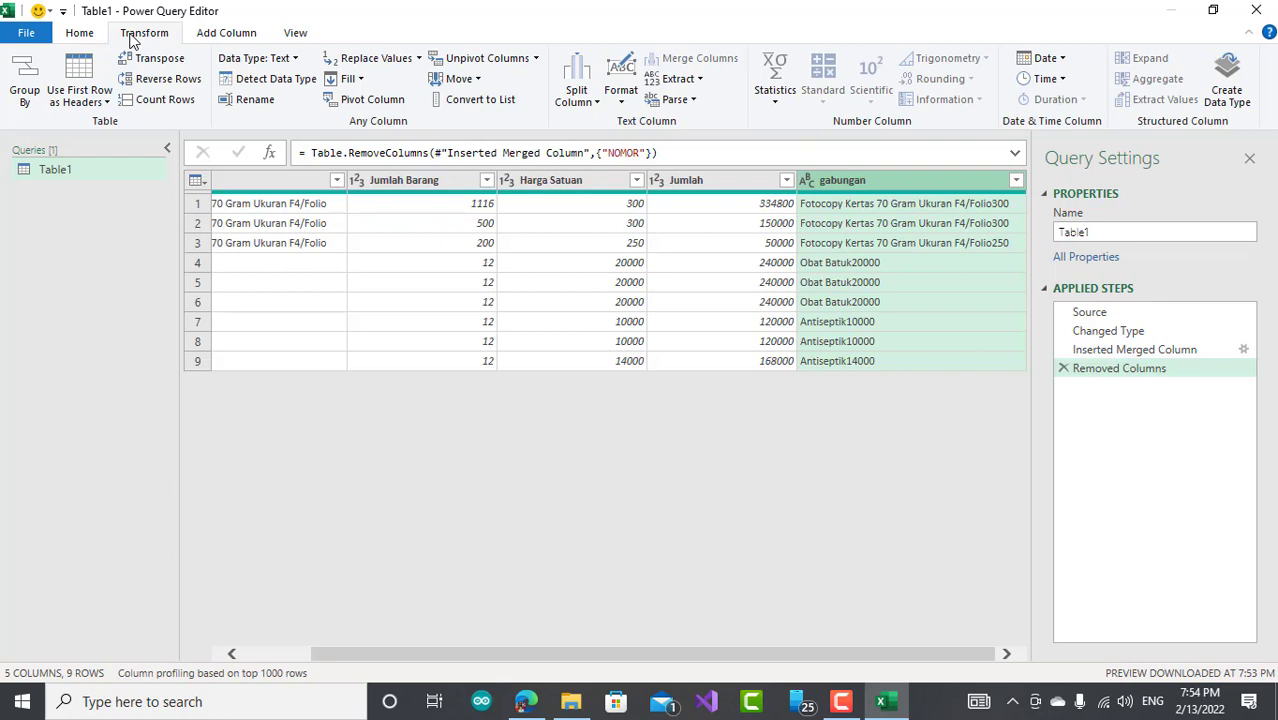
# - Group the rows by gabungan, adding a Jml column that is the Sum of Jumlah Barang
pyautogui.click(21, 85)
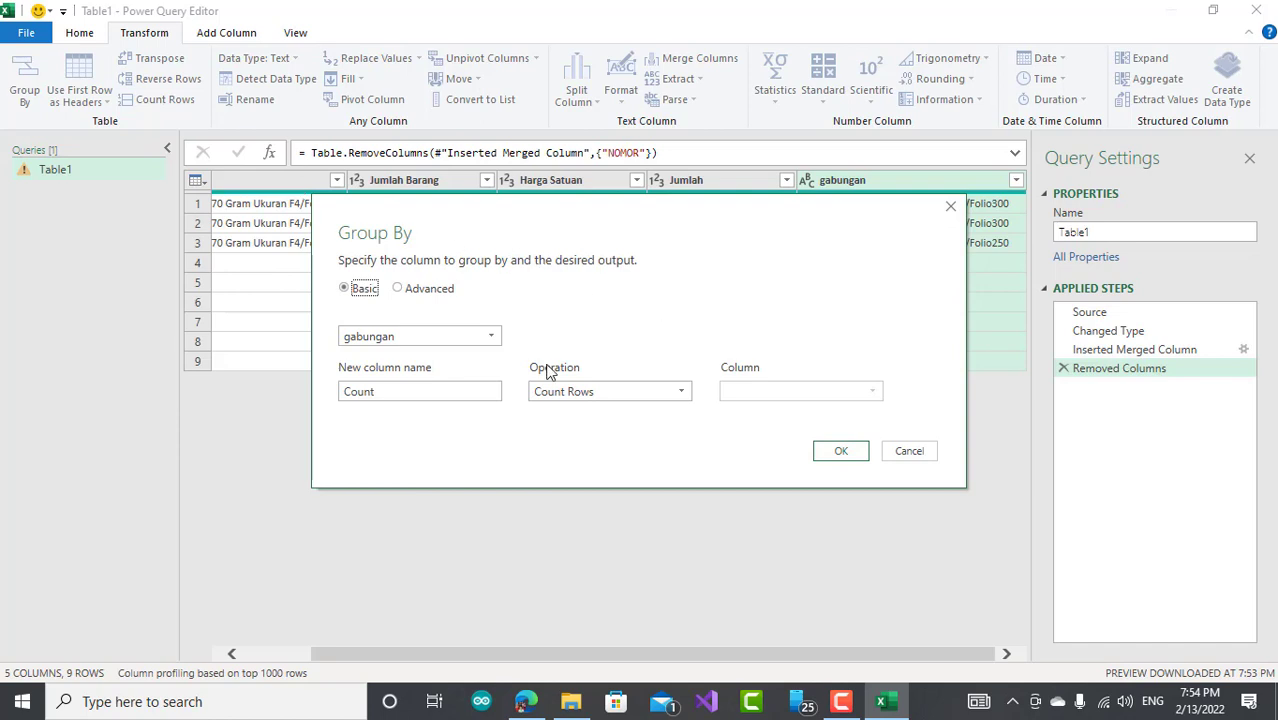
pyautogui.moveTo(567, 215); pyautogui.dragTo(547, 344)
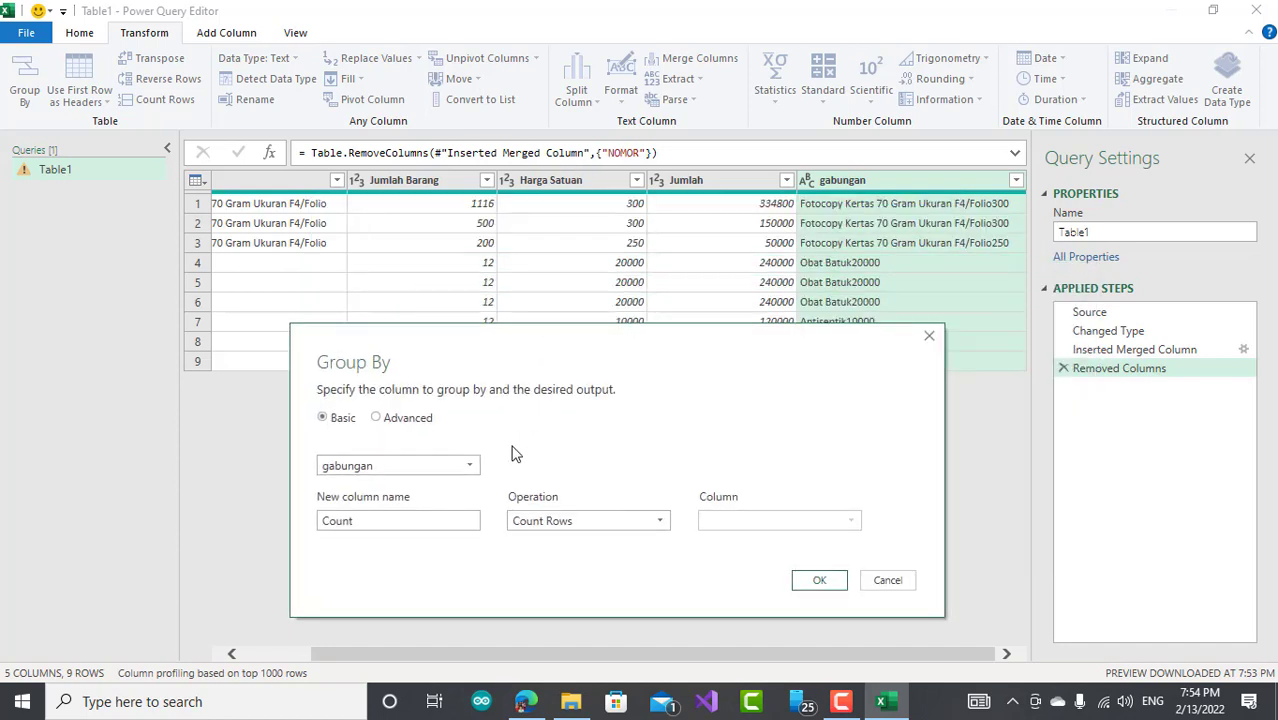
pyautogui.click(456, 514)
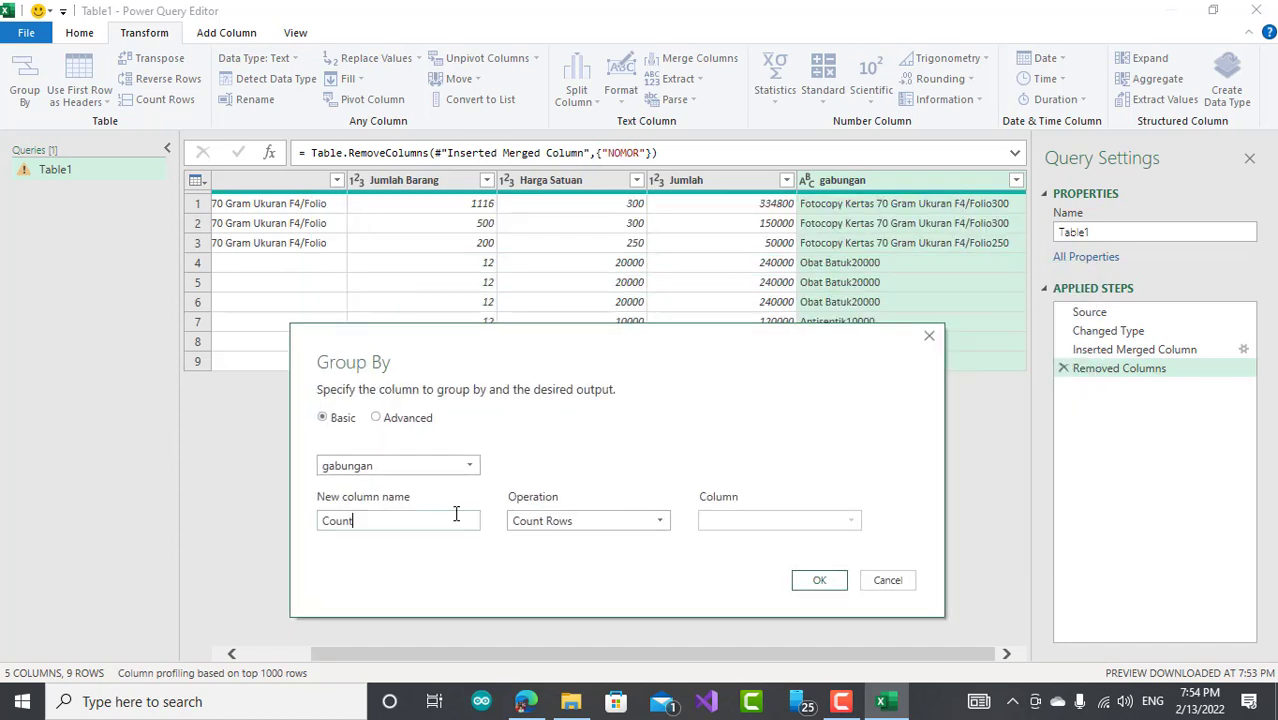
pyautogui.doubleClick(389, 515)
pyautogui.write('Jmul')
pyautogui.click(620, 523)
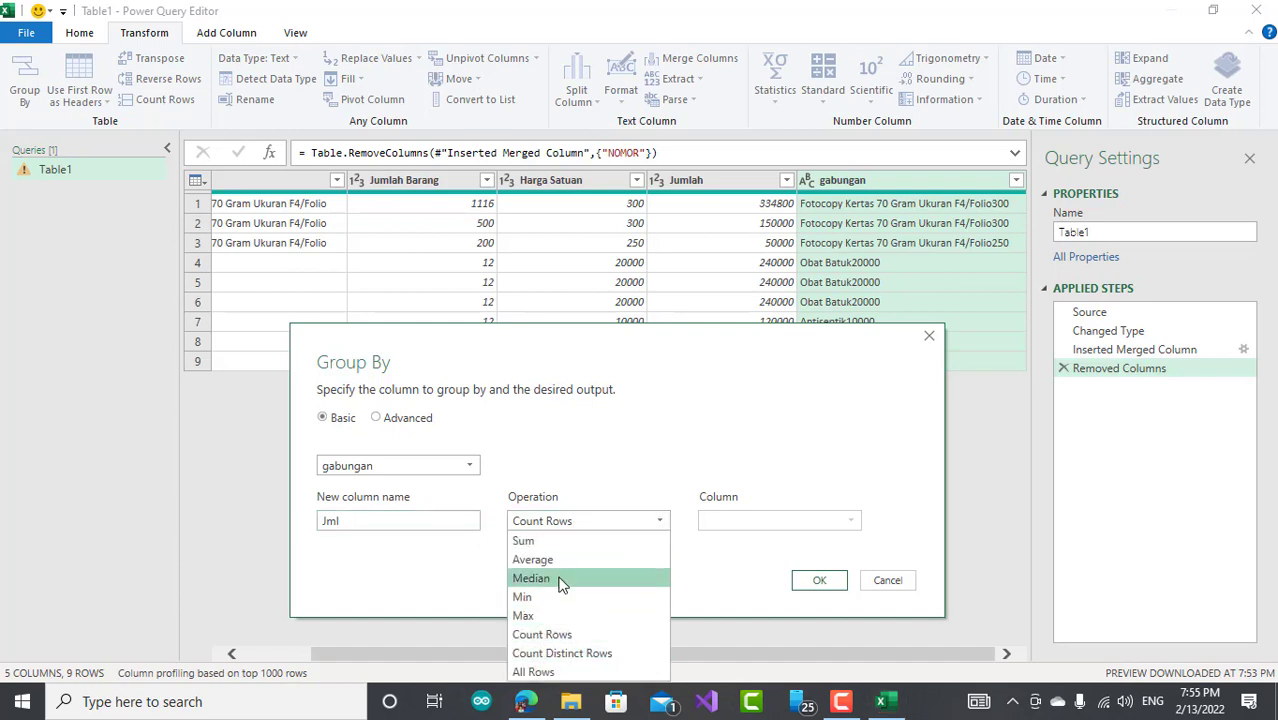
pyautogui.click(555, 540)
pyautogui.click(757, 521)
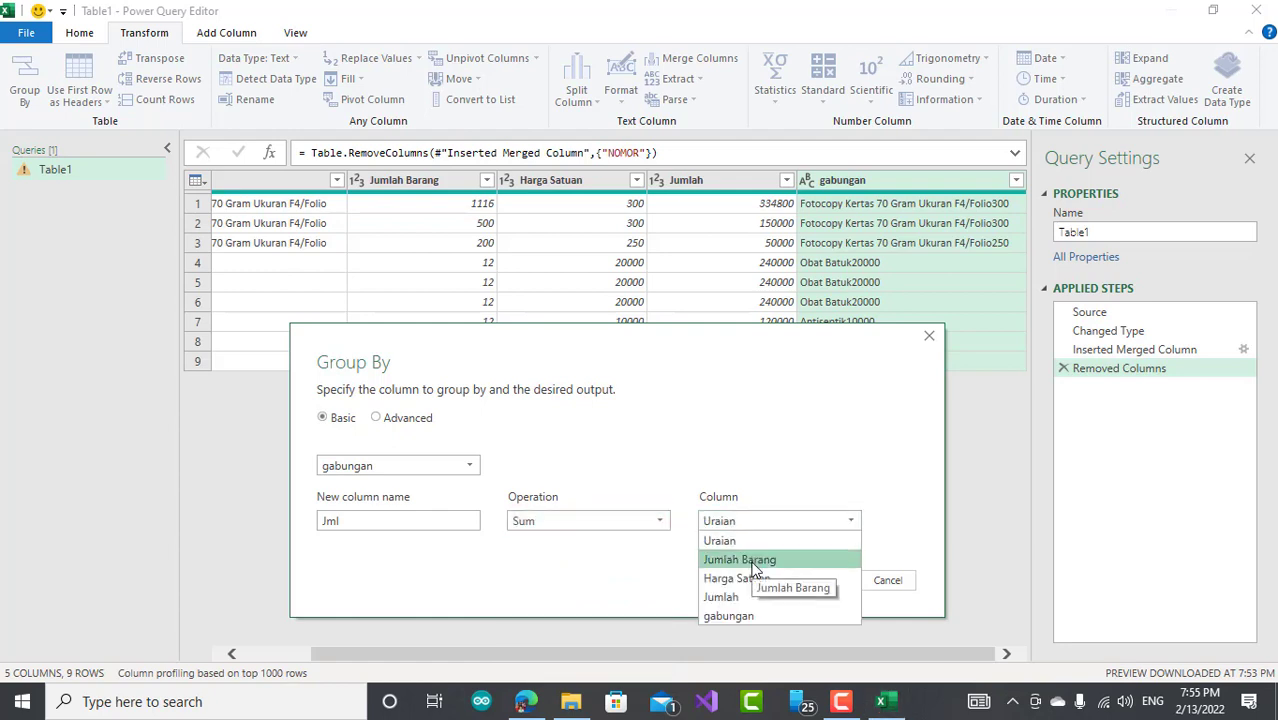
pyautogui.click(755, 560)
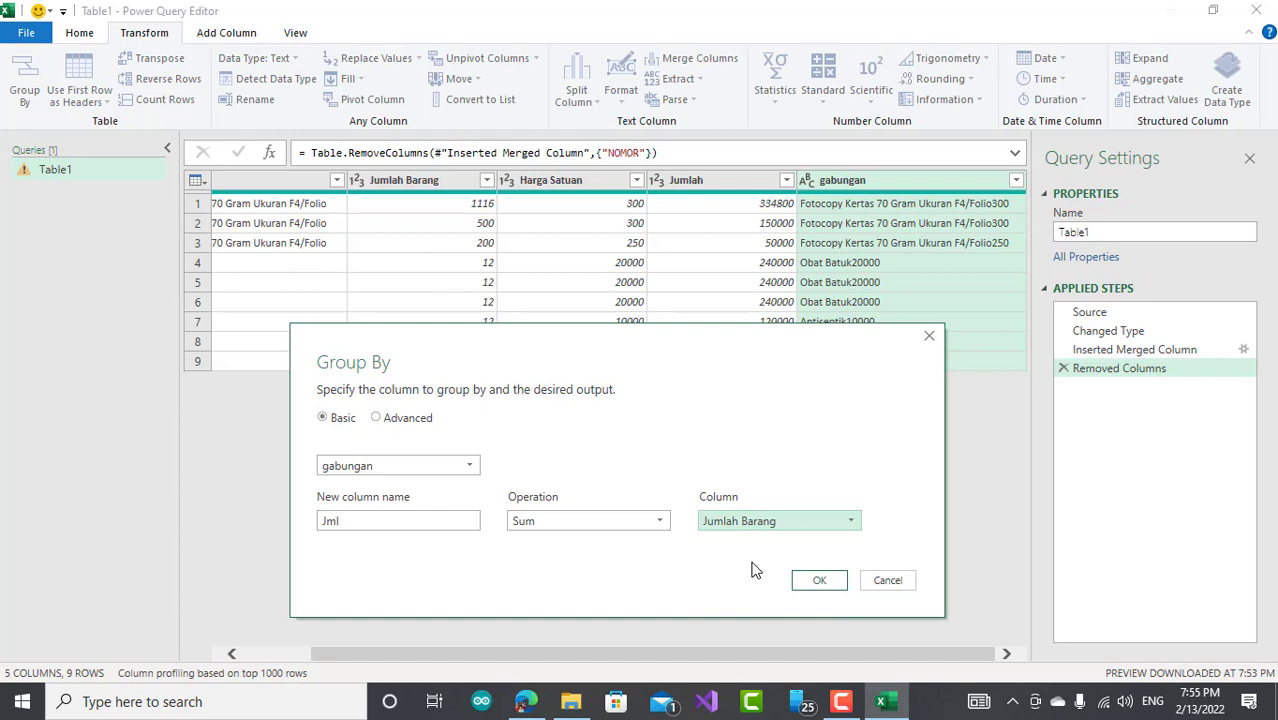
pyautogui.click(818, 582)
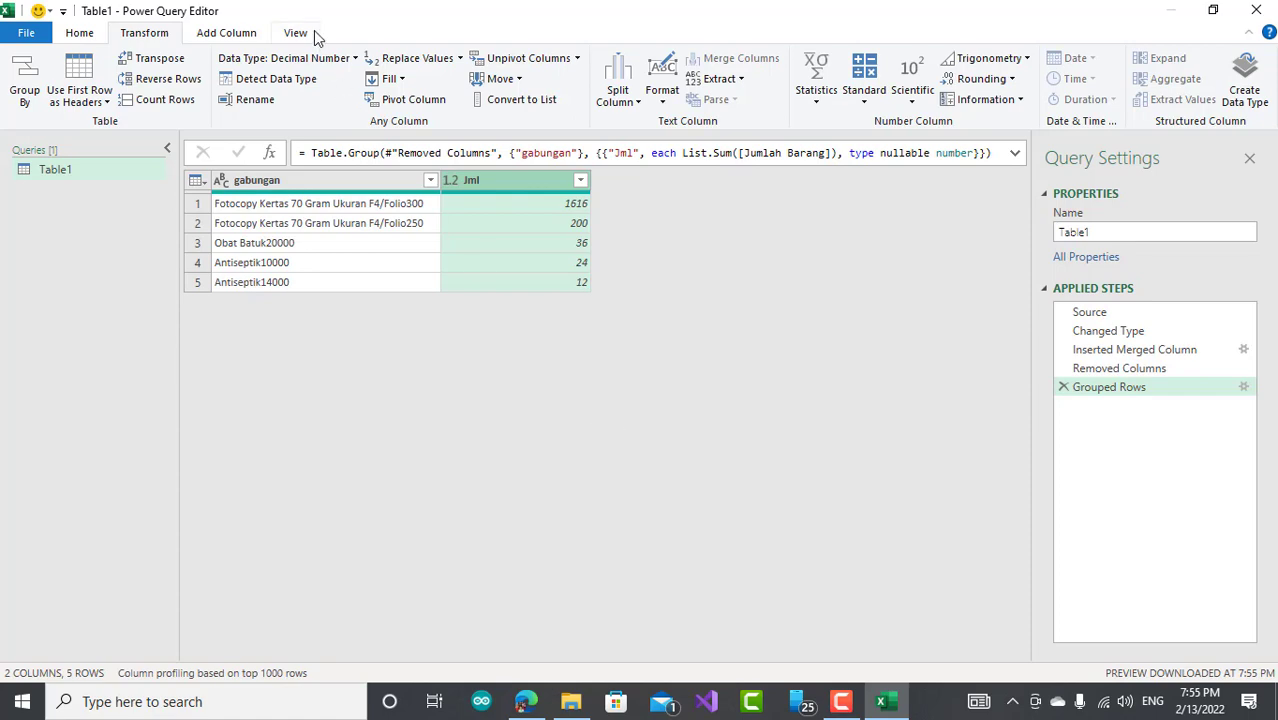
# - Restore the Power Query Editor to a smaller window and move it to show the worksheet's source table
pyautogui.moveTo(310, 12); pyautogui.dragTo(543, 228)
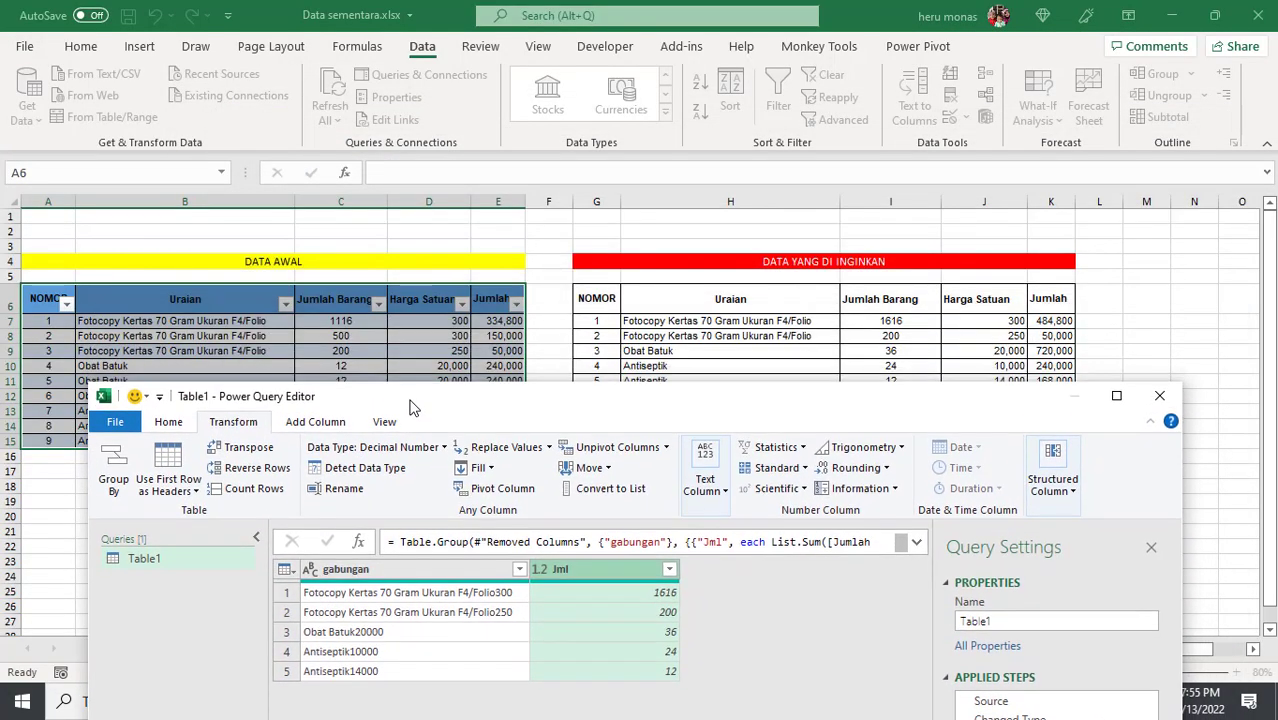
pyautogui.moveTo(543, 228); pyautogui.dragTo(411, 406)
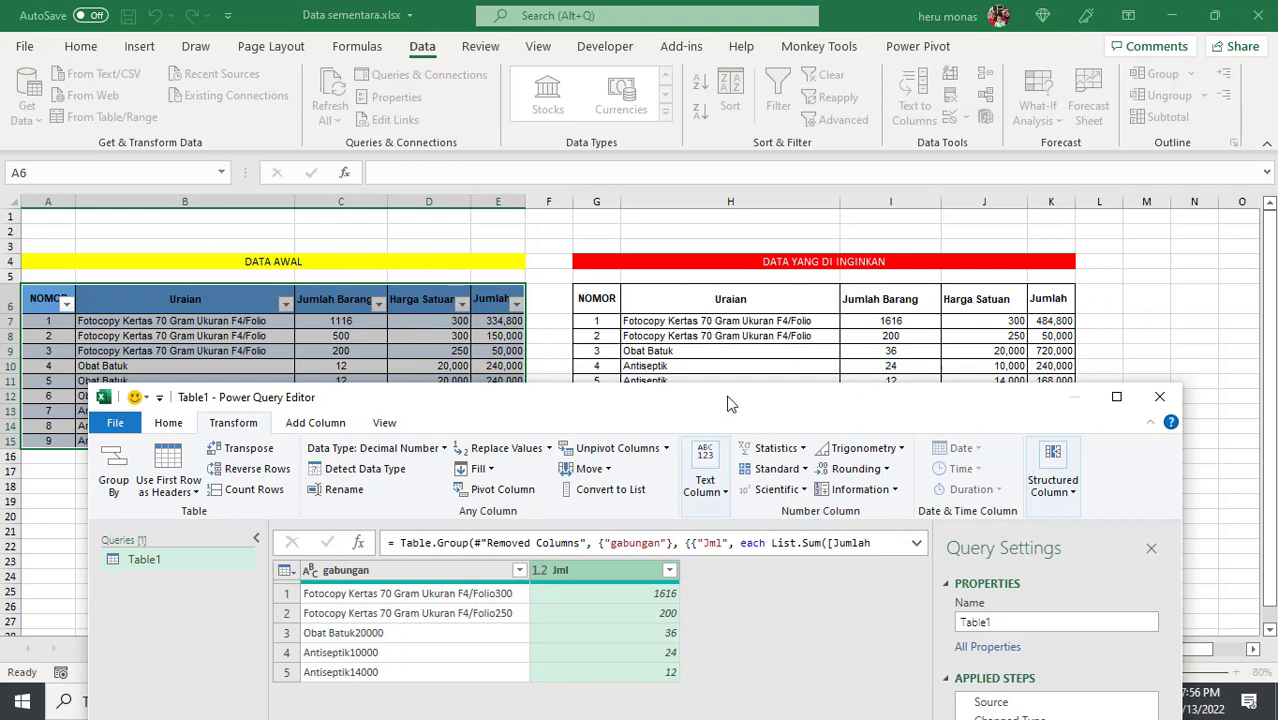
pyautogui.moveTo(730, 400); pyautogui.dragTo(760, 134)
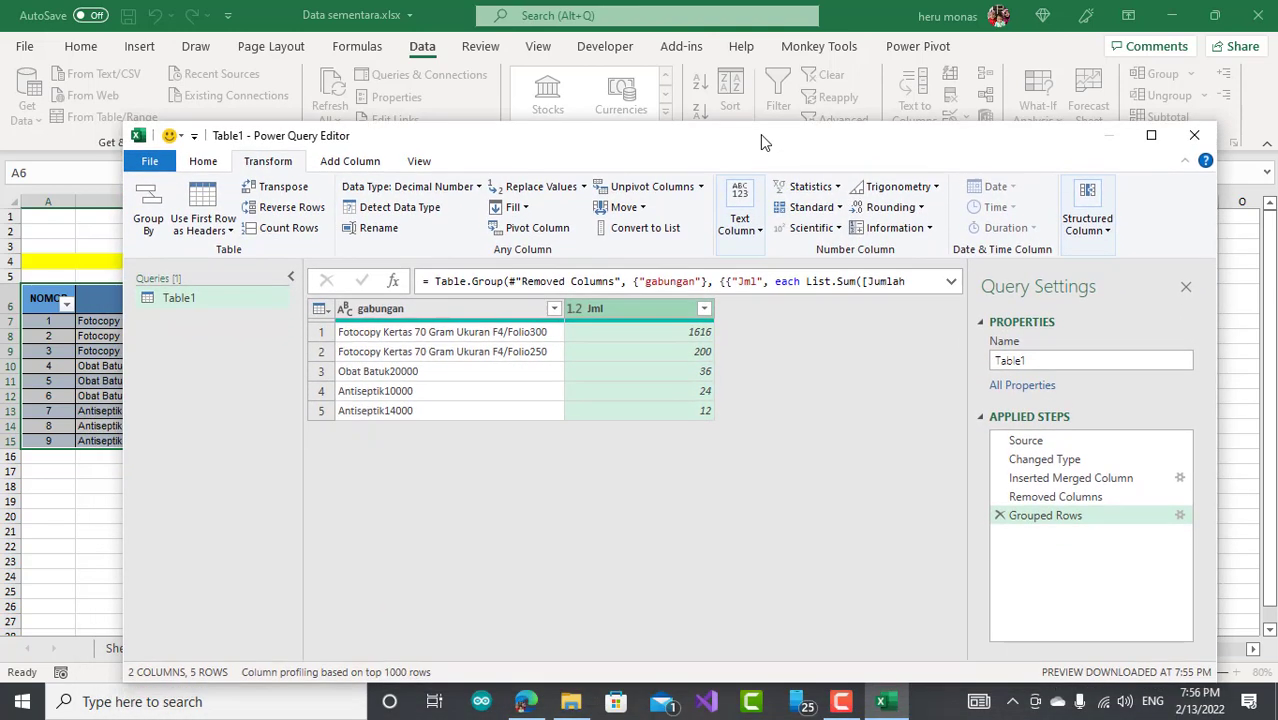
# - Add an advanced aggregation named 'detail' using All Rows to the Grouped Rows step
pyautogui.click(1180, 518)
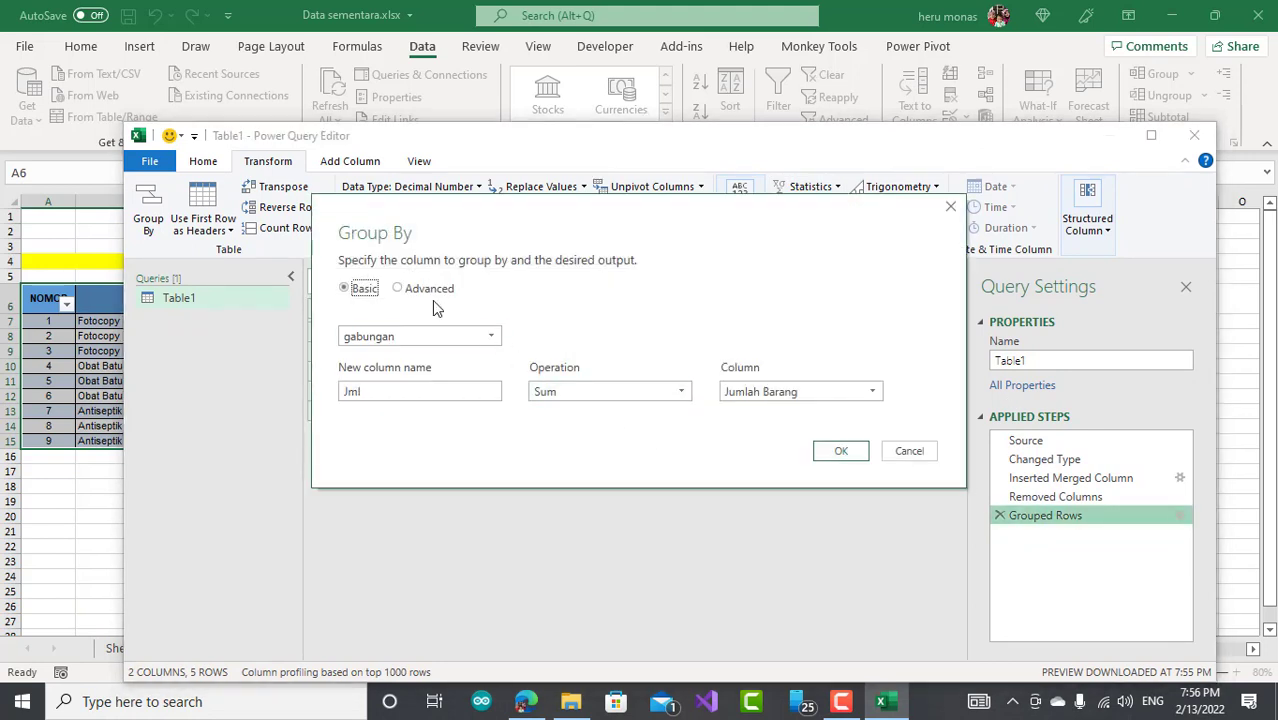
pyautogui.click(415, 289)
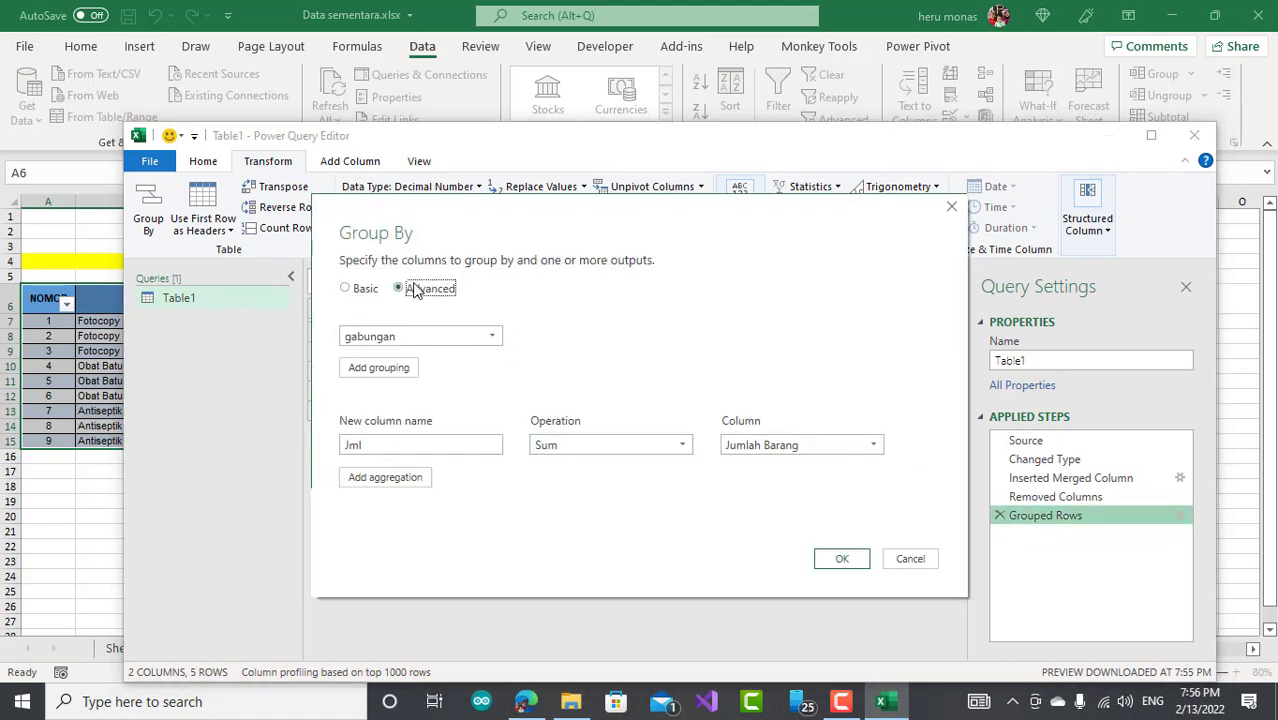
pyautogui.click(426, 477)
pyautogui.click(455, 472)
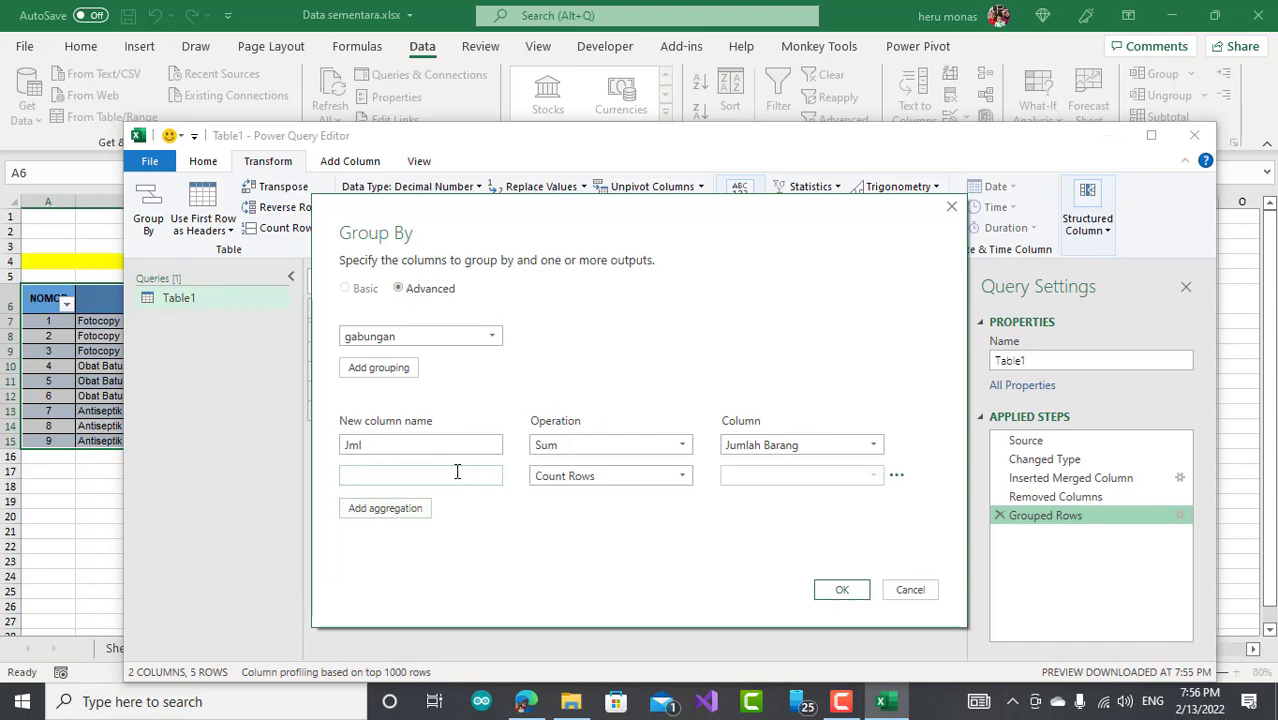
pyautogui.write('detail')
pyautogui.click(684, 475)
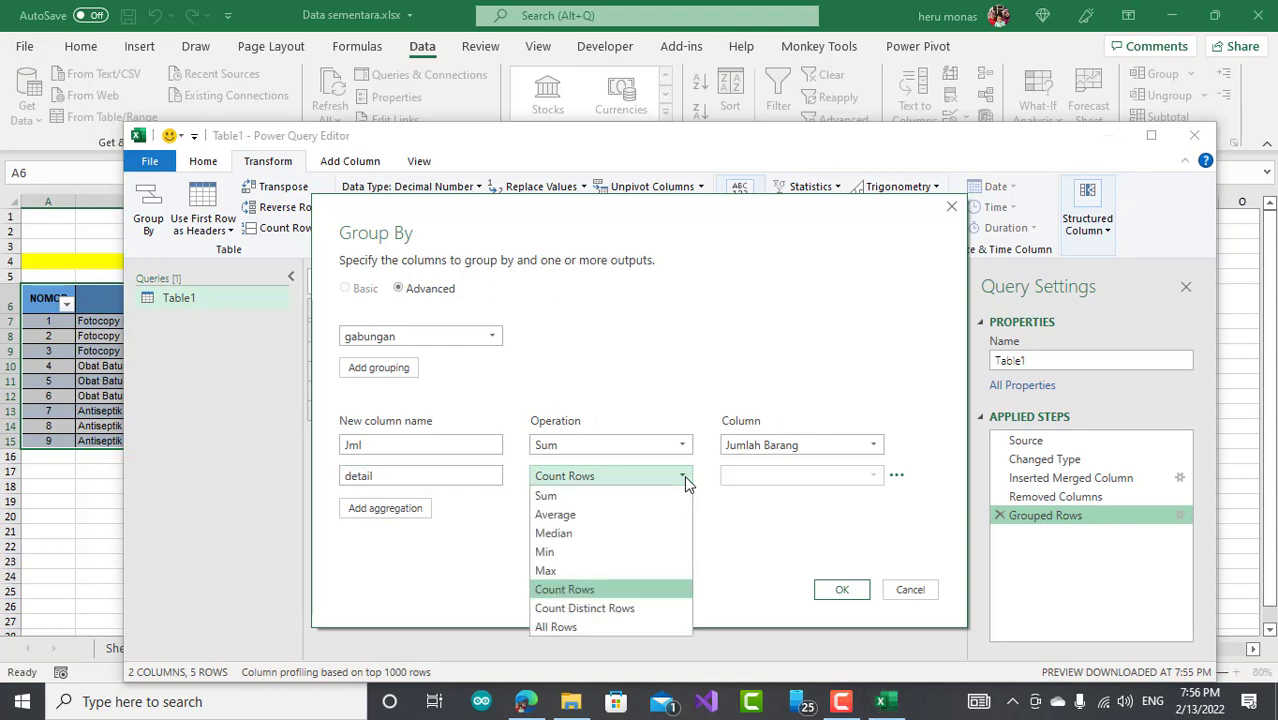
pyautogui.click(583, 628)
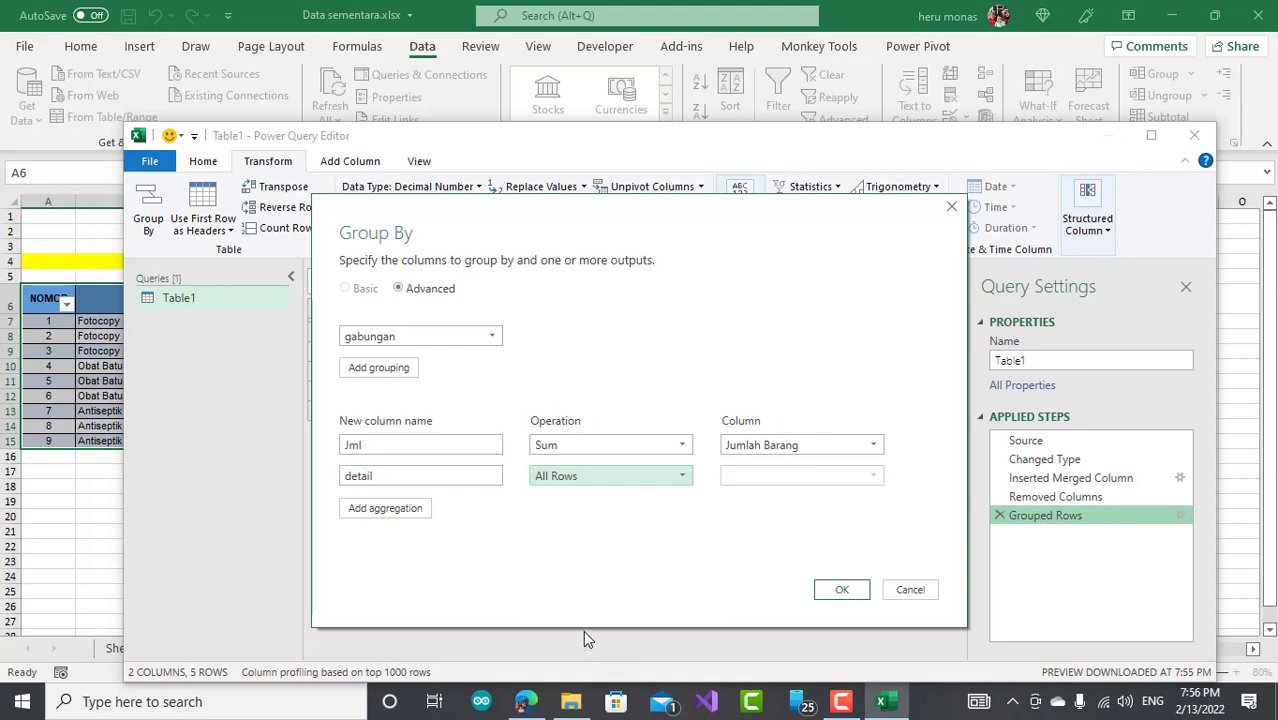
pyautogui.click(841, 591)
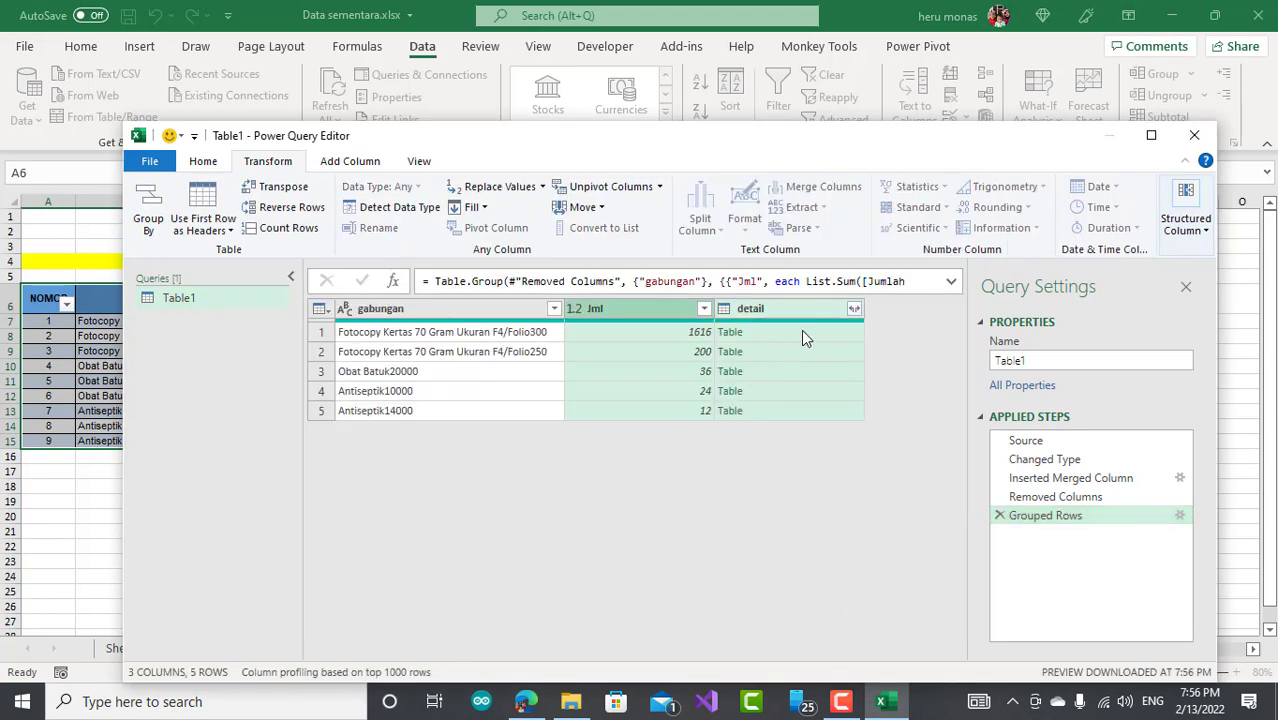
# - Expand detail into unprefixed Uraian and Harga Satuan columns and move them before Jml
pyautogui.click(853, 309)
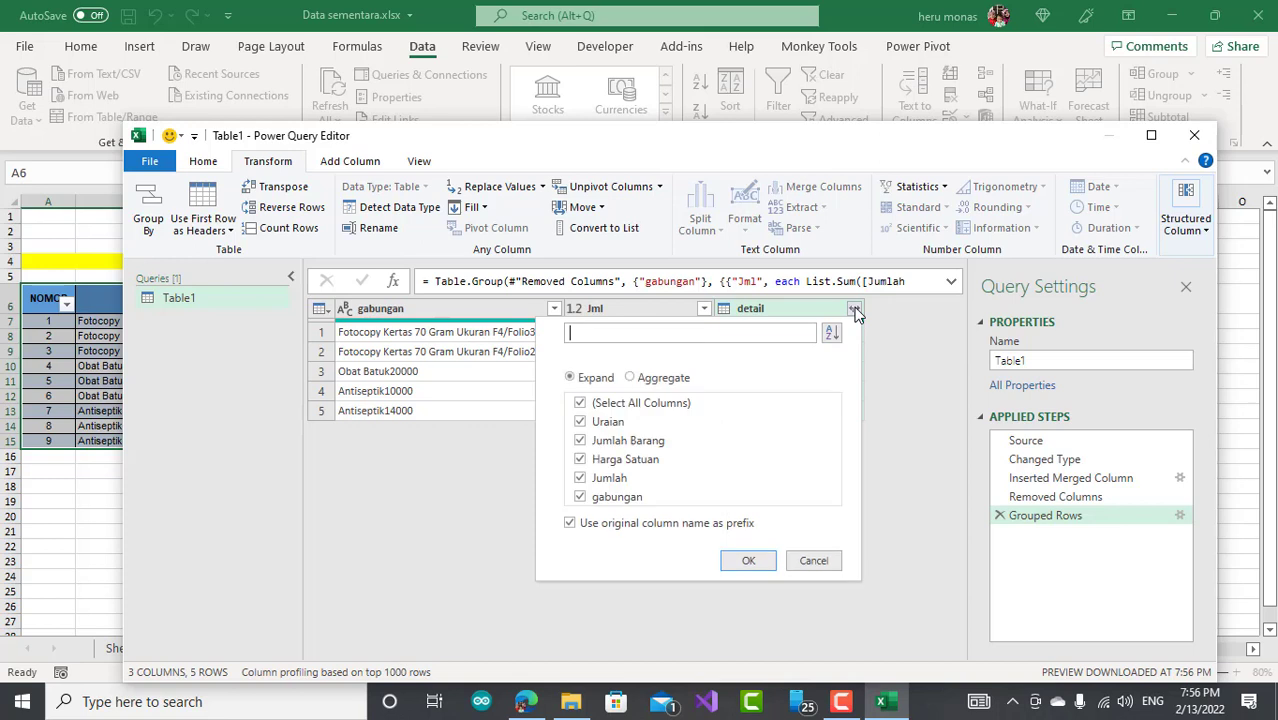
pyautogui.click(581, 403)
pyautogui.click(581, 460)
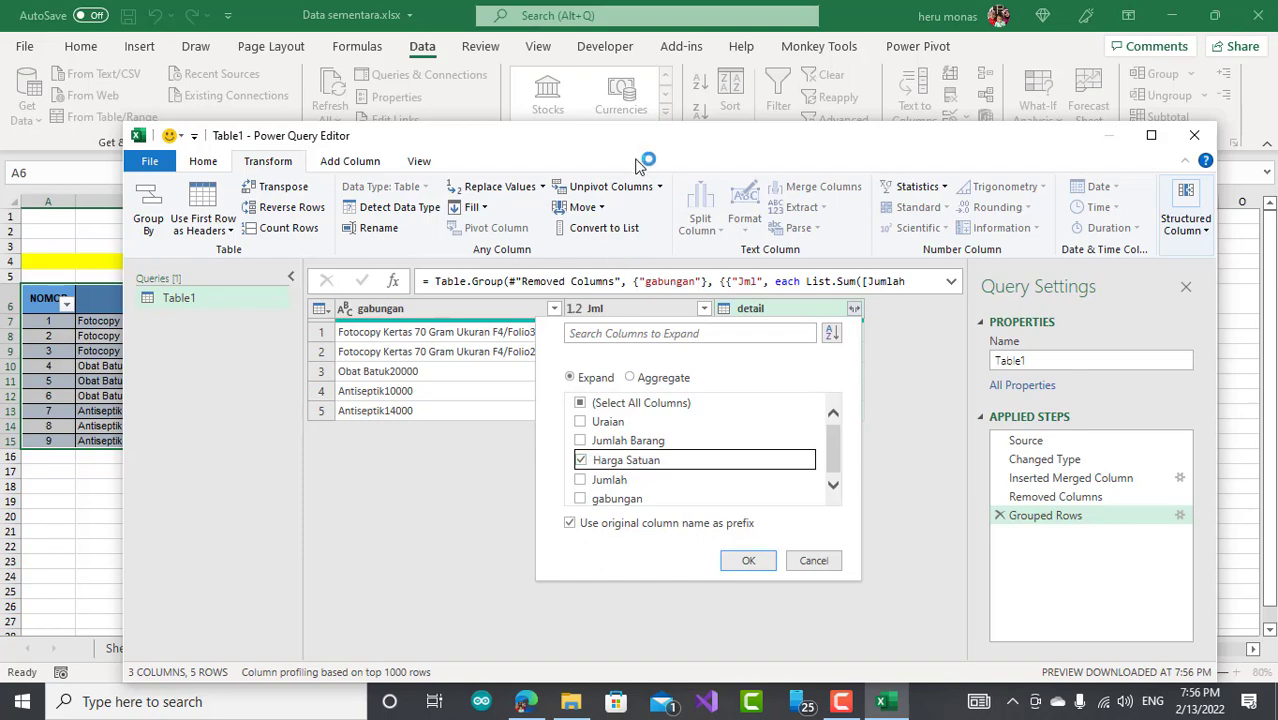
pyautogui.moveTo(650, 145)
pyautogui.mouseDown()
pyautogui.moveTo(590, 370)
pyautogui.moveTo(590, 430)
pyautogui.moveTo(678, 155)
pyautogui.mouseUp()
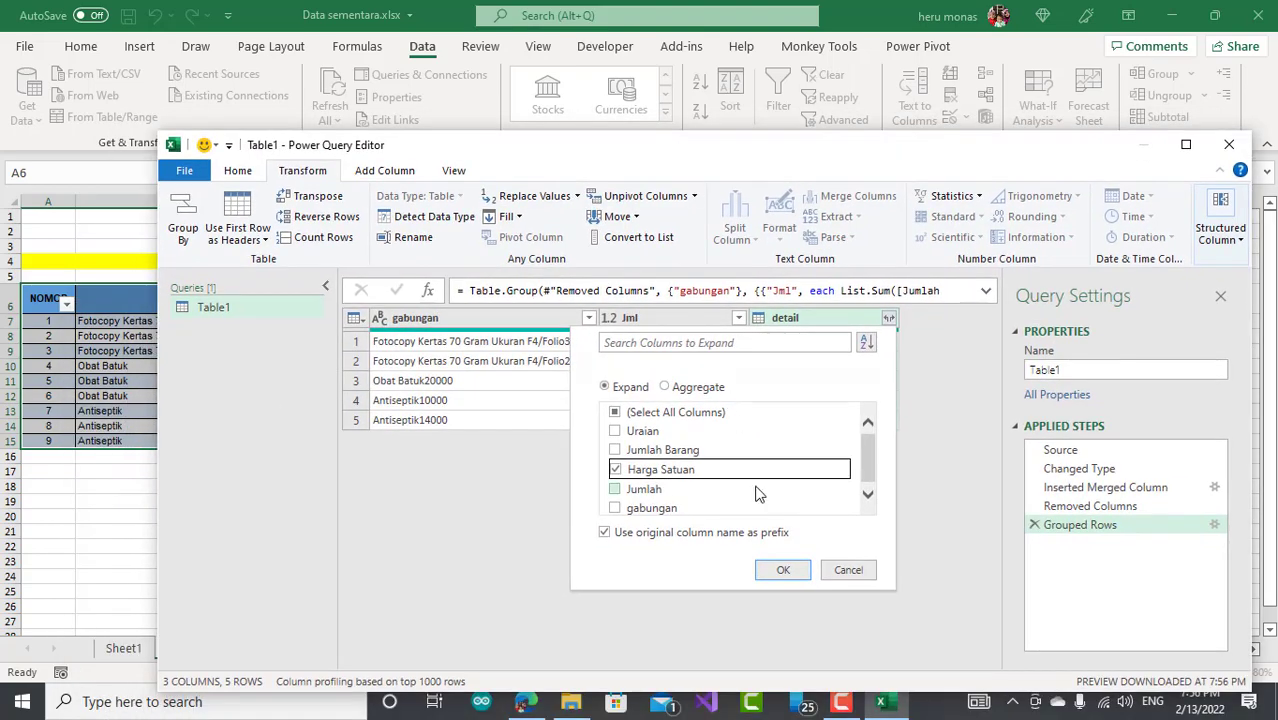
pyautogui.click(604, 533)
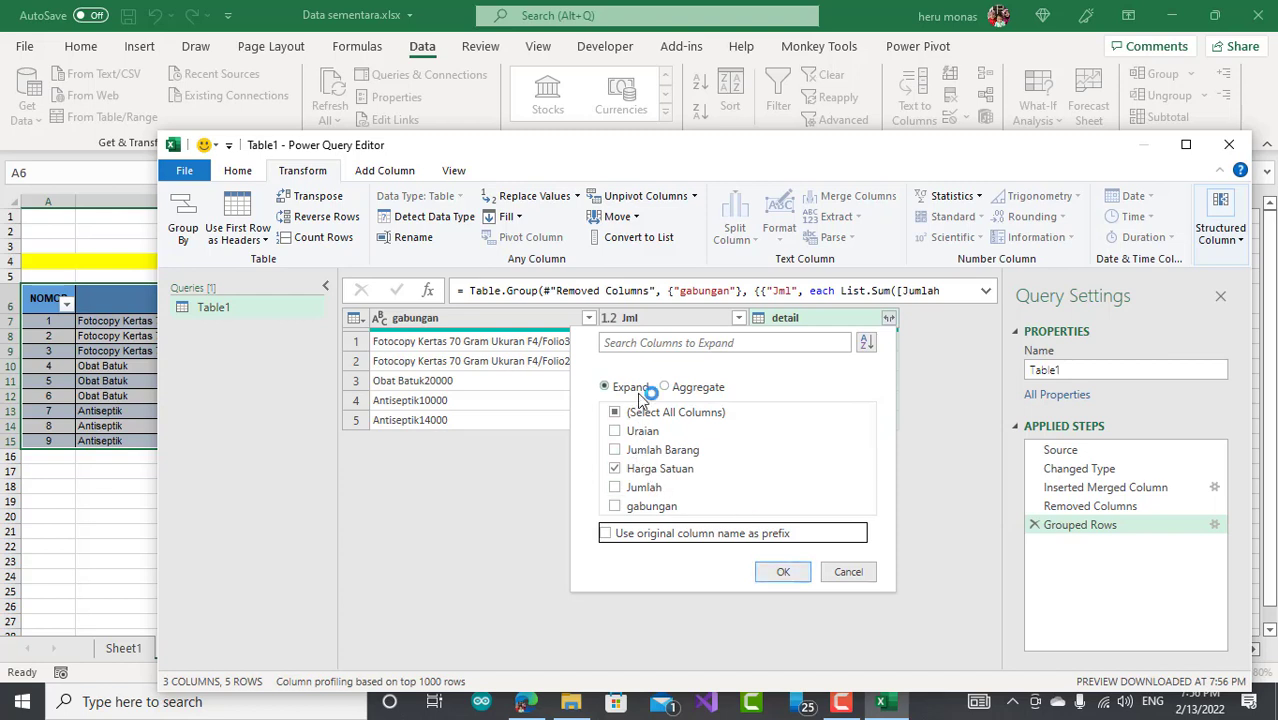
pyautogui.moveTo(628, 152); pyautogui.dragTo(682, 183)
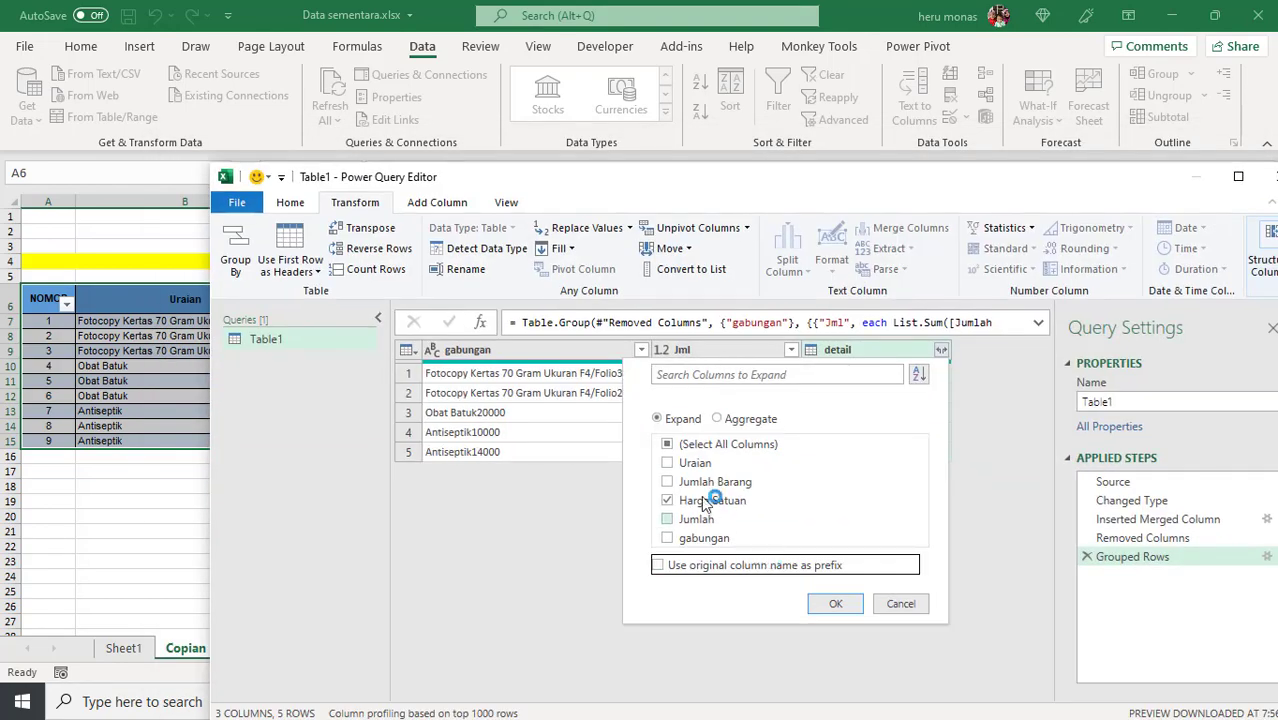
pyautogui.click(668, 463)
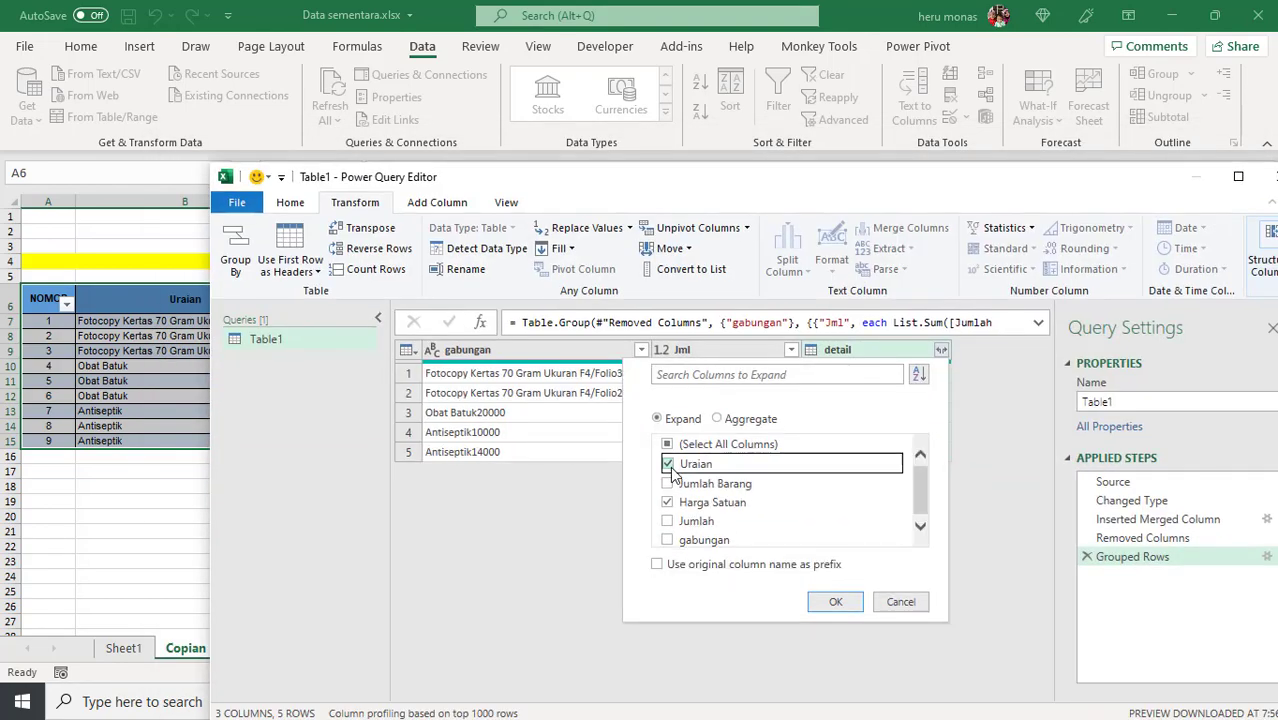
pyautogui.click(831, 603)
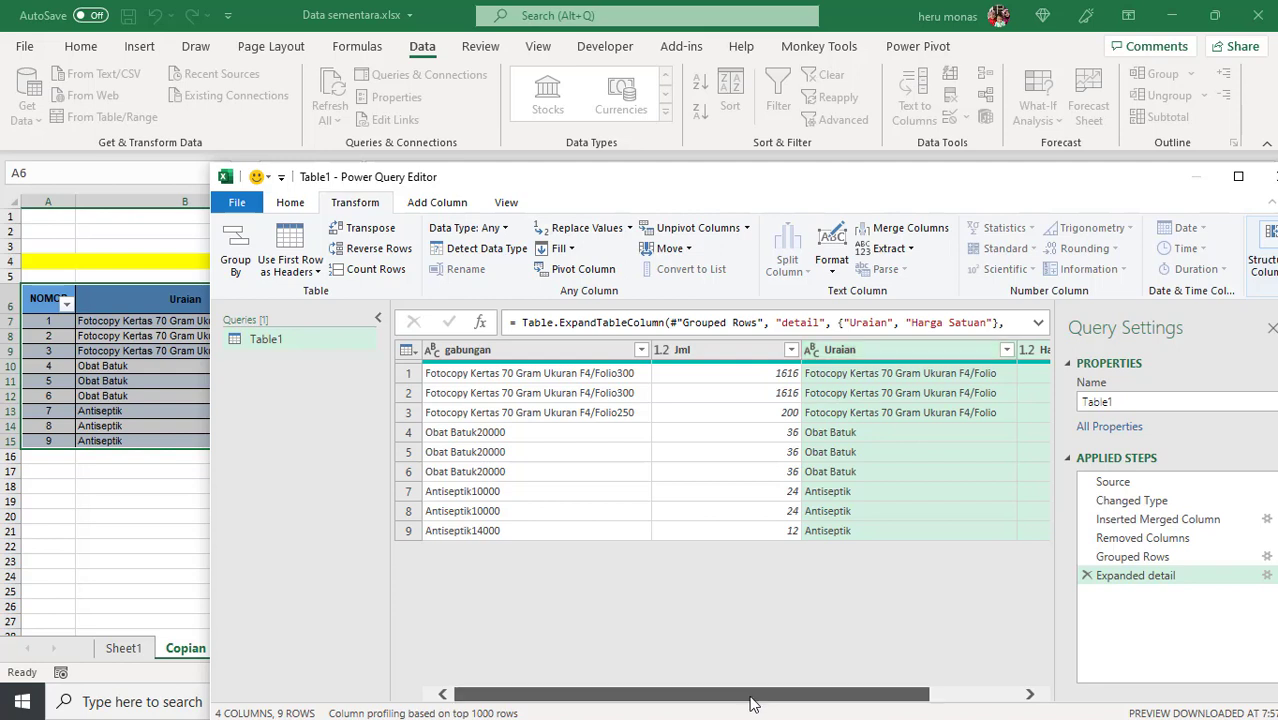
pyautogui.moveTo(754, 697); pyautogui.dragTo(852, 704)
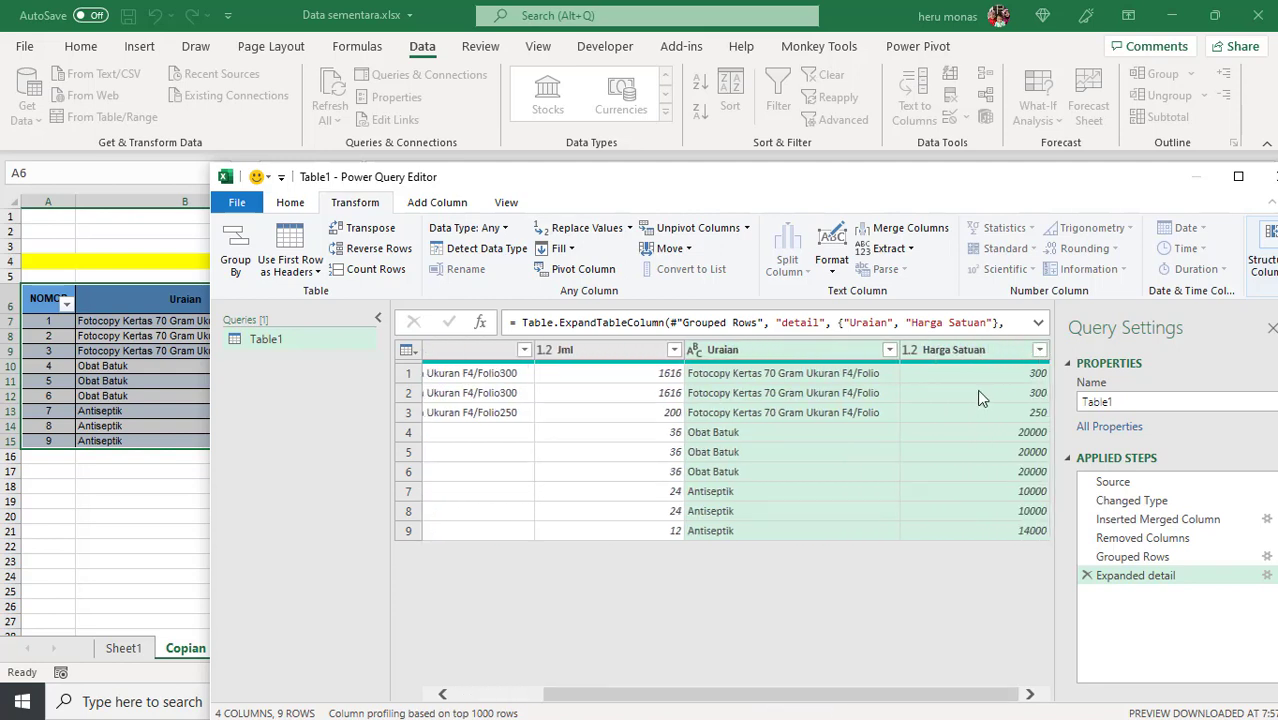
pyautogui.moveTo(774, 349); pyautogui.dragTo(575, 358)
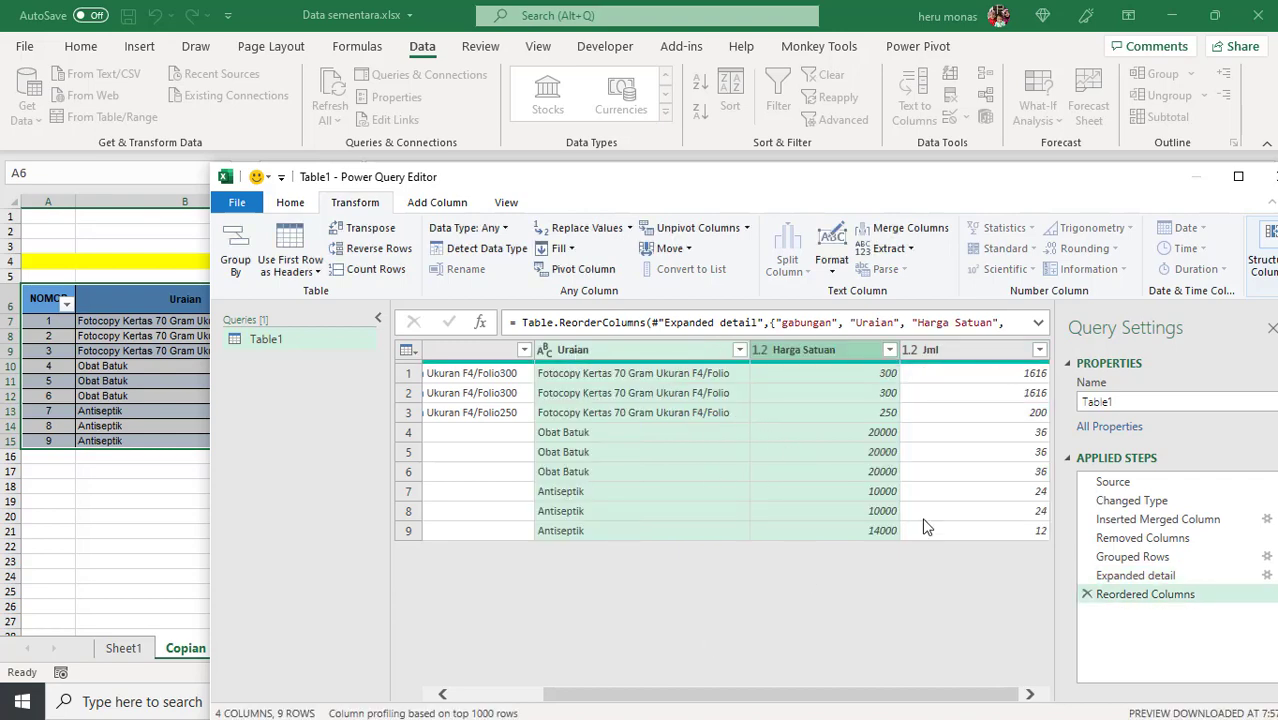
# - Maximize the editor and drag the Jml column to the left of Harga Satuan
pyautogui.click(1237, 178)
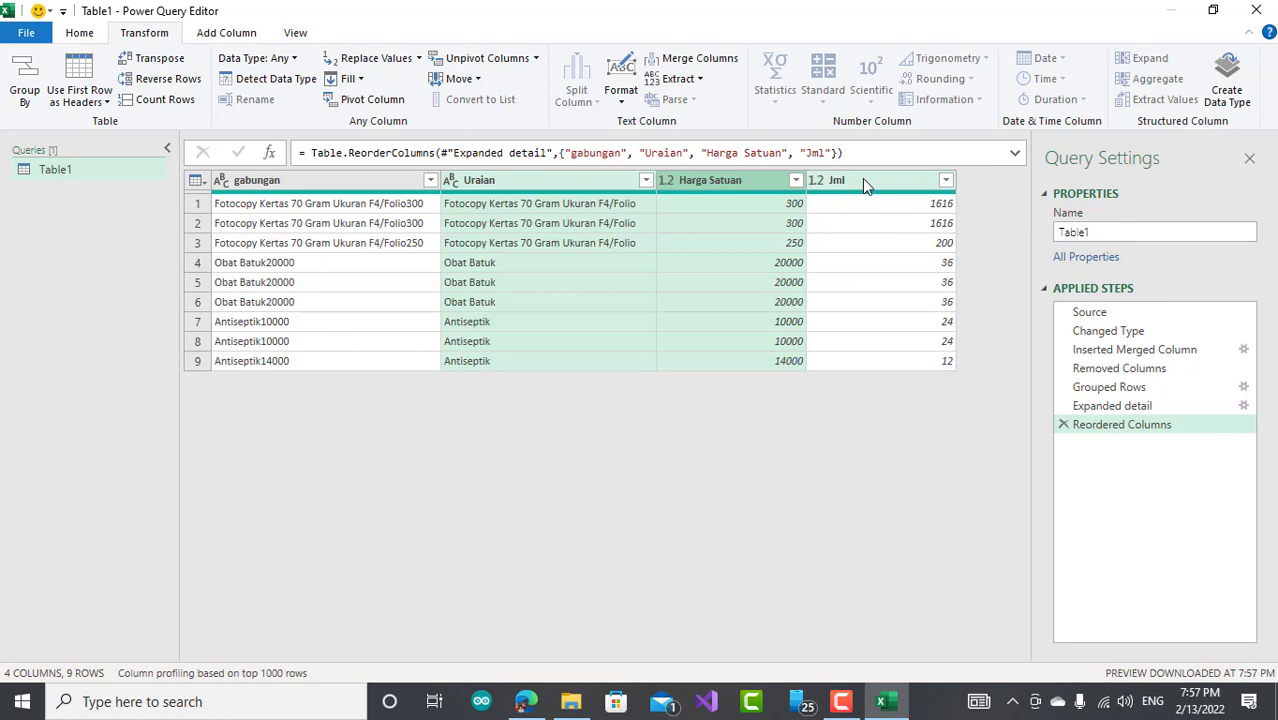
pyautogui.click(726, 182)
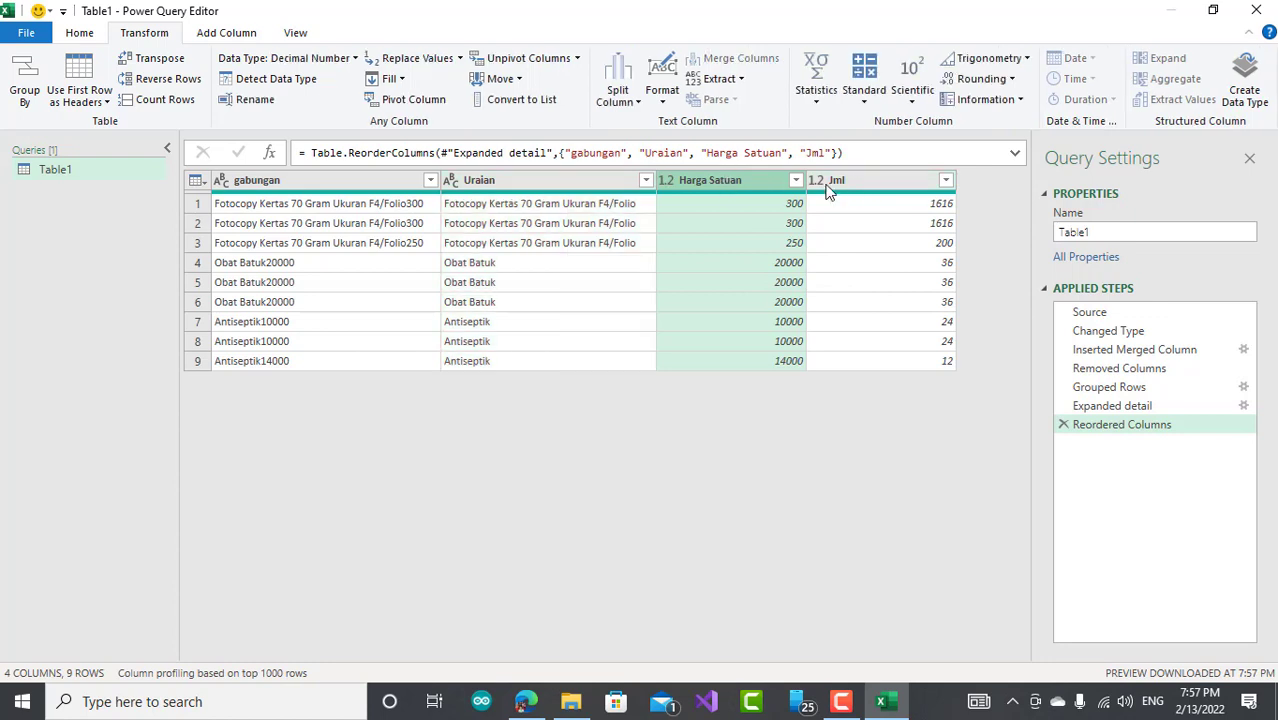
pyautogui.moveTo(855, 185); pyautogui.dragTo(687, 195)
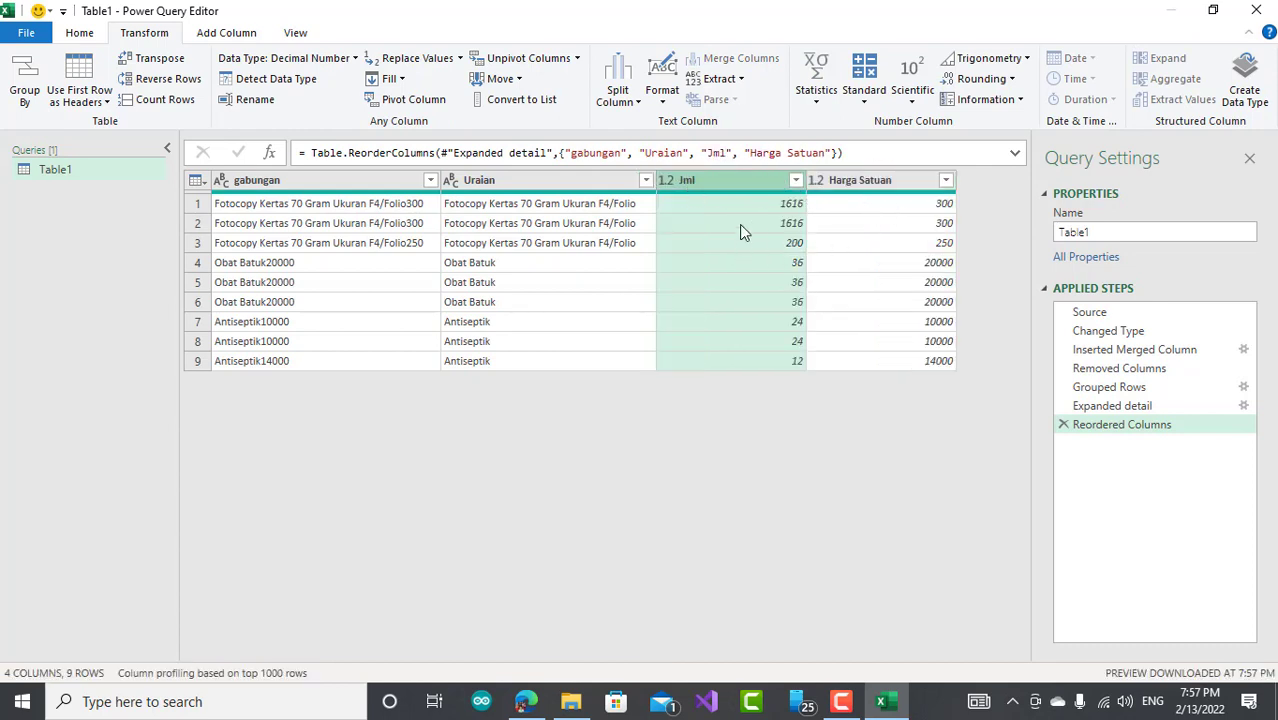
pyautogui.click(243, 38)
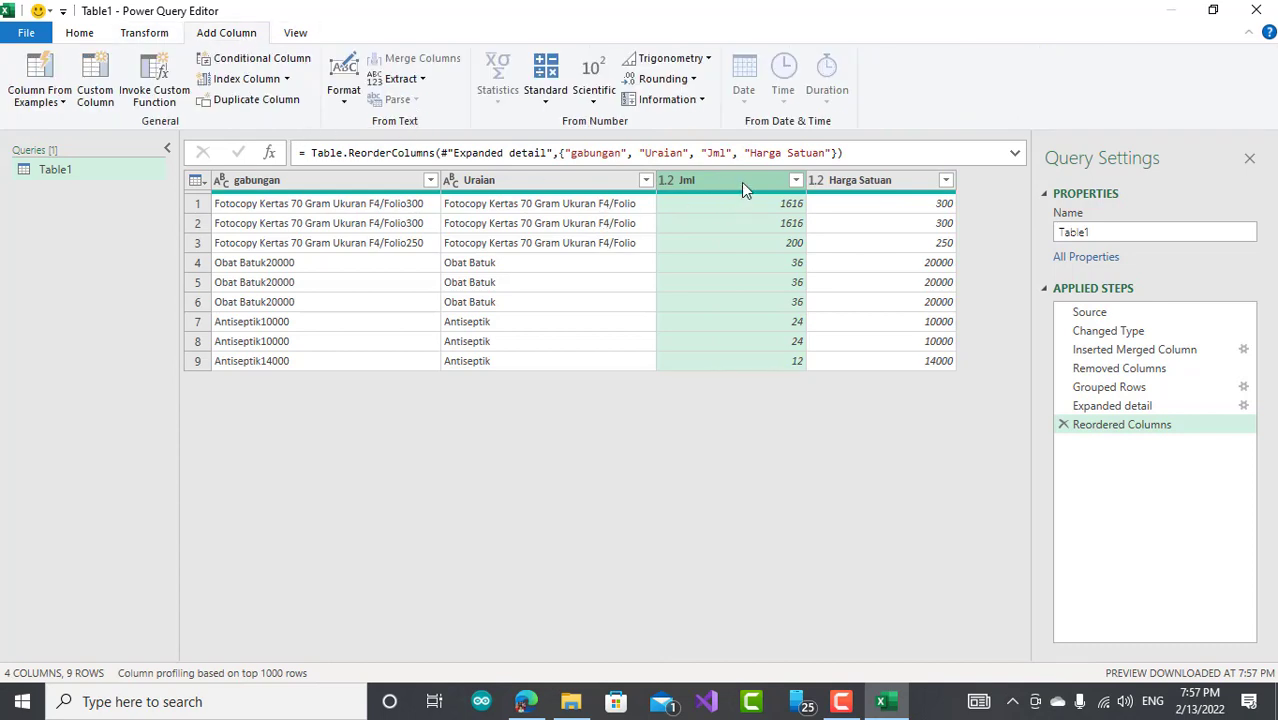
# - Multiply Jml by Harga Satuan into a new Multiplication column using Standard > Multiply
pyautogui.keyDown('ctrl'); pyautogui.click(872, 189); pyautogui.keyUp('ctrl')
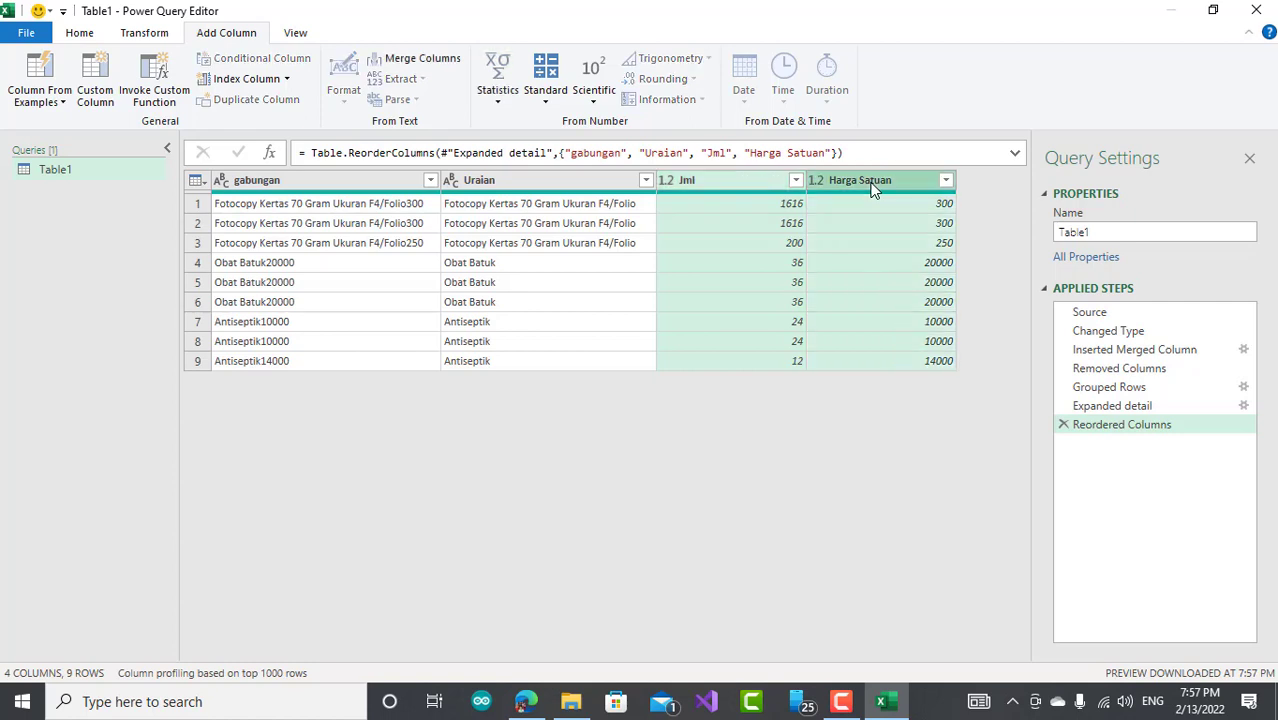
pyautogui.click(546, 106)
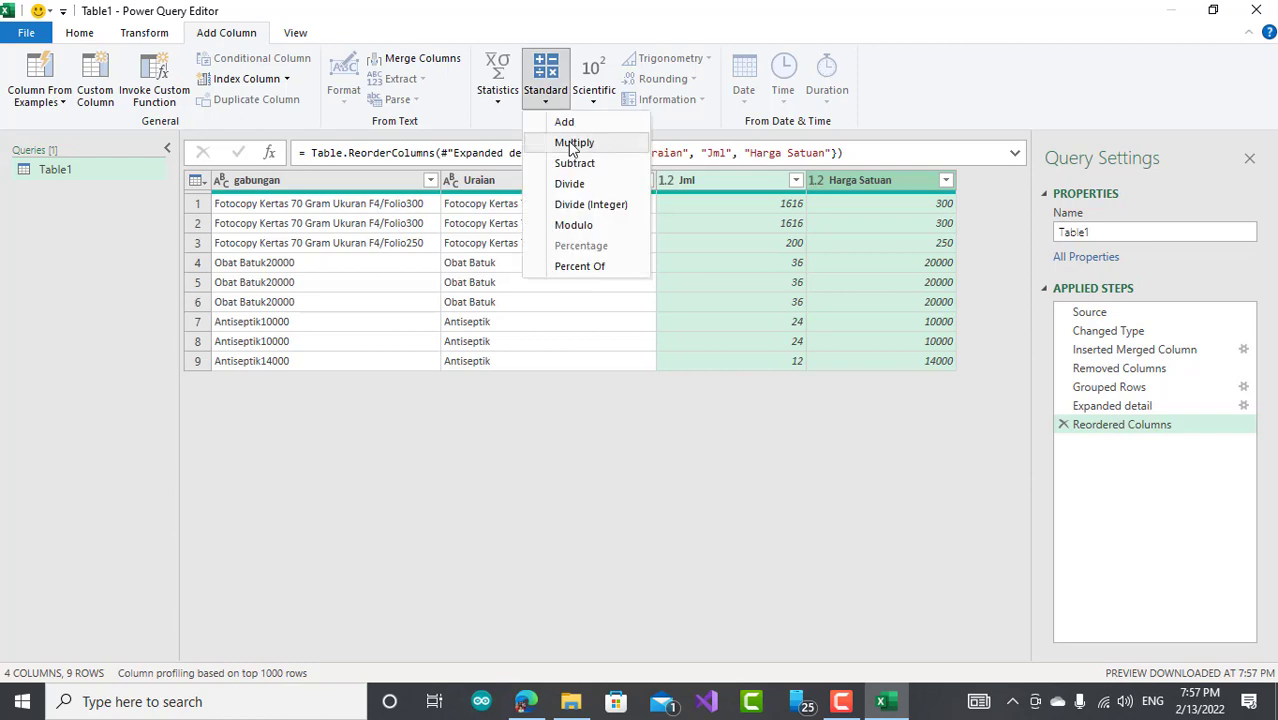
pyautogui.click(574, 143)
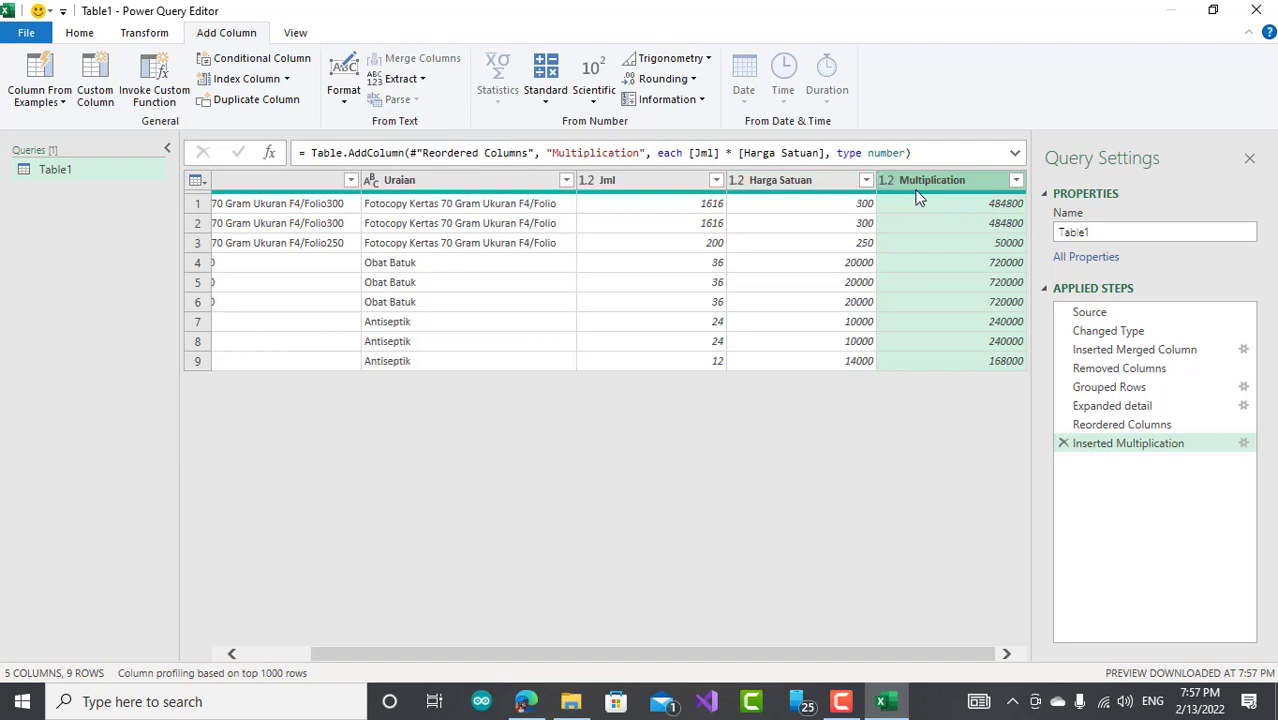
pyautogui.click(80, 33)
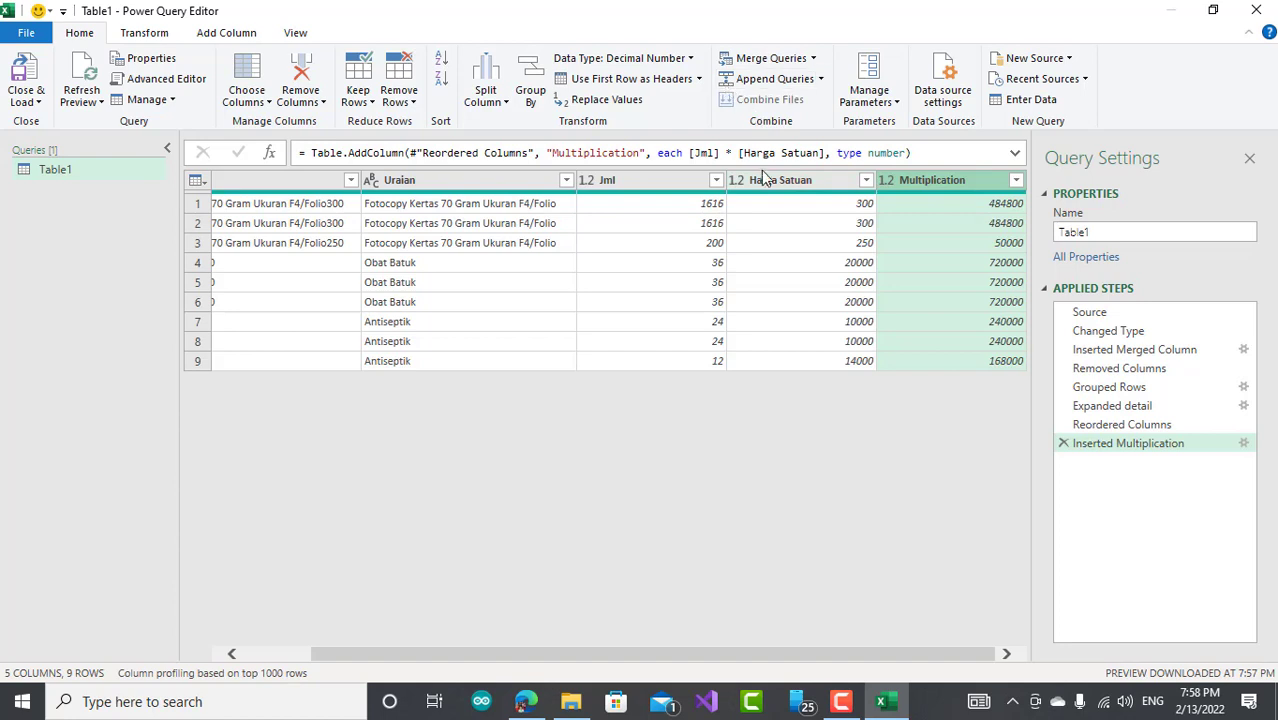
pyautogui.click(1020, 185)
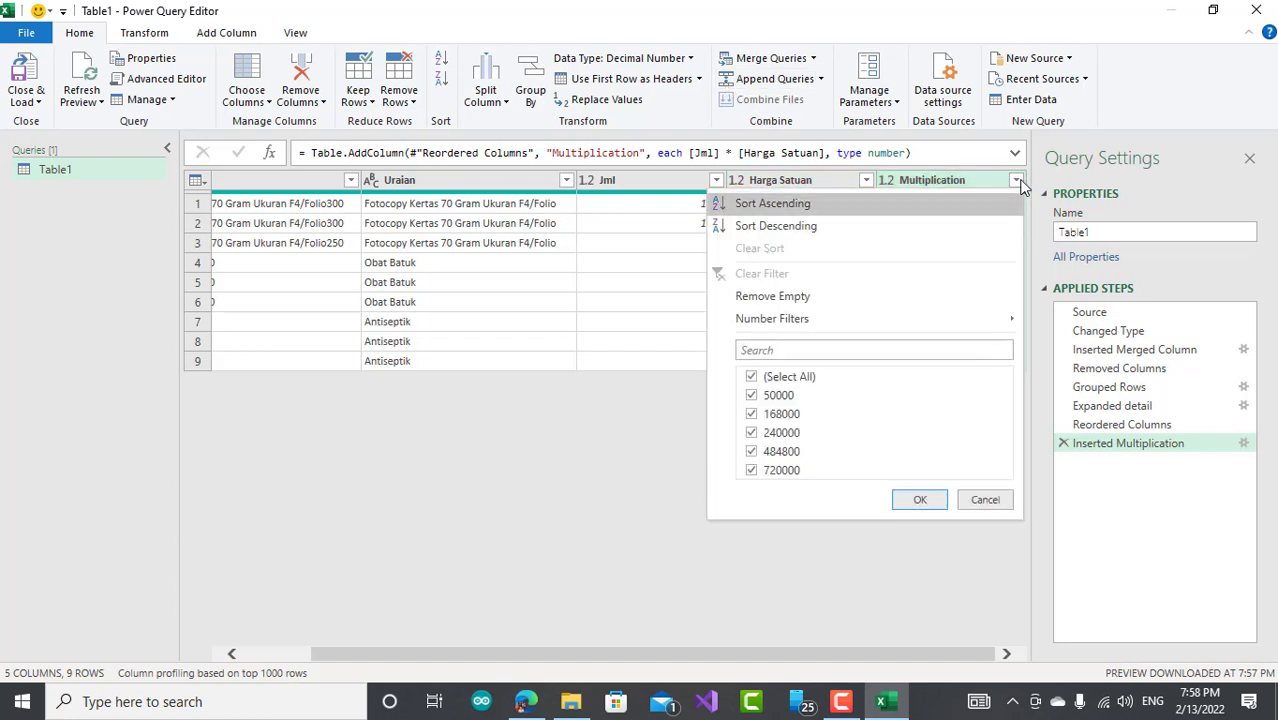
pyautogui.click(1020, 185)
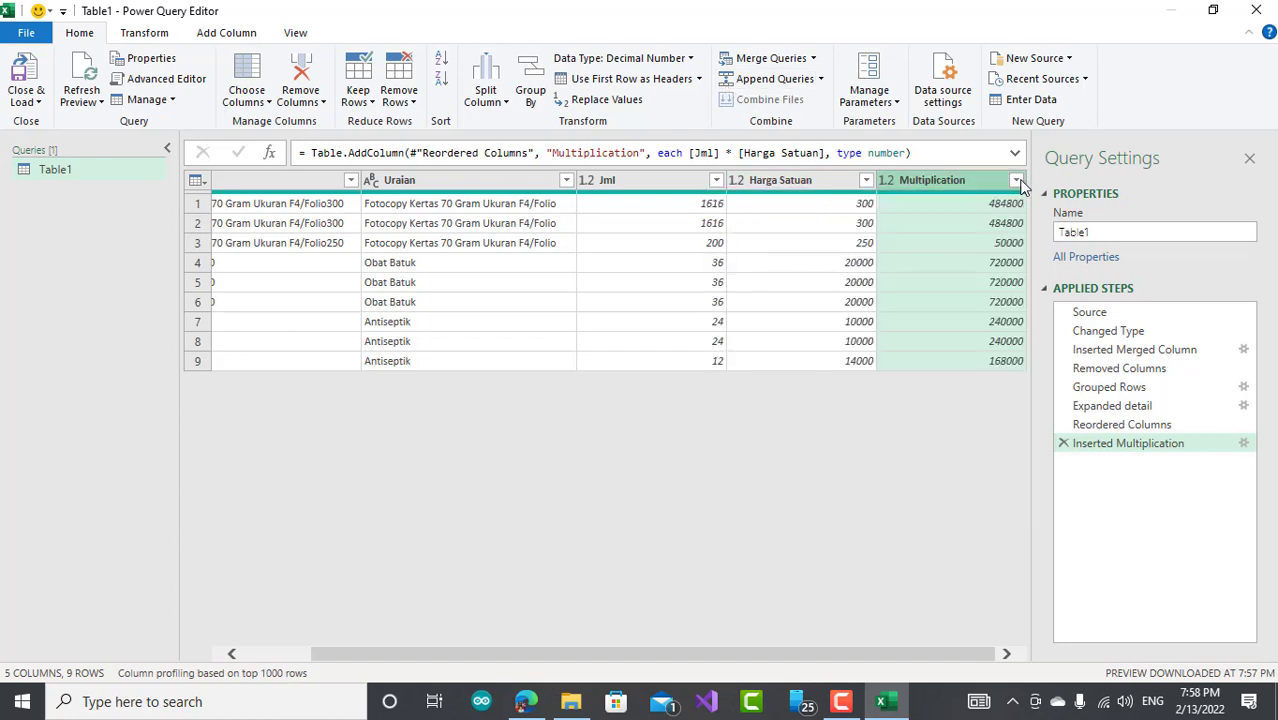
pyautogui.click(686, 62)
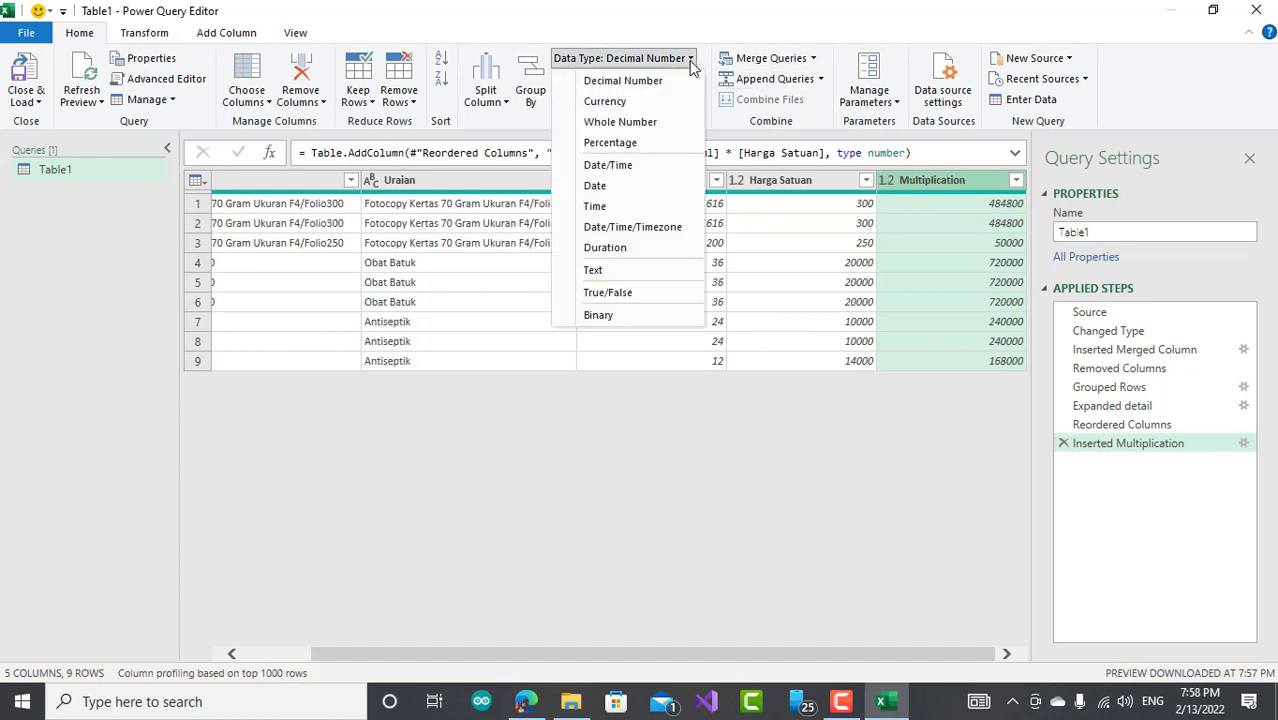
# - Set Multiplication to Currency after briefly trying Whole Number, replacing the current conversion
pyautogui.click(634, 103)
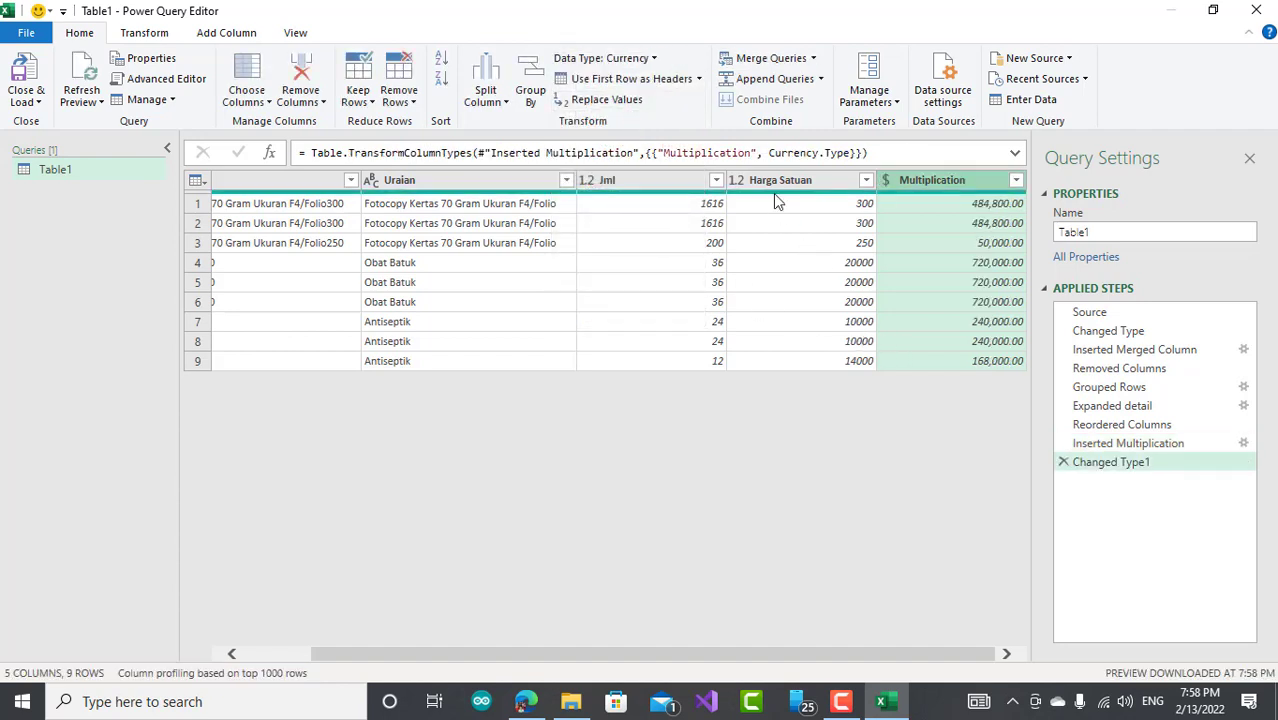
pyautogui.click(655, 58)
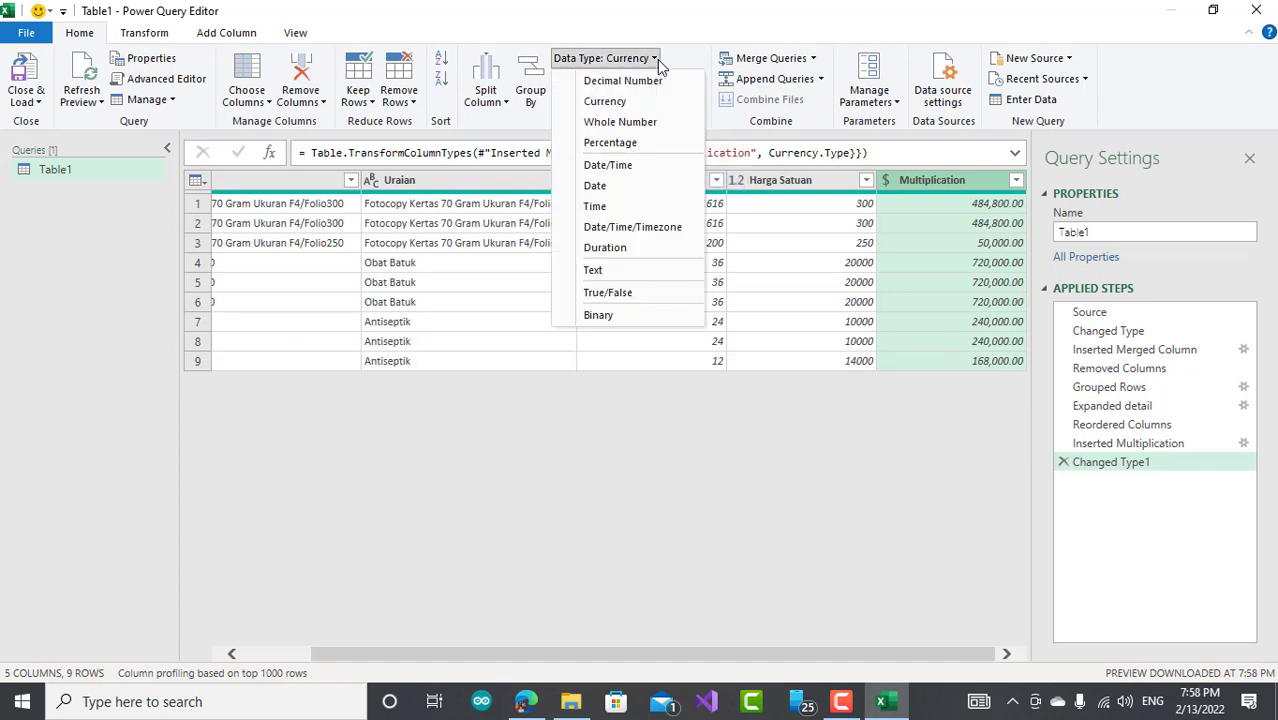
pyautogui.click(632, 122)
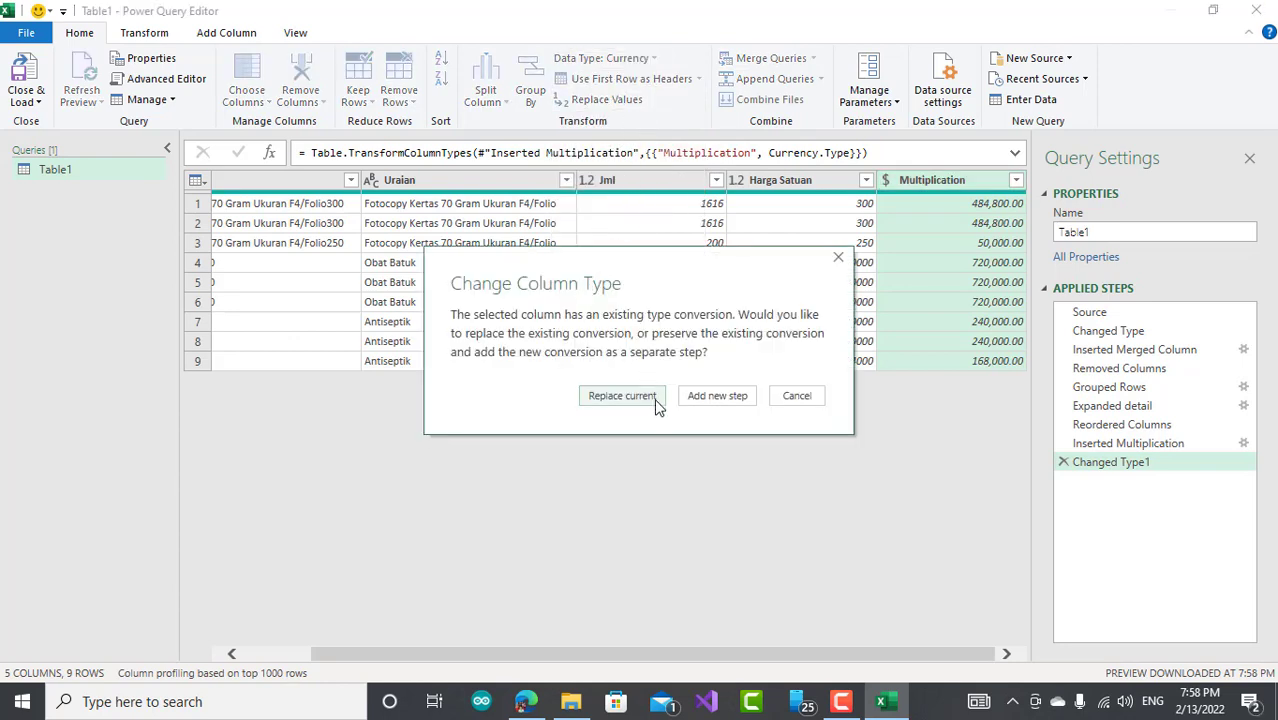
pyautogui.click(654, 397)
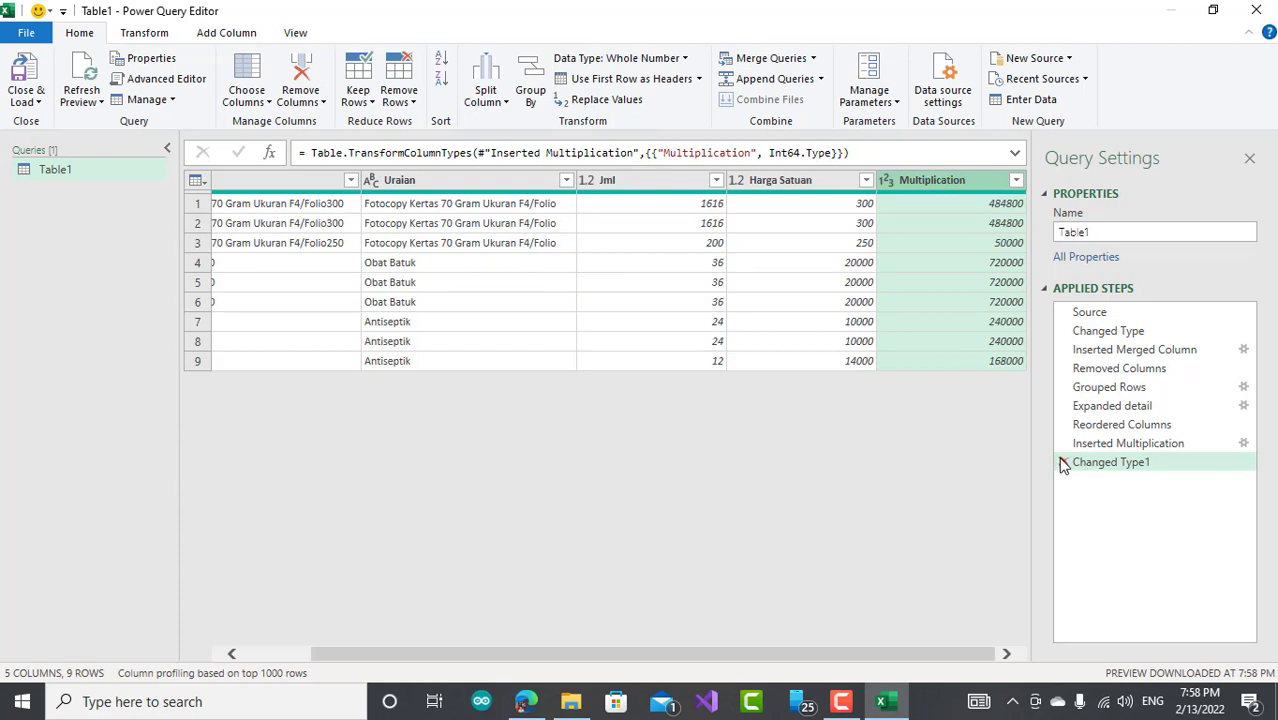
pyautogui.click(683, 60)
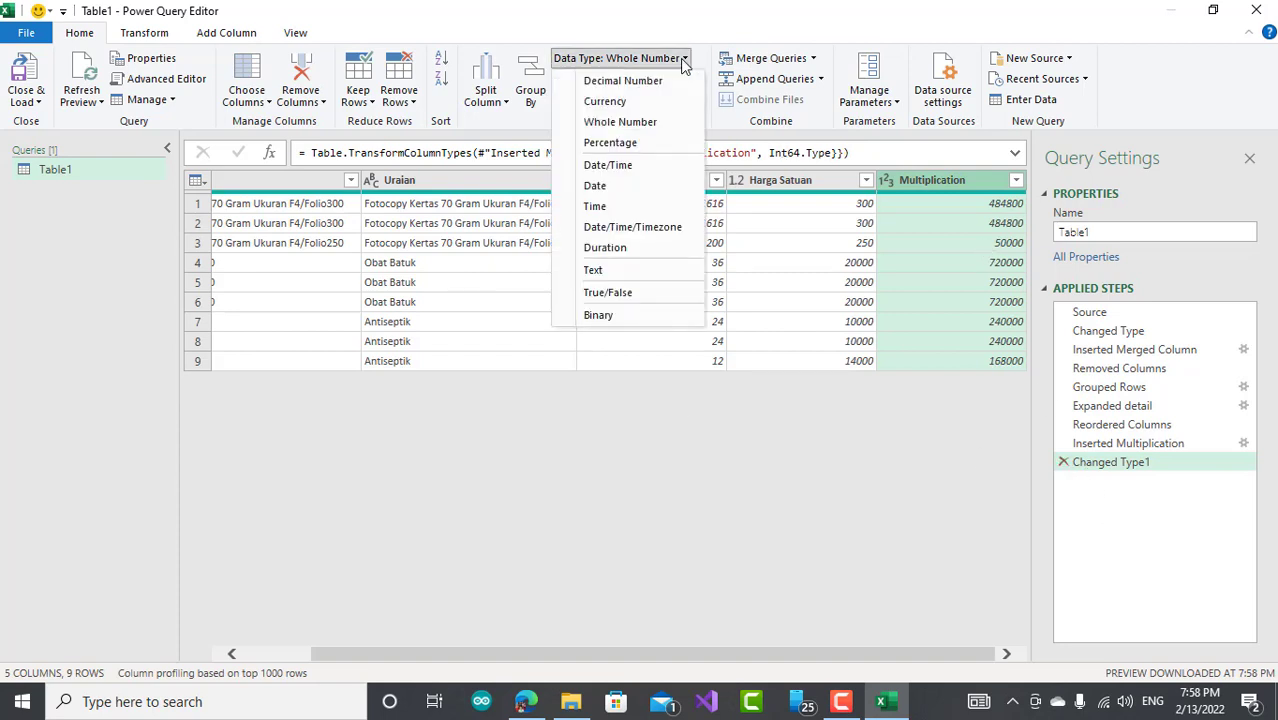
pyautogui.click(651, 100)
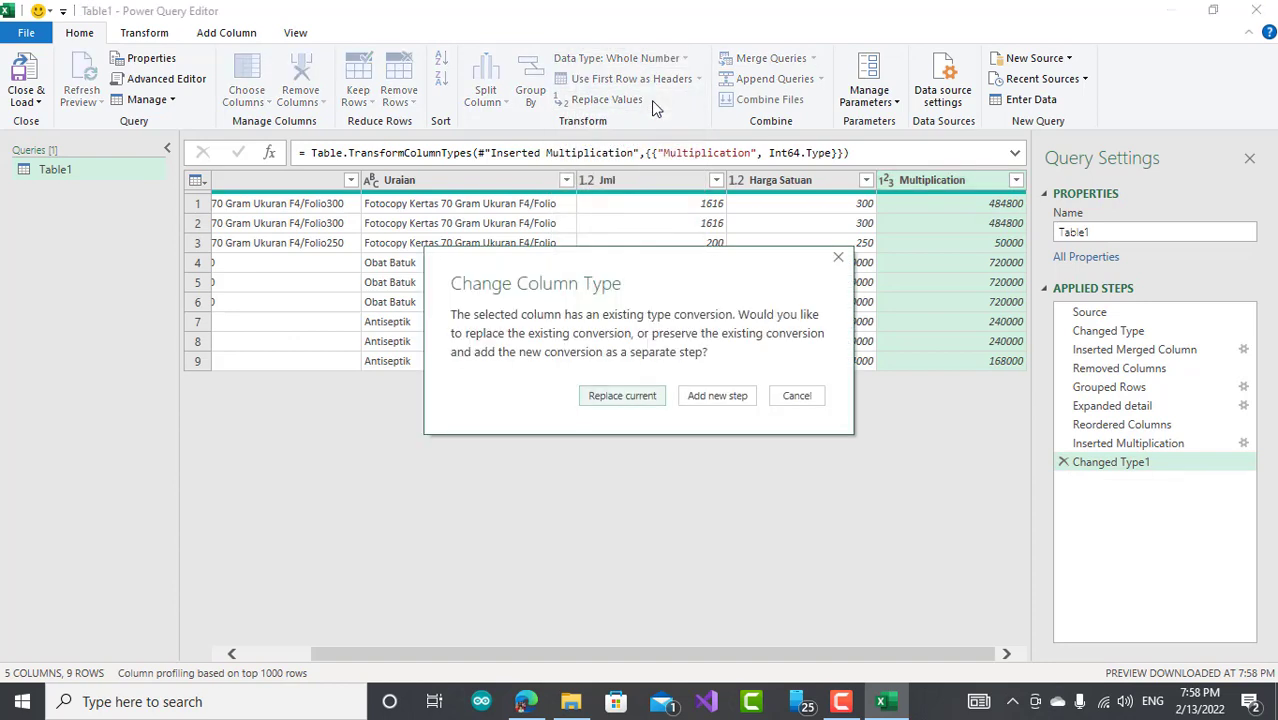
pyautogui.click(616, 394)
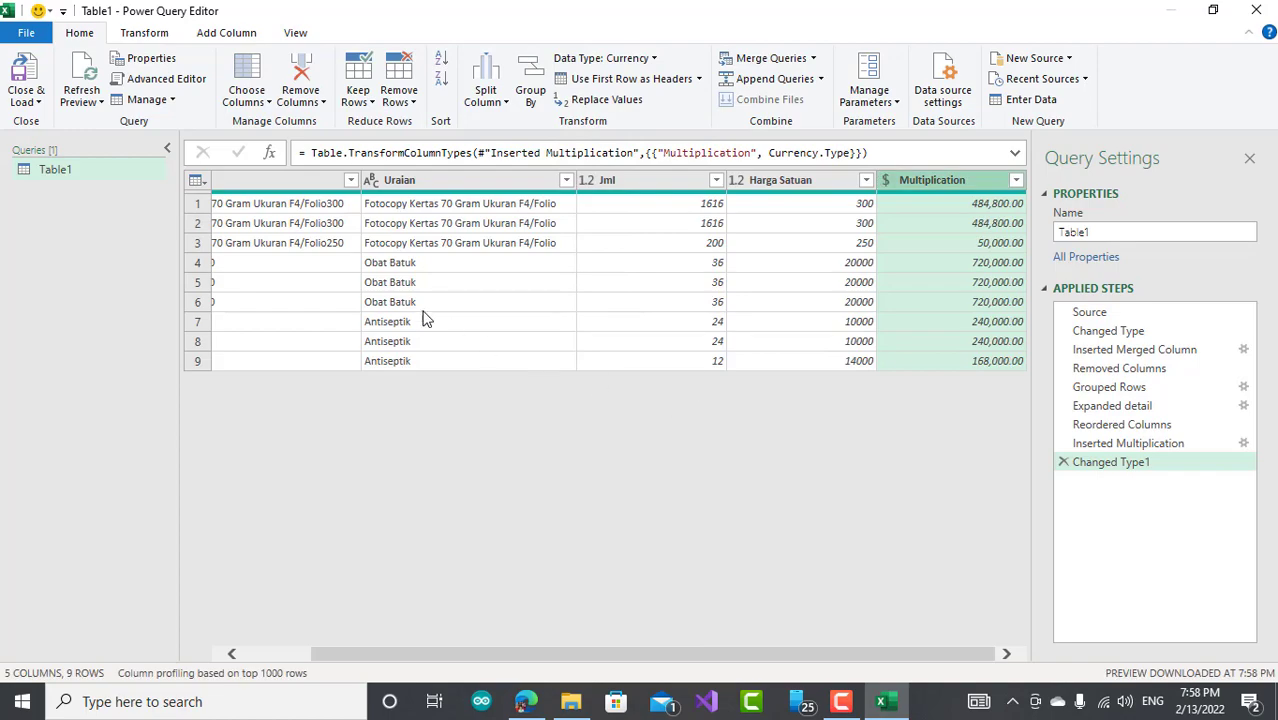
# - Remove the gabungan column from the query
pyautogui.moveTo(503, 18)
pyautogui.mouseDown()
pyautogui.moveTo(800, 282)
pyautogui.moveTo(707, 402)
pyautogui.mouseUp()
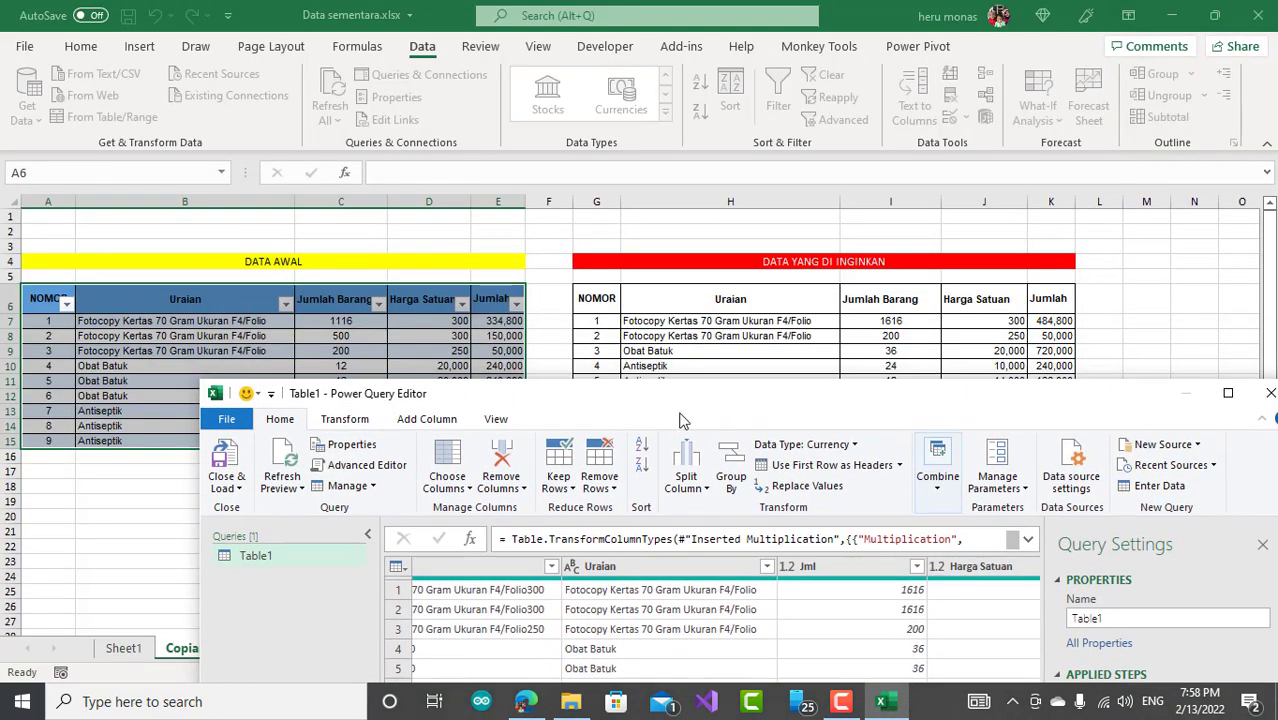
pyautogui.doubleClick(610, 400)
pyautogui.click(297, 186)
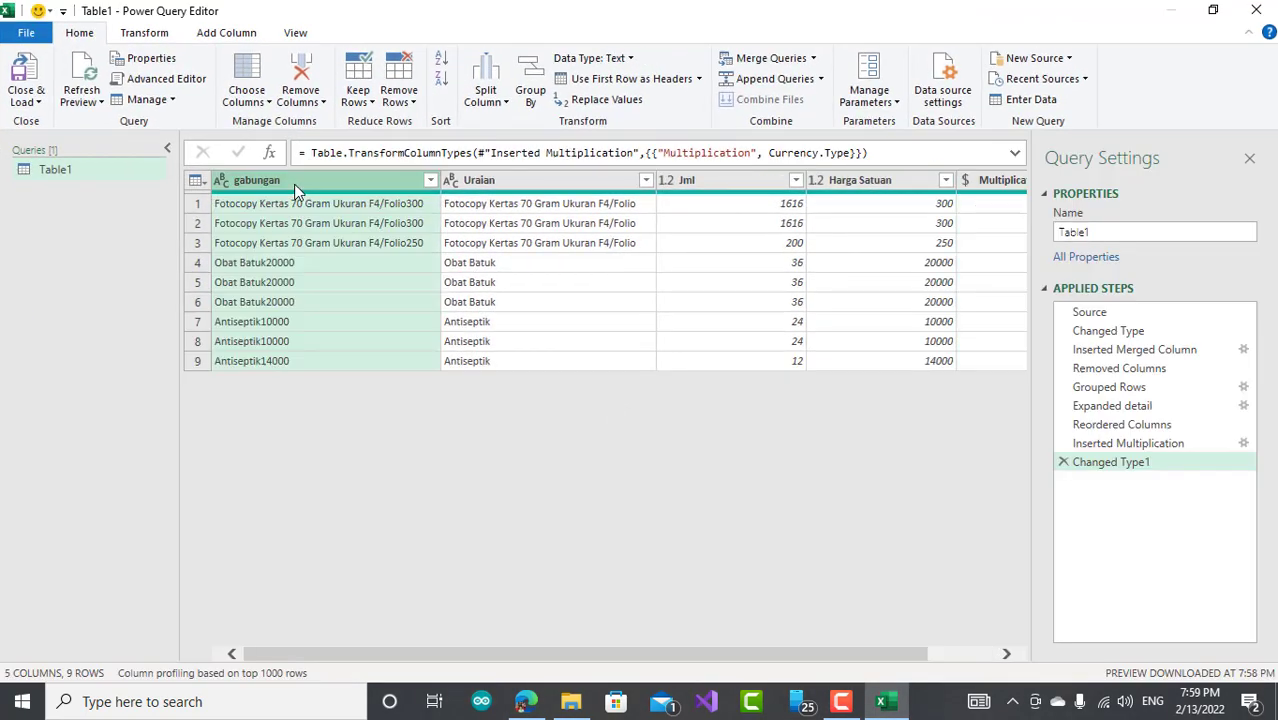
pyautogui.rightClick(296, 184)
pyautogui.click(342, 218)
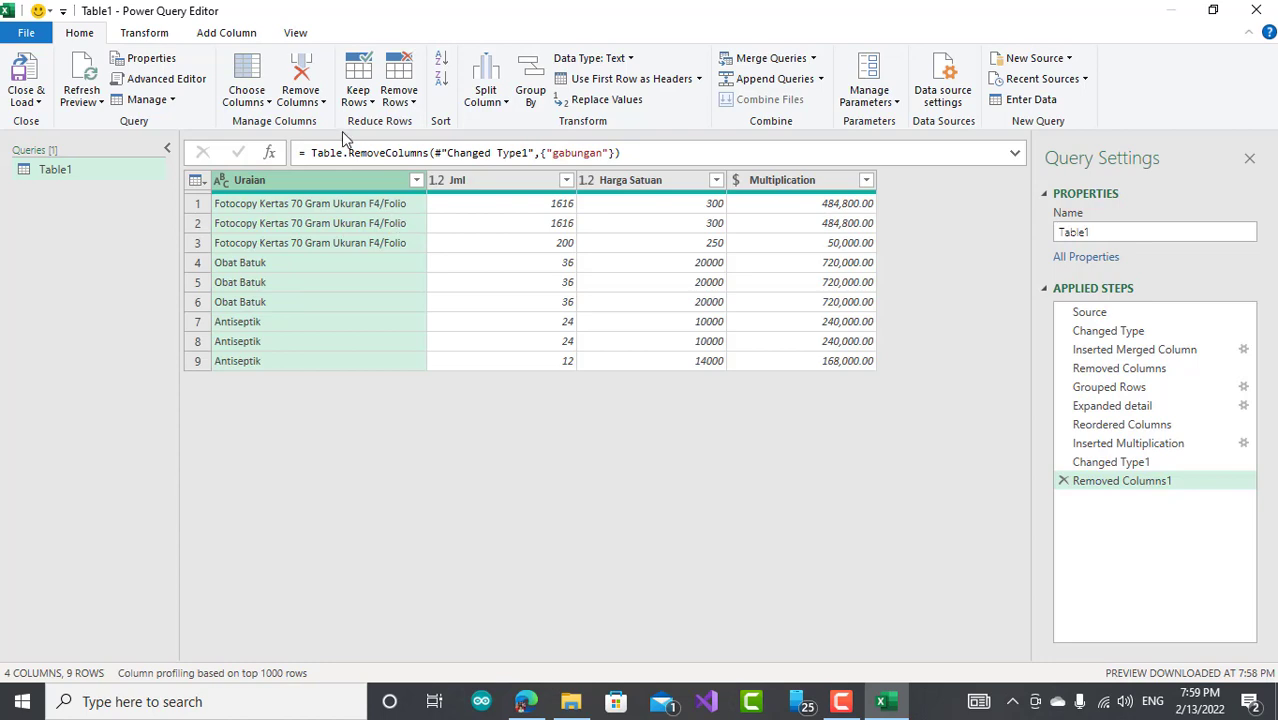
# - Add an Index column starting from 1 and move it to the first position
pyautogui.click(228, 33)
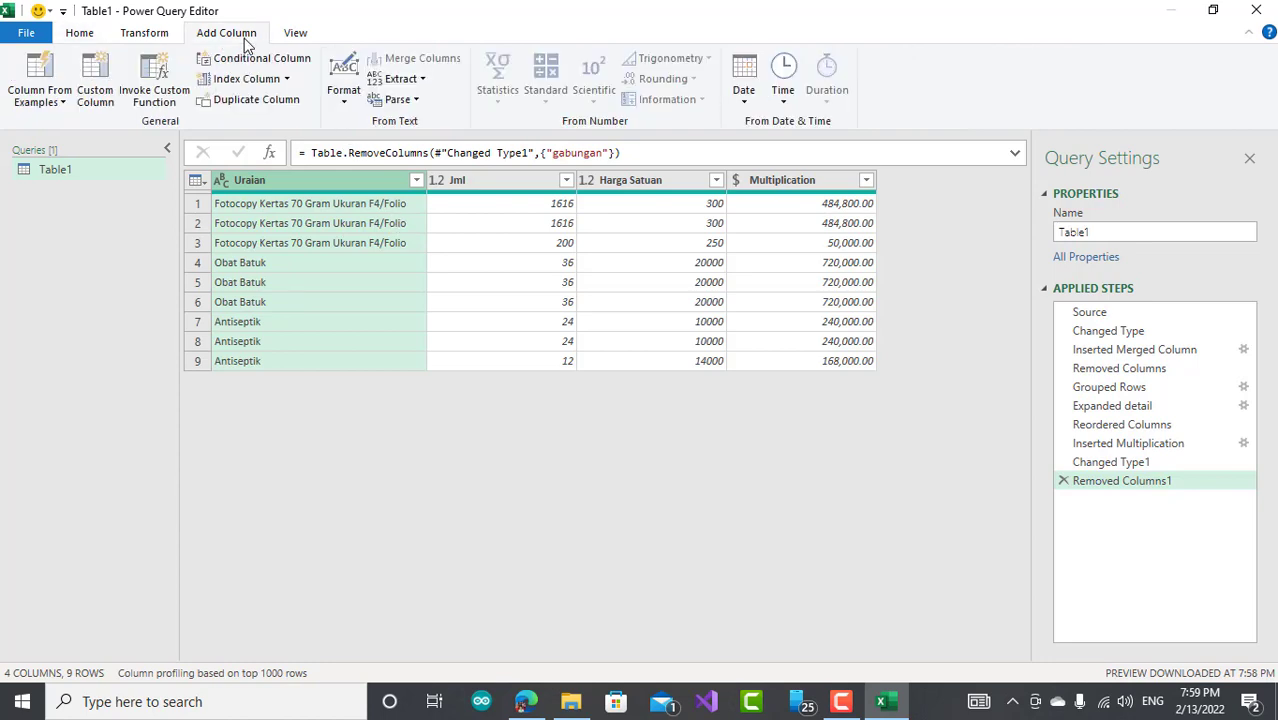
pyautogui.click(286, 79)
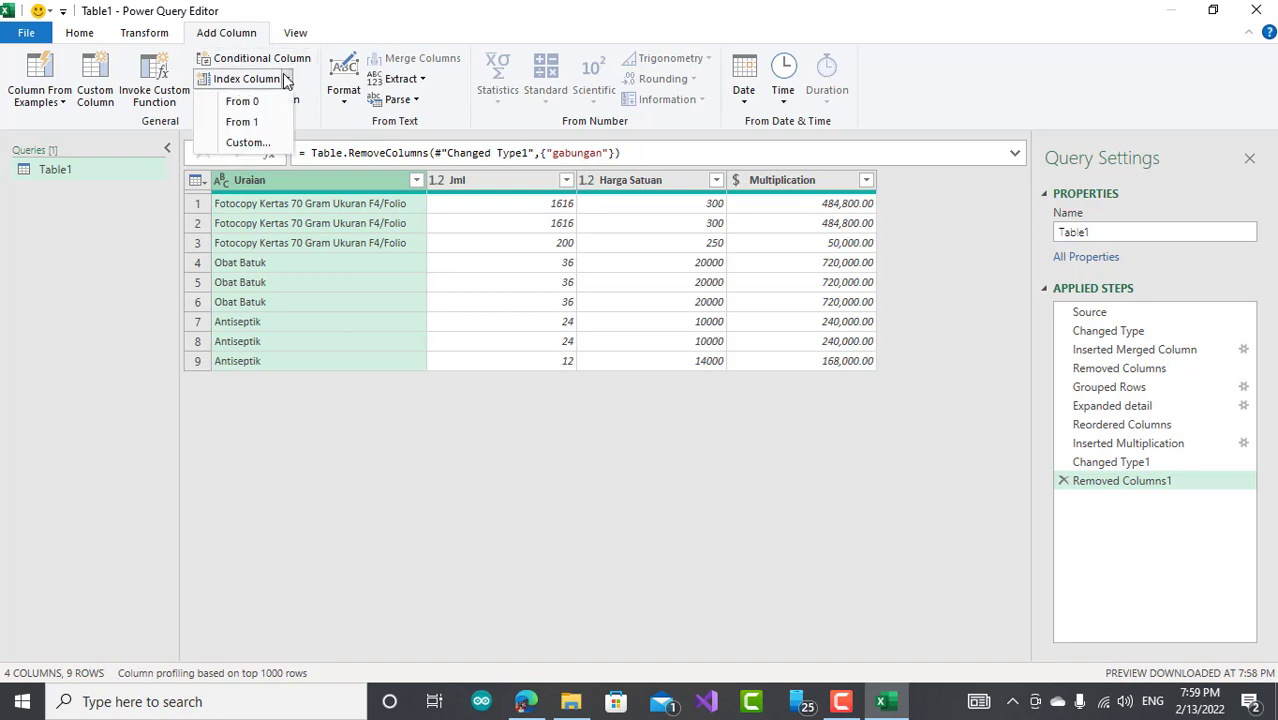
pyautogui.click(264, 120)
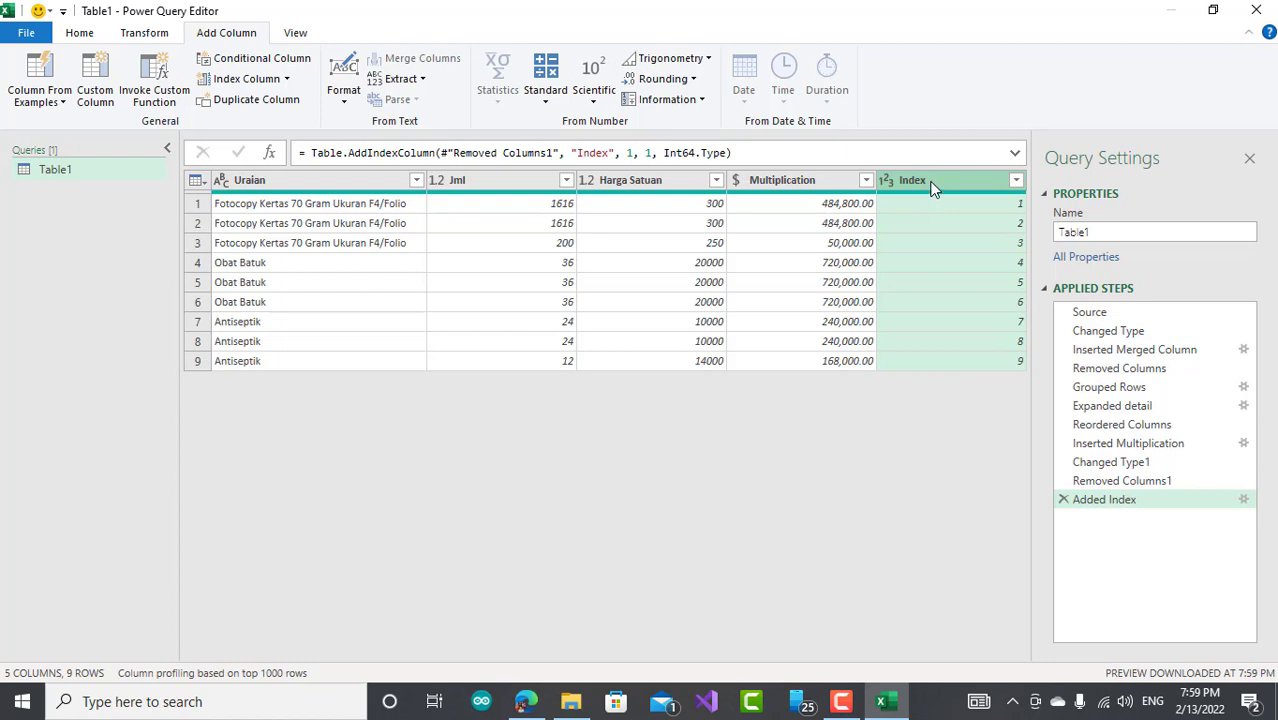
pyautogui.moveTo(930, 190); pyautogui.dragTo(270, 193)
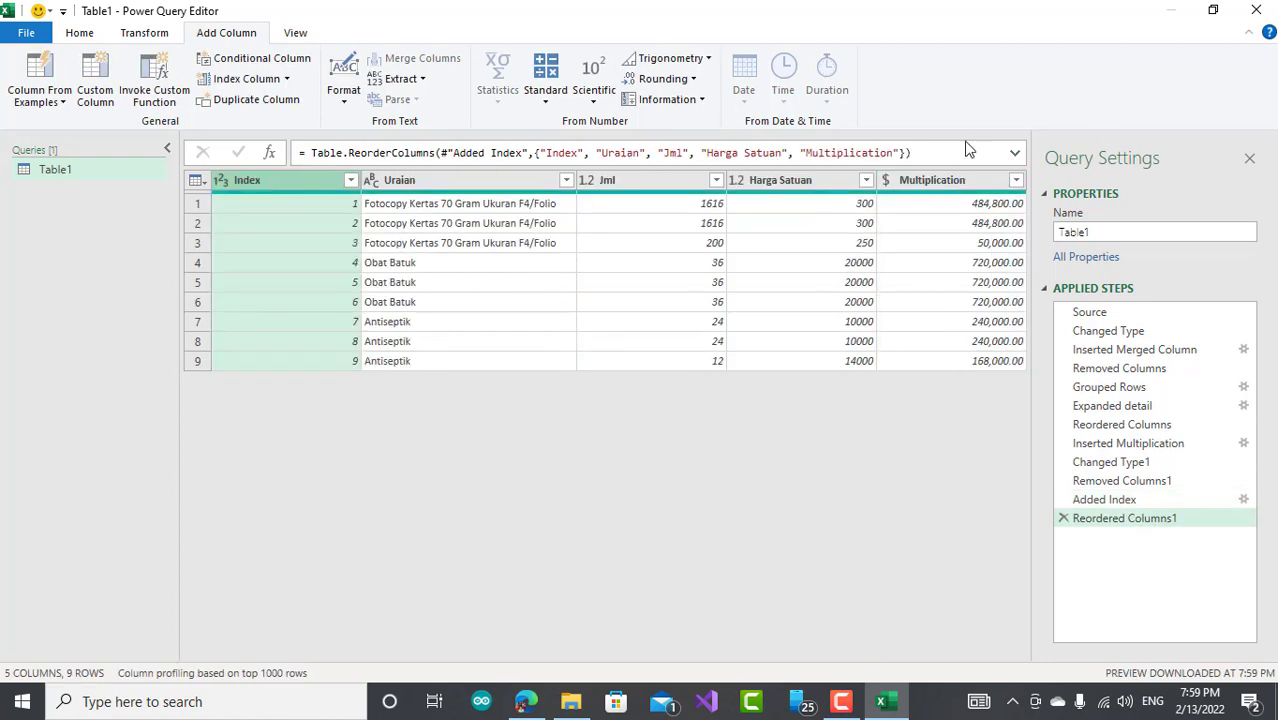
# - Close & Load the query as a table at G17 on the existing Copian sheet, then close the Queries & Connections pane
pyautogui.click(97, 38)
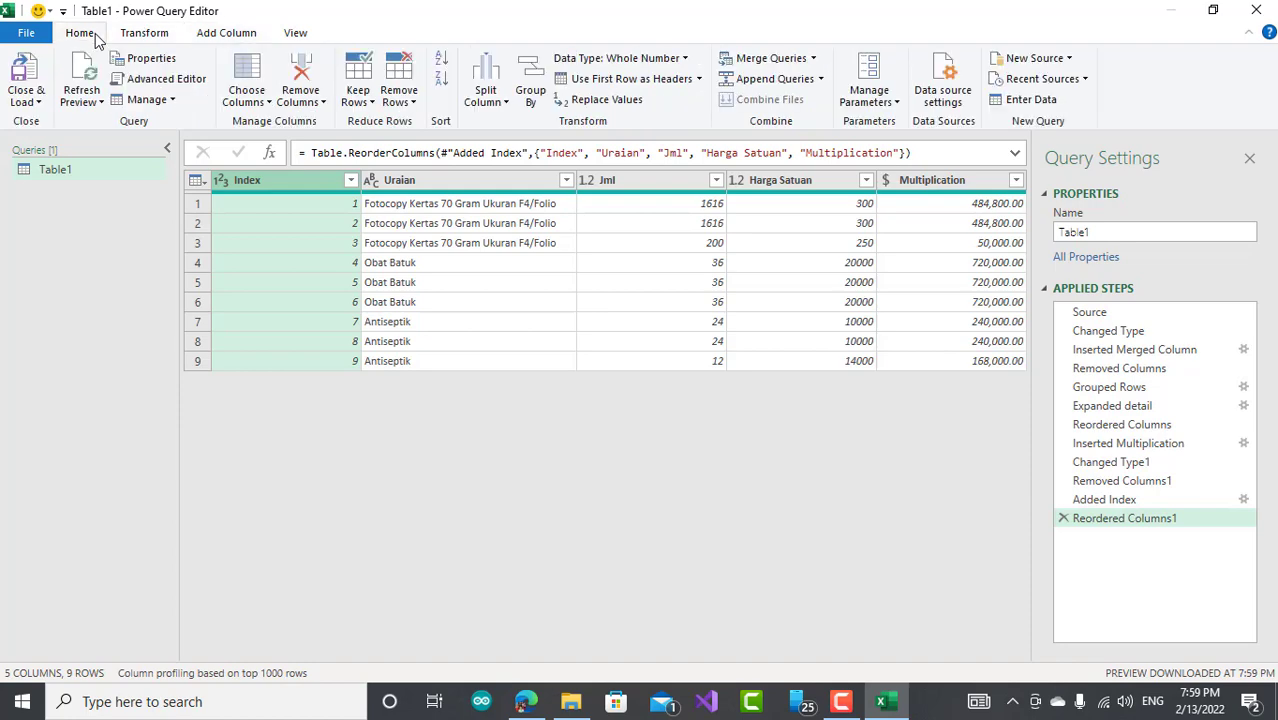
pyautogui.click(26, 100)
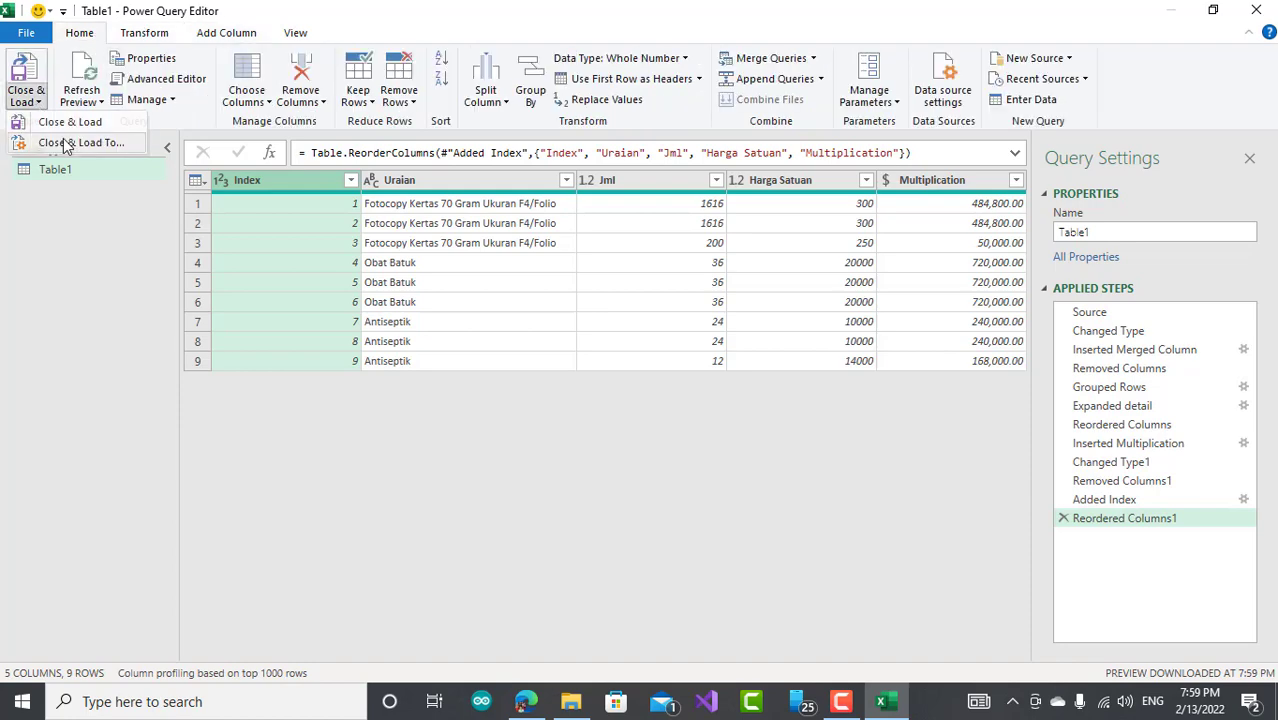
pyautogui.click(63, 142)
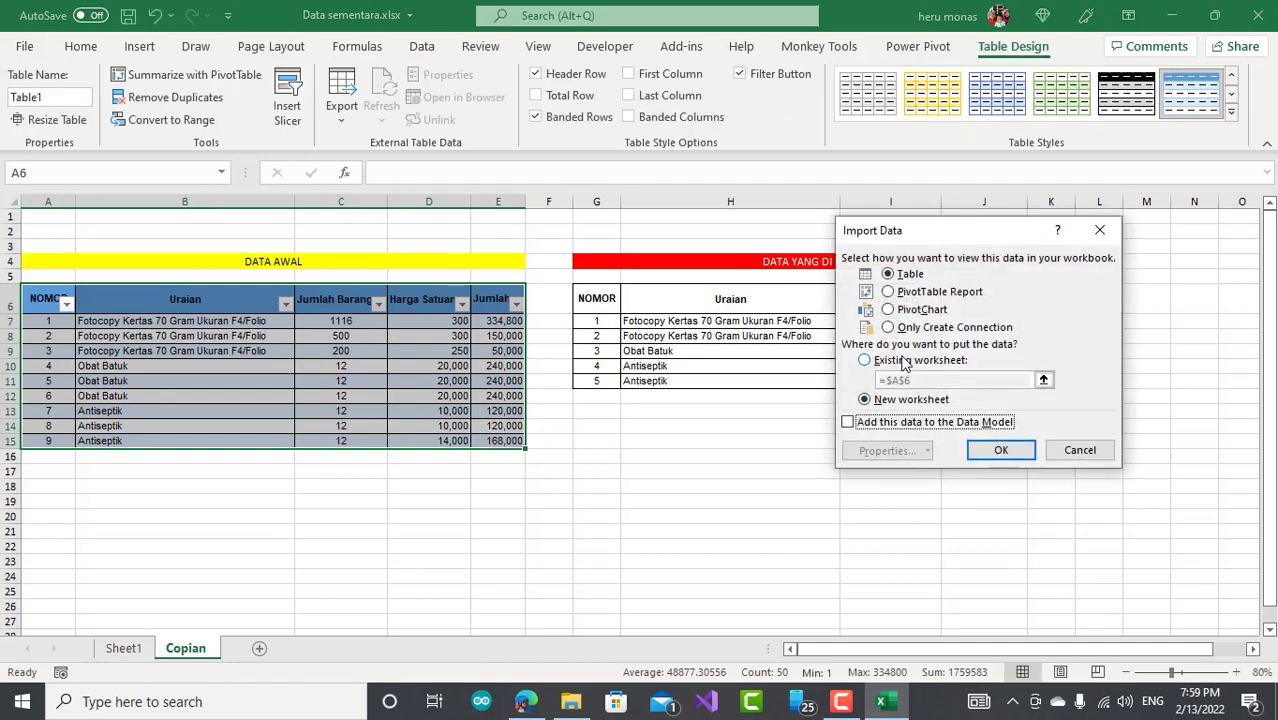
pyautogui.click(903, 364)
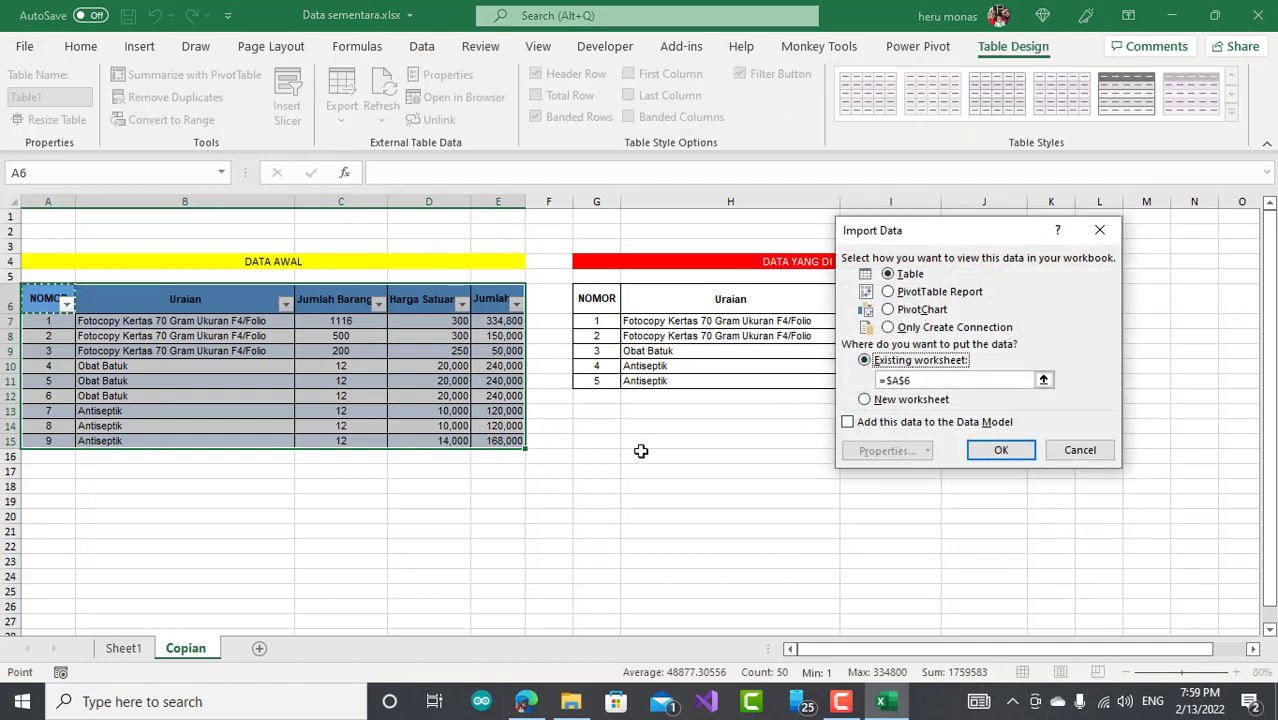
pyautogui.click(606, 469)
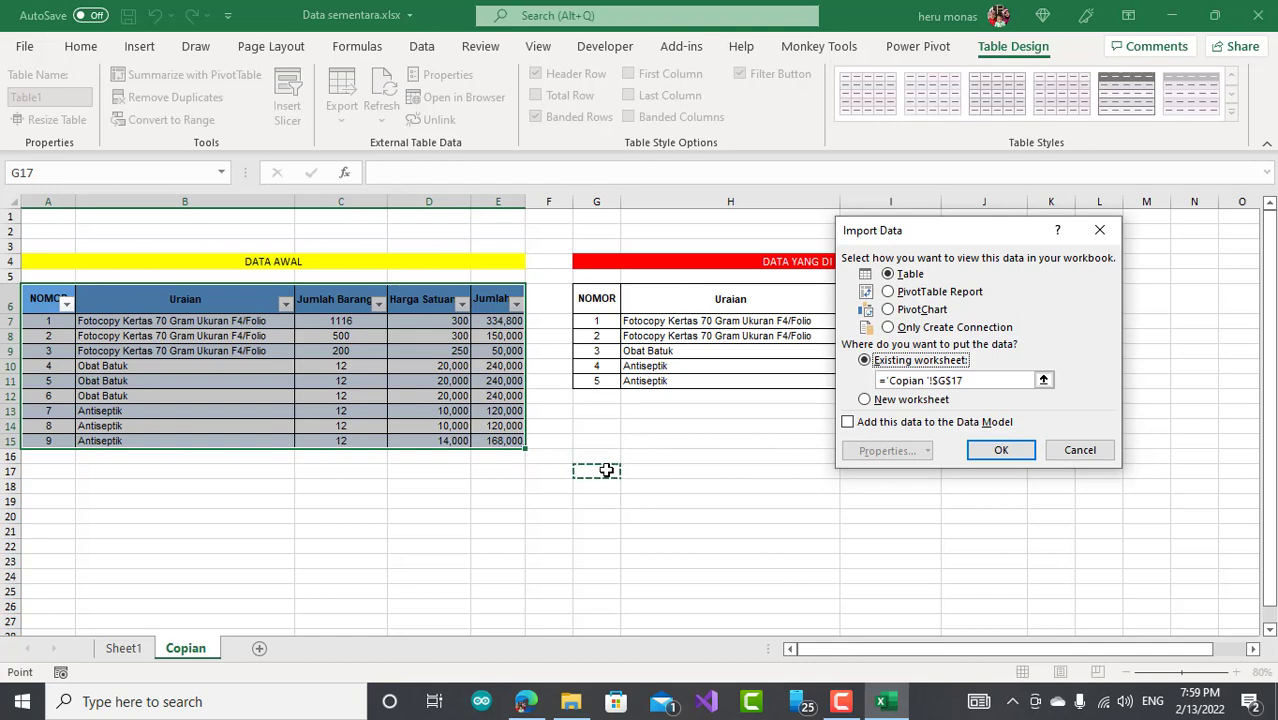
pyautogui.click(1000, 450)
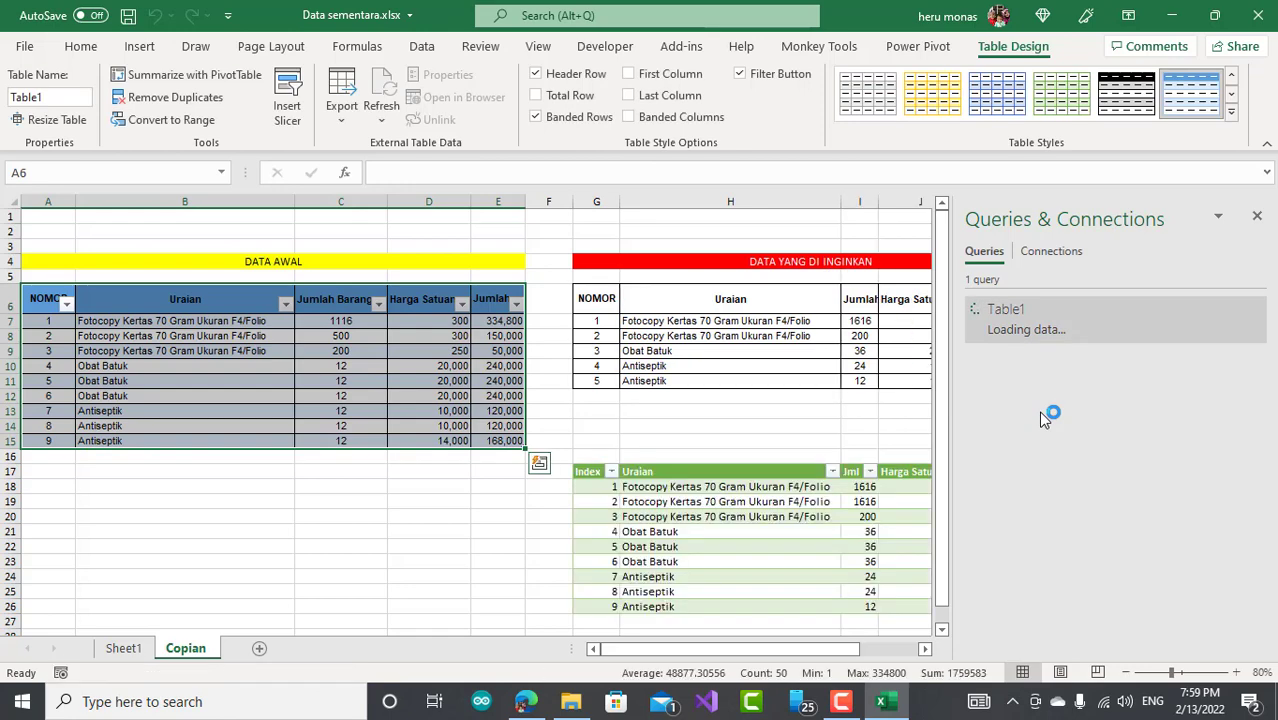
pyautogui.click(1257, 216)
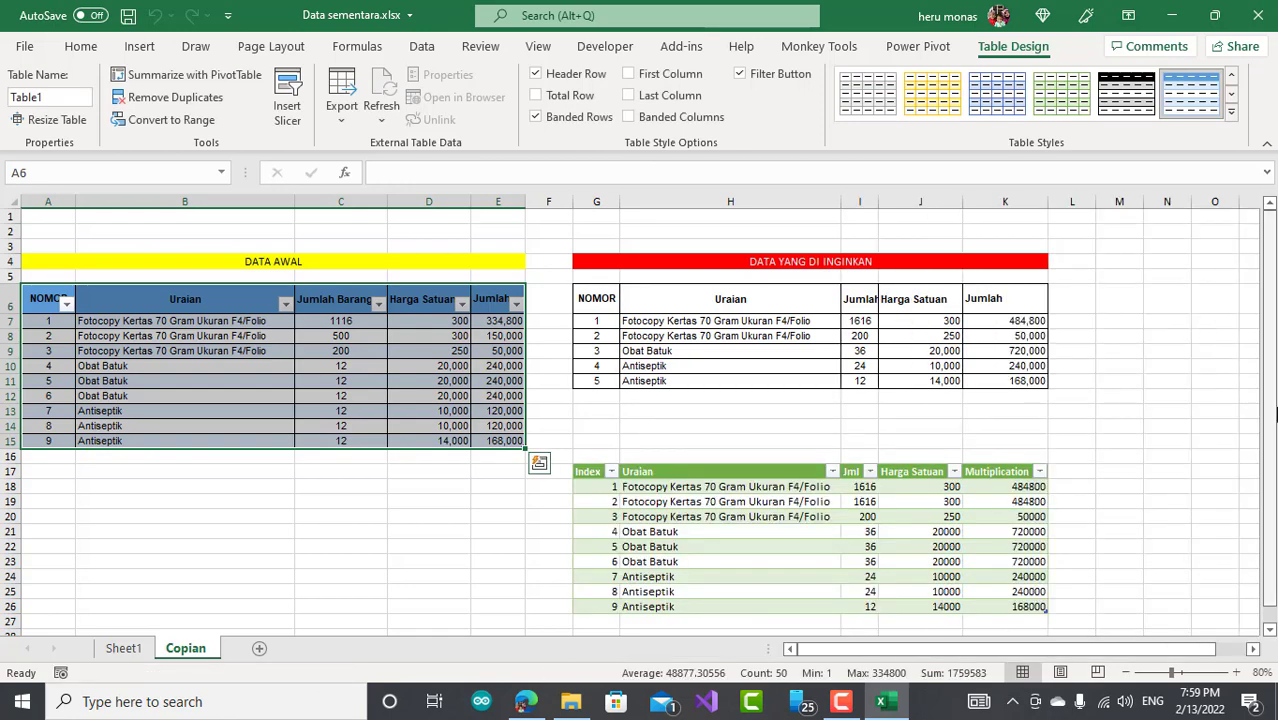
pyautogui.moveTo(1275, 413); pyautogui.dragTo(1275, 424)
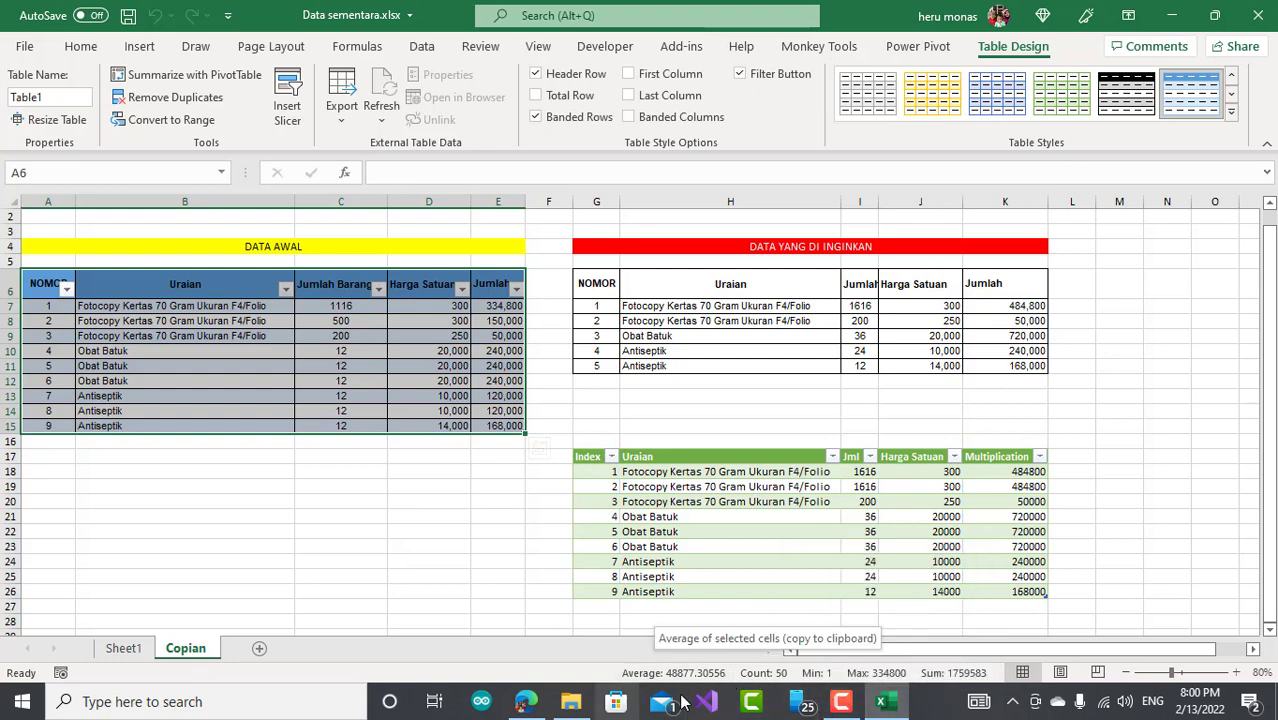
# - Open the Table1 query for editing from Data > Queries & Connections
pyautogui.click(681, 553)
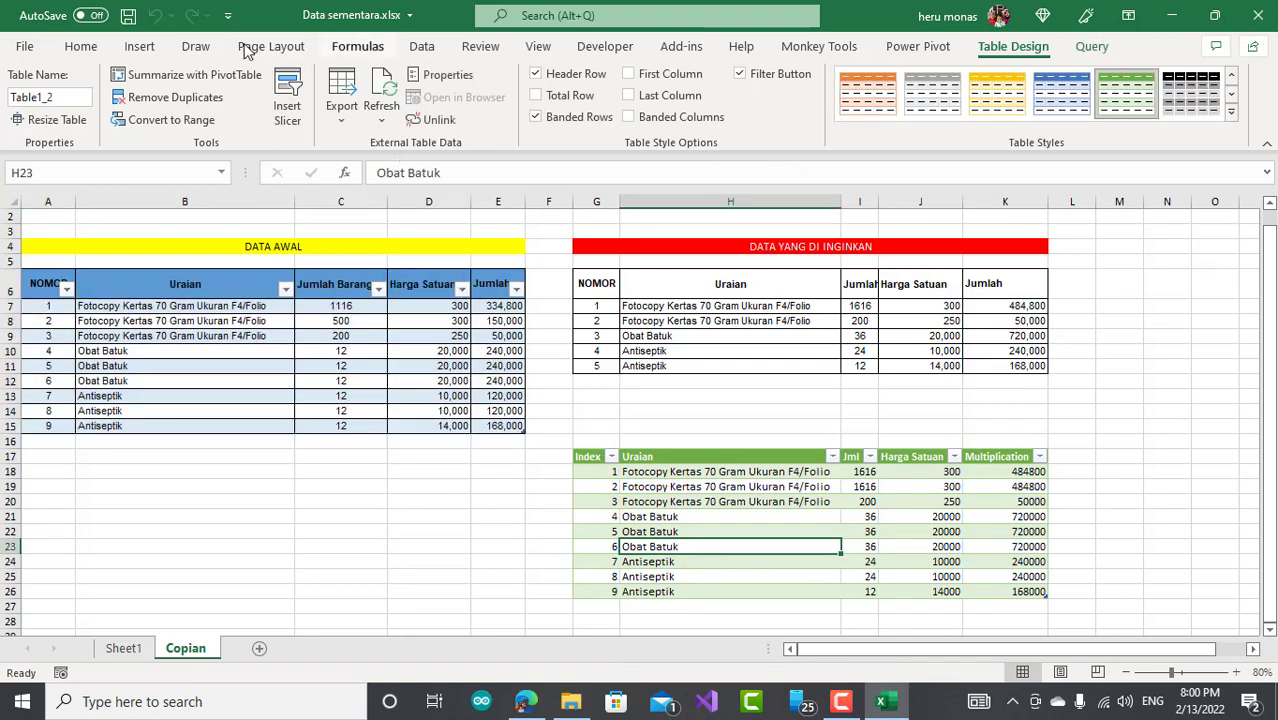
pyautogui.click(421, 47)
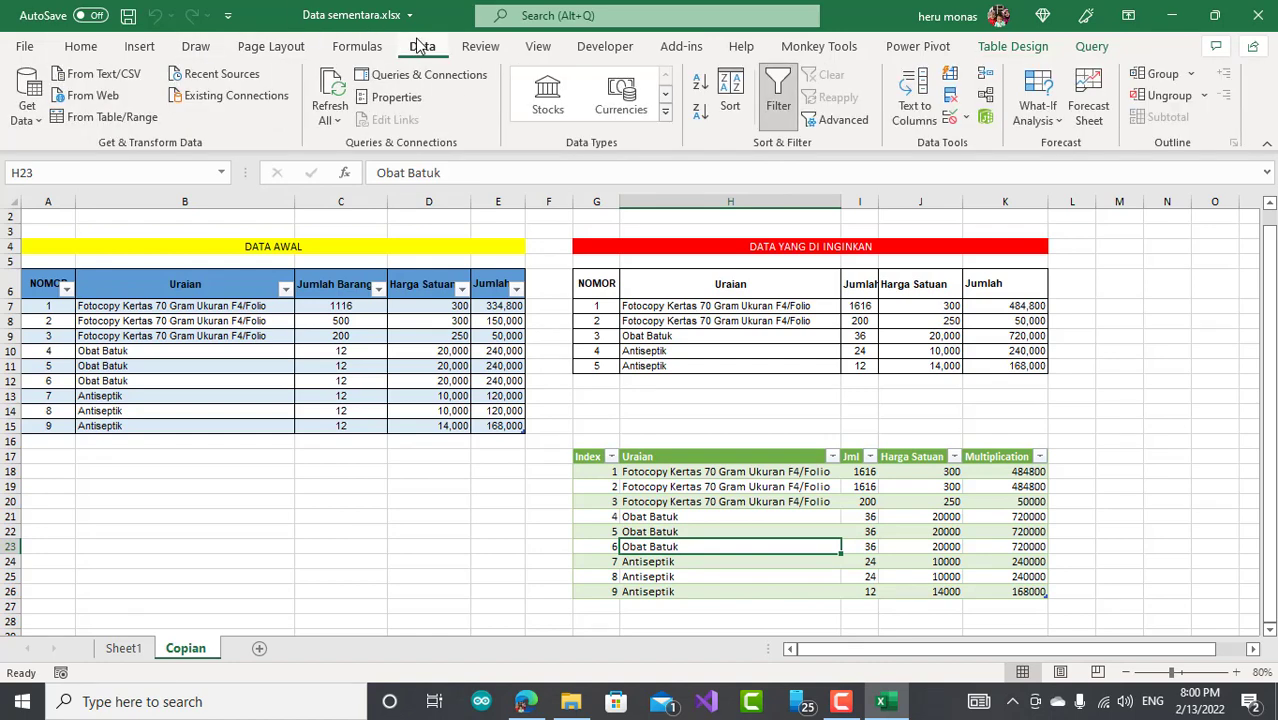
pyautogui.click(459, 78)
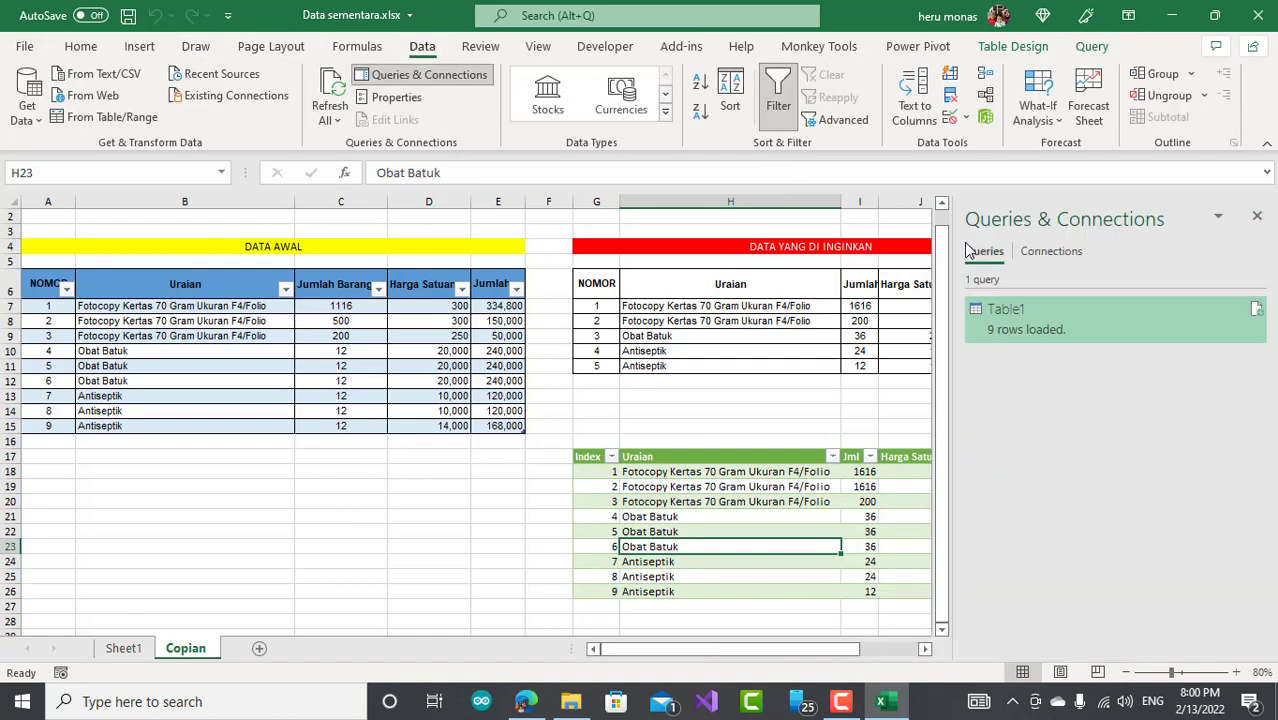
pyautogui.rightClick(1040, 330)
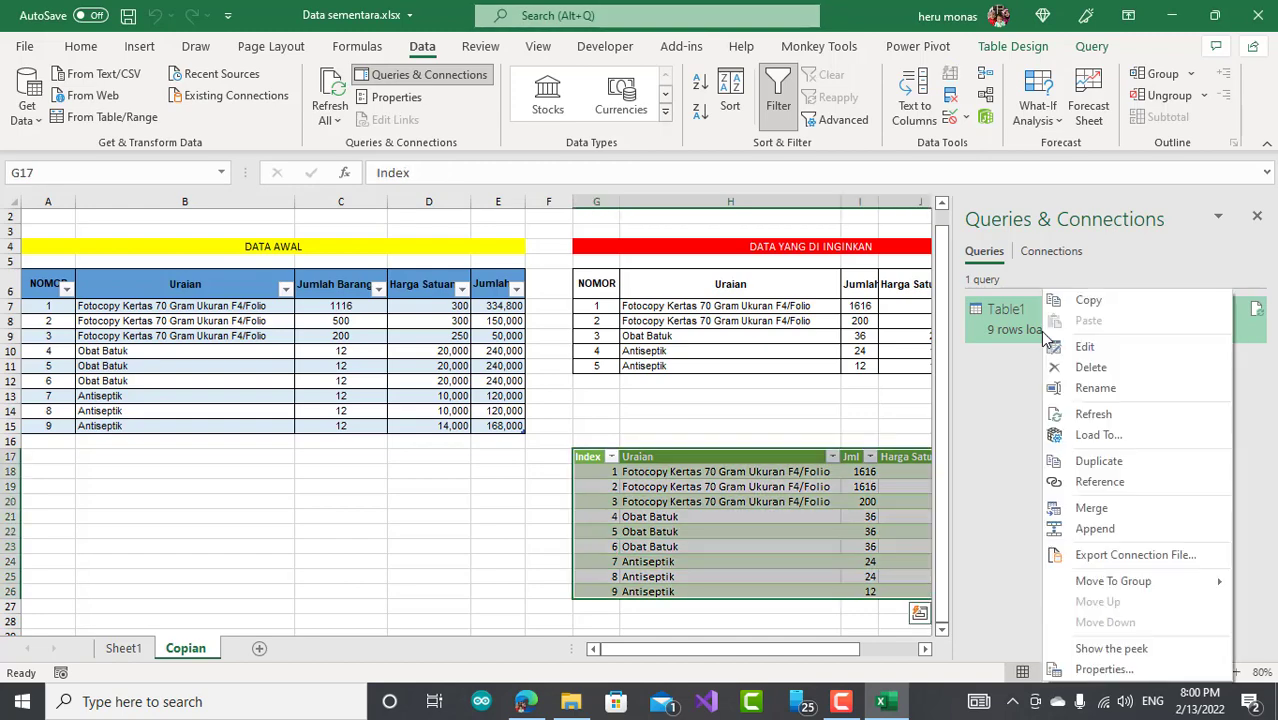
pyautogui.click(1072, 348)
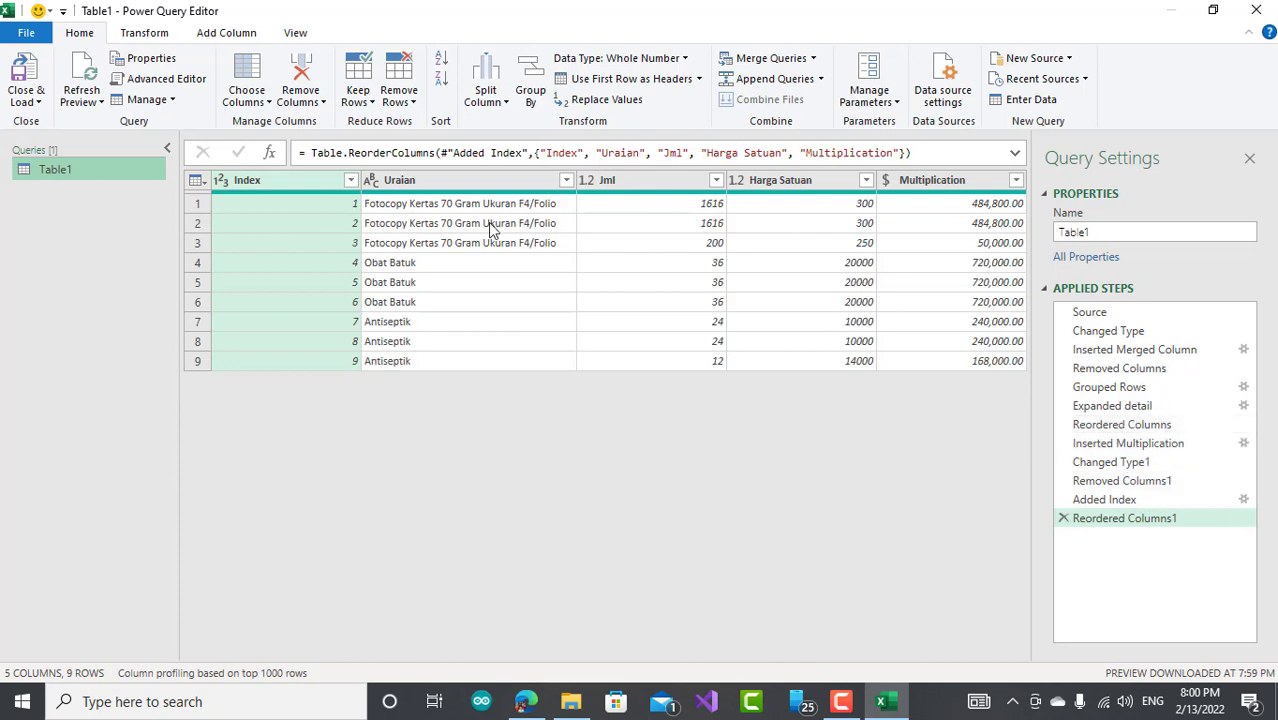
# - Step through the applied steps to preview the Expanded detail step's nine rows with repeated items
pyautogui.click(1108, 331)
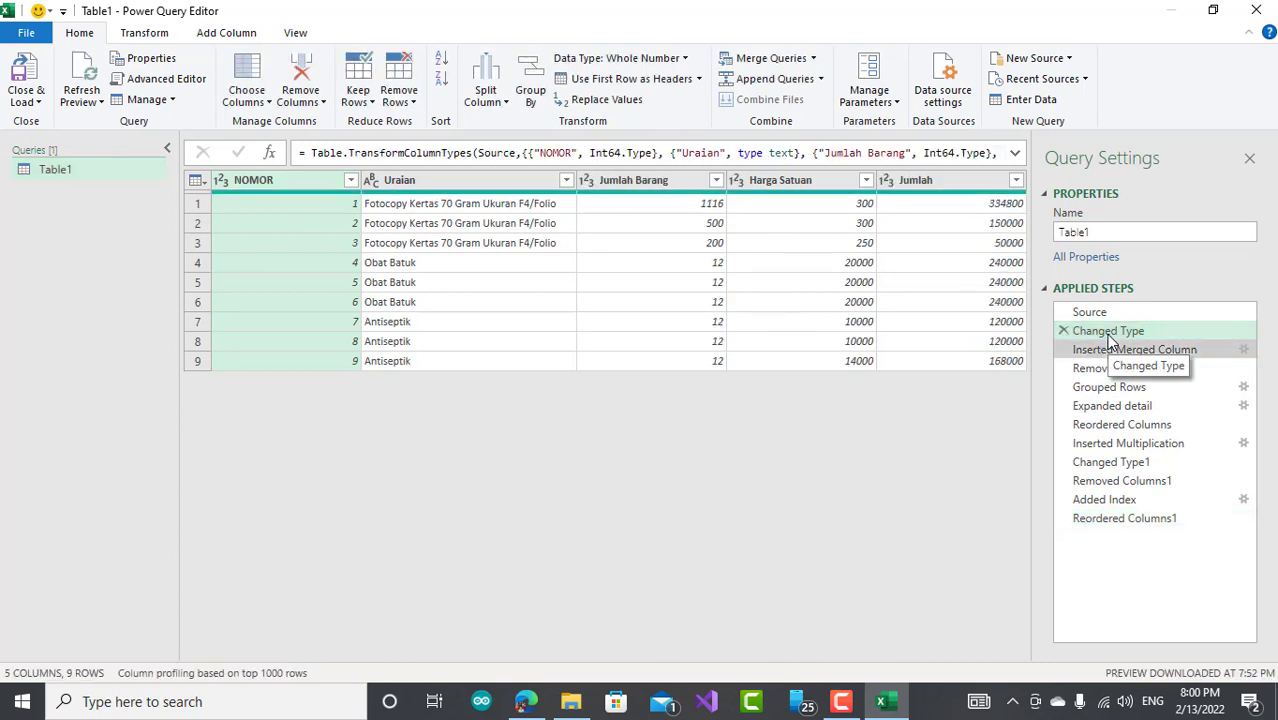
pyautogui.click(1110, 358)
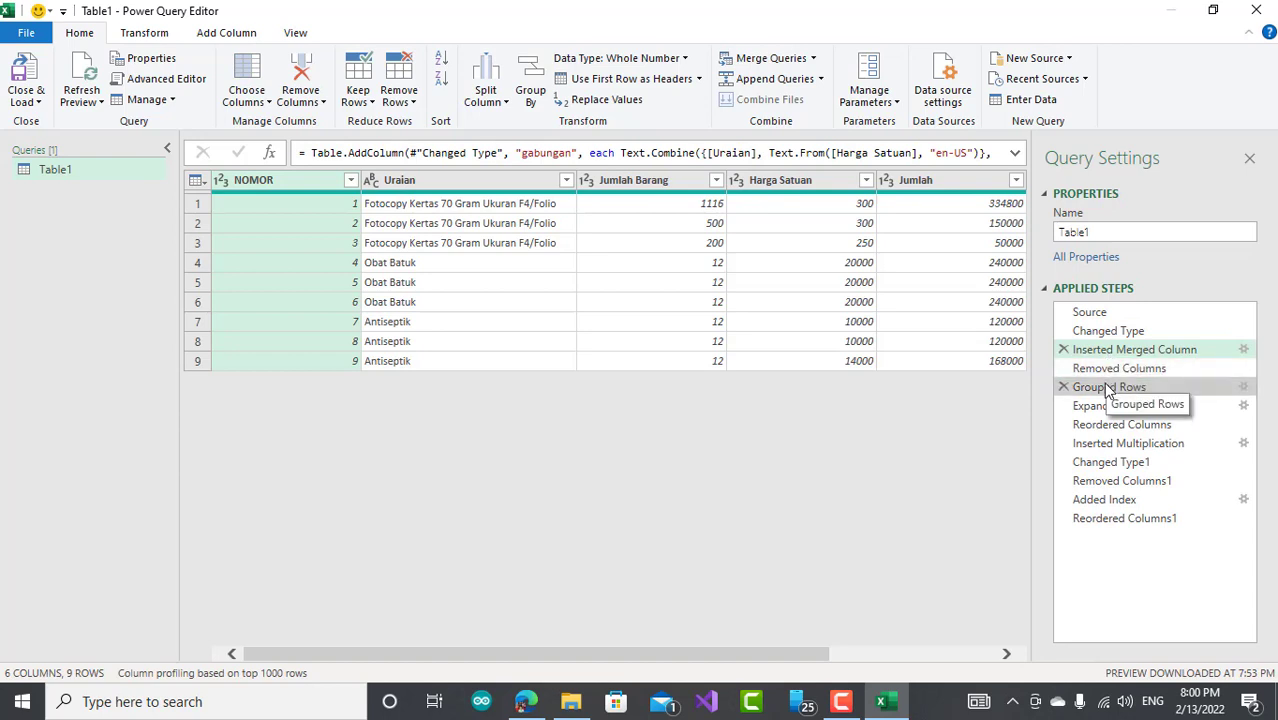
pyautogui.click(1108, 388)
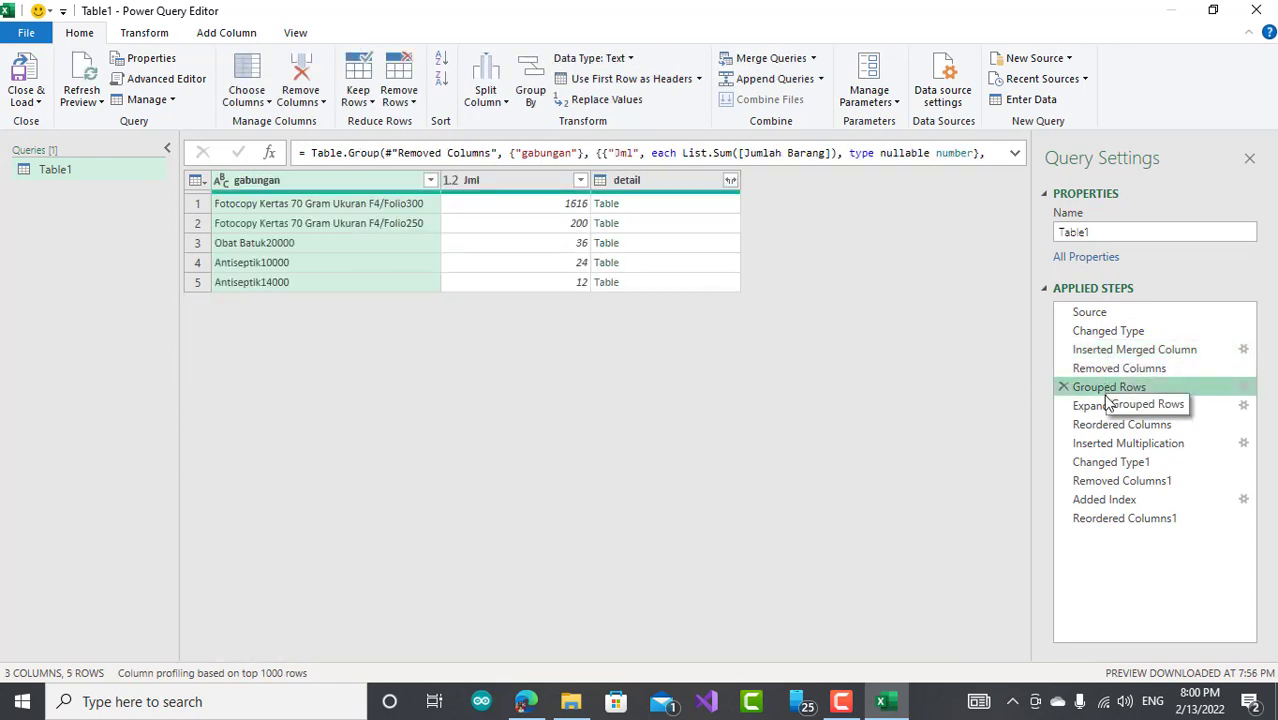
pyautogui.click(1108, 408)
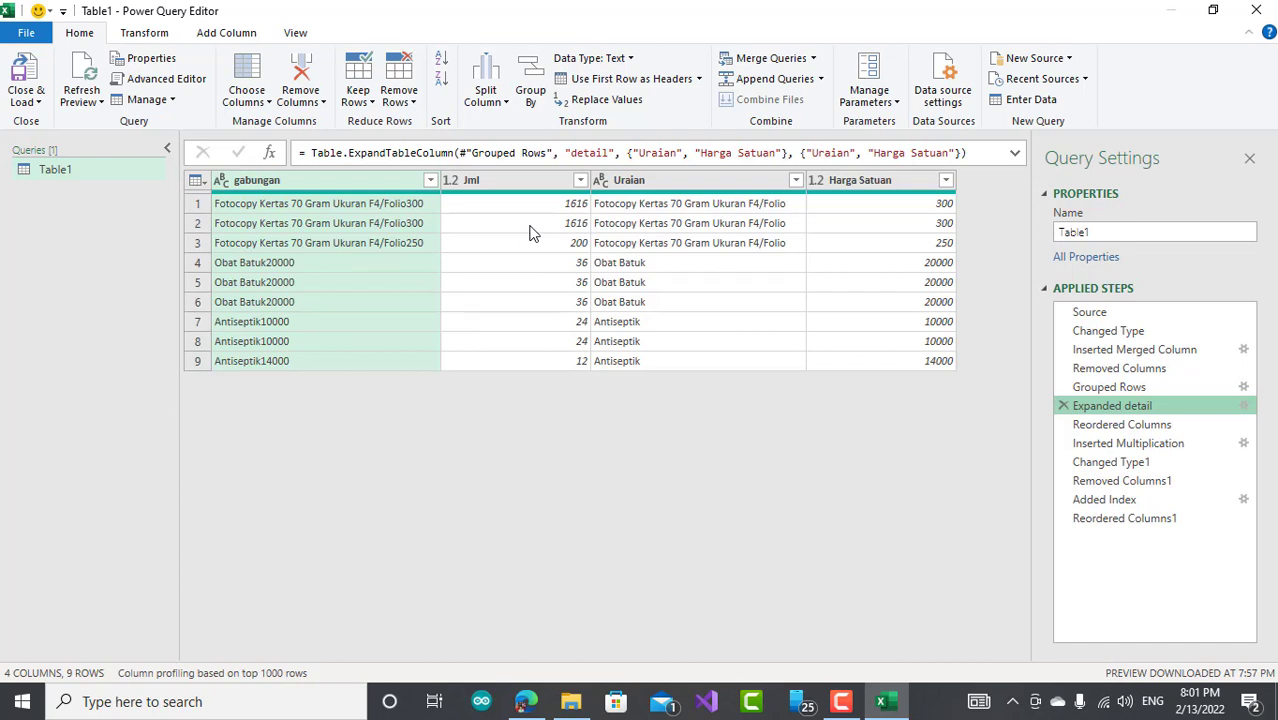
# - Insert a Remove Duplicates step on the gabungan column after Expanded detail, leaving five rows
pyautogui.rightClick(339, 189)
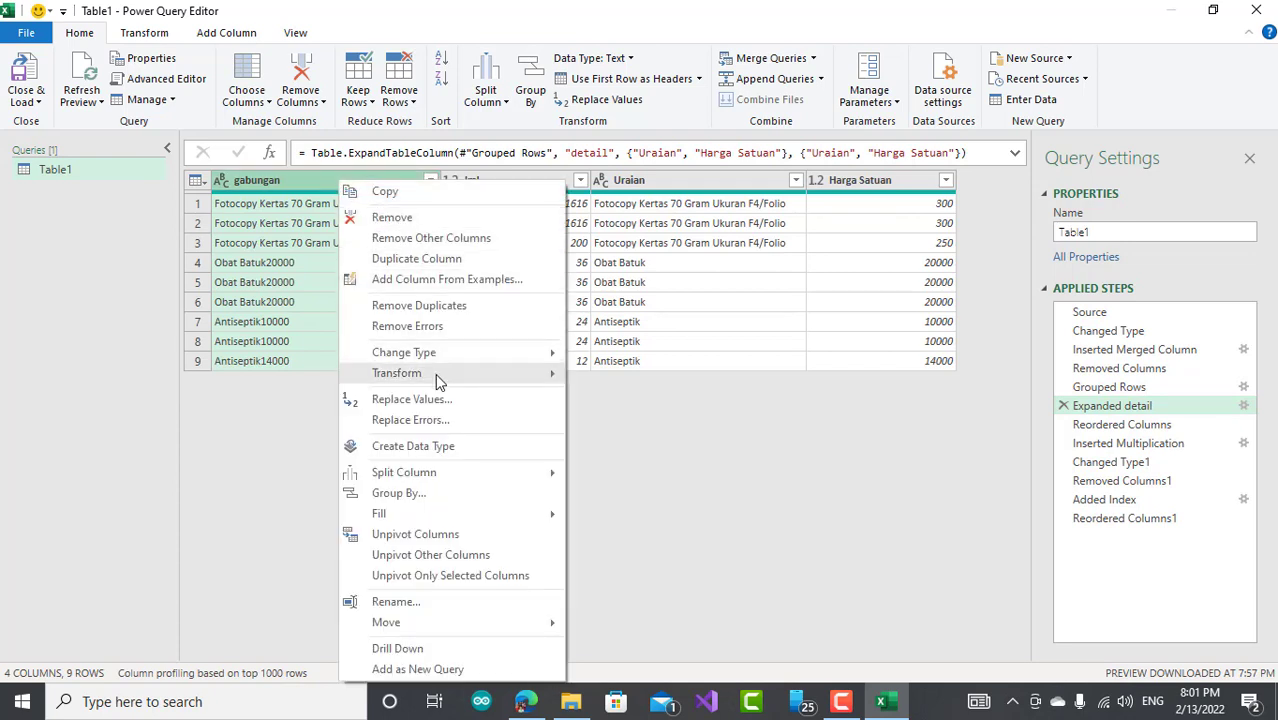
pyautogui.moveTo(397, 373)
pyautogui.click(449, 305)
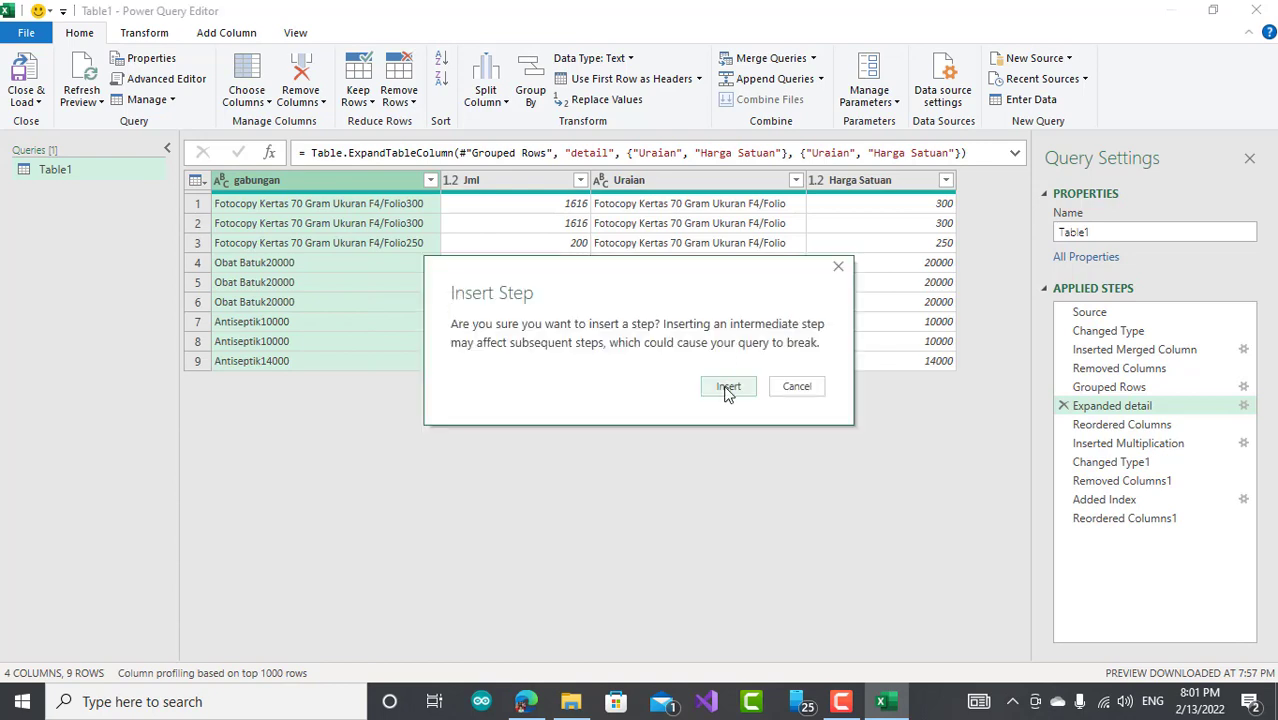
pyautogui.click(728, 388)
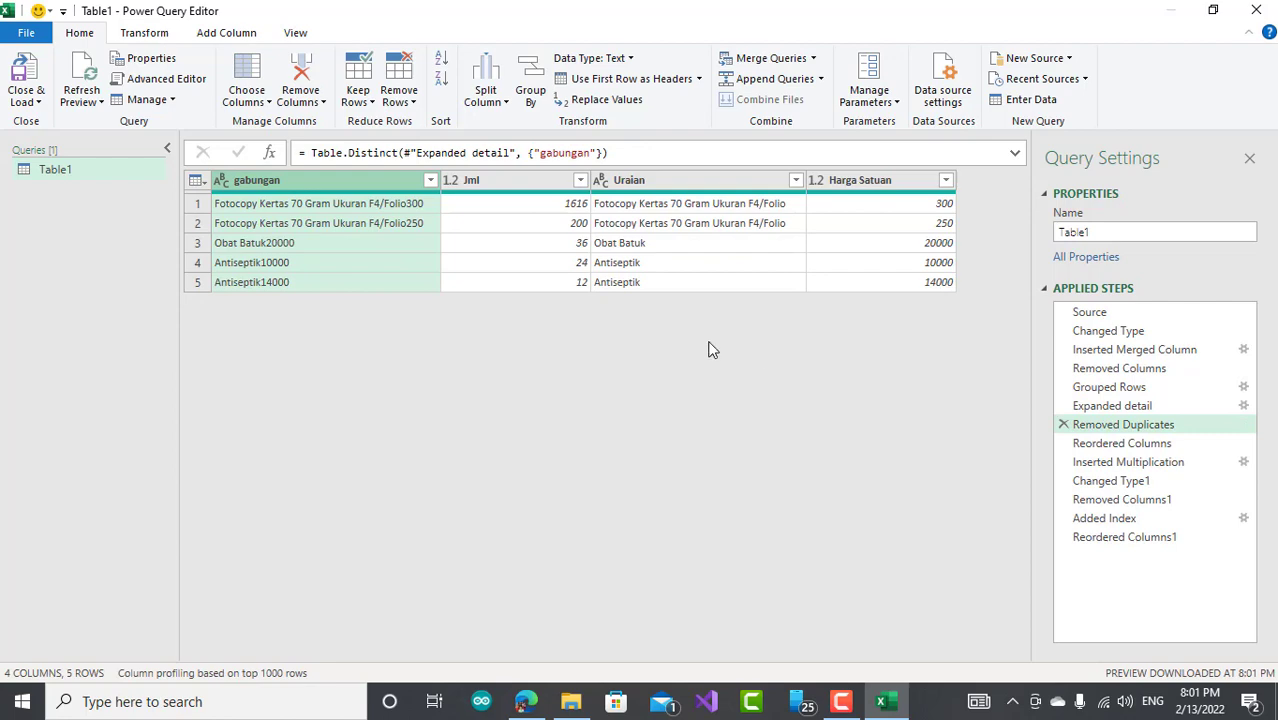
# - Close & Load the query into G17:K22 and close the Queries & Connections pane
pyautogui.click(38, 78)
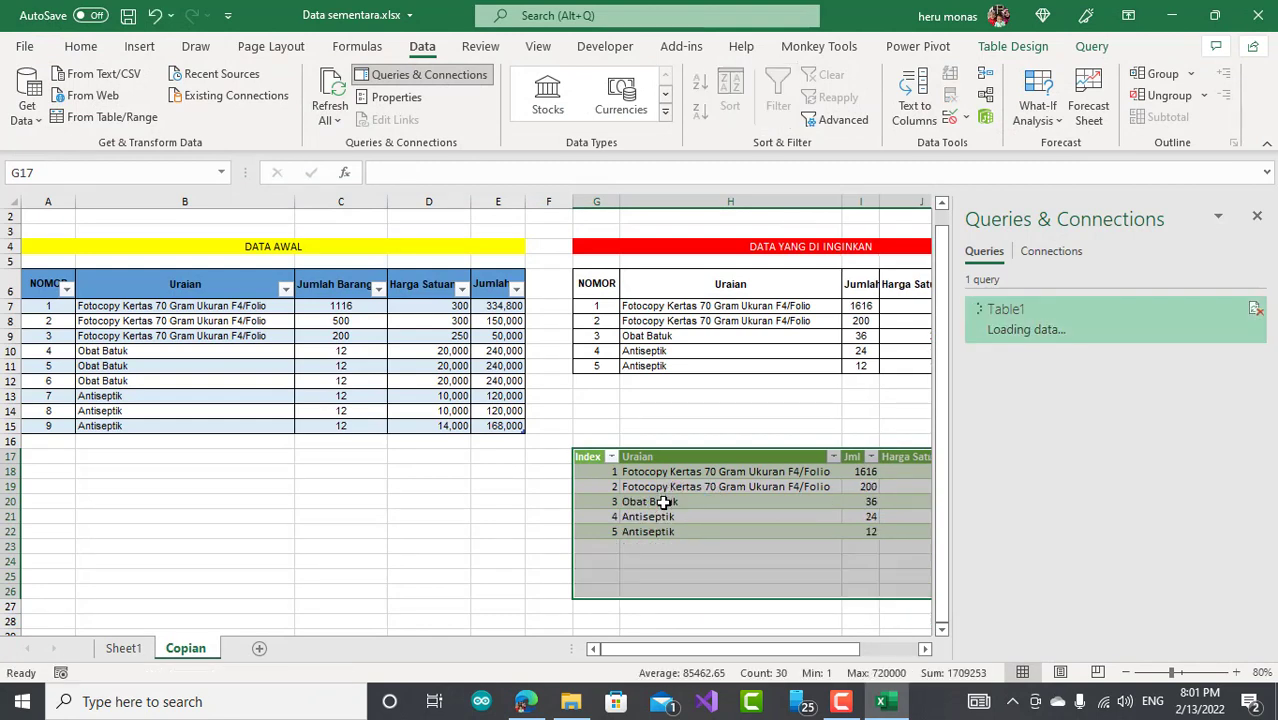
pyautogui.click(658, 574)
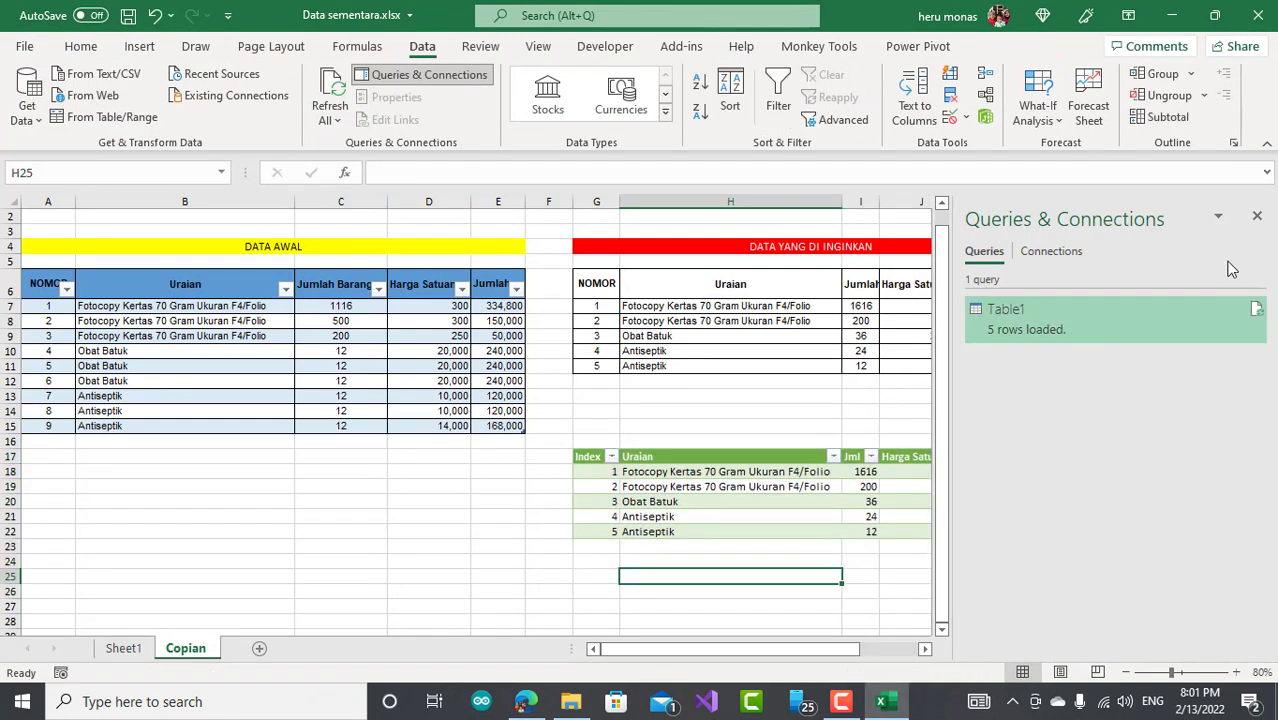
pyautogui.click(1257, 216)
pyautogui.click(1114, 440)
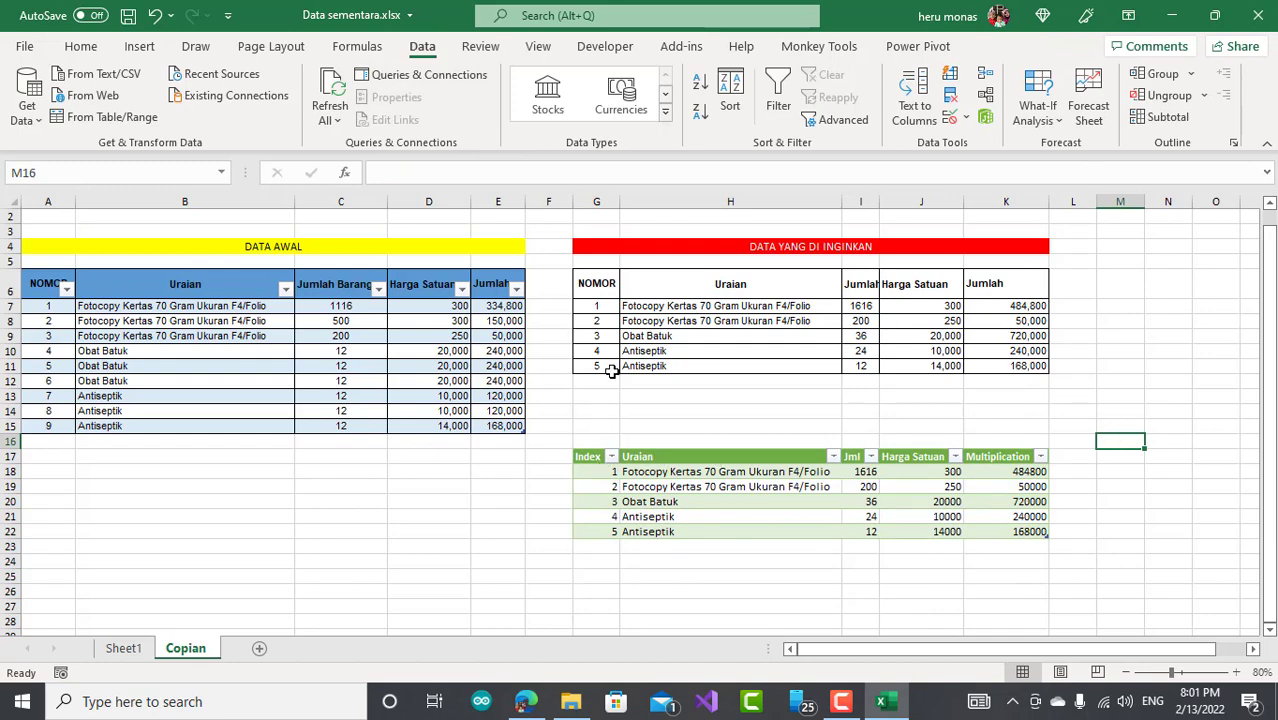
# - Extend the DATA AWAL table with a new empty row 16 from the last Jumlah cell
pyautogui.moveTo(608, 311); pyautogui.dragTo(598, 366)
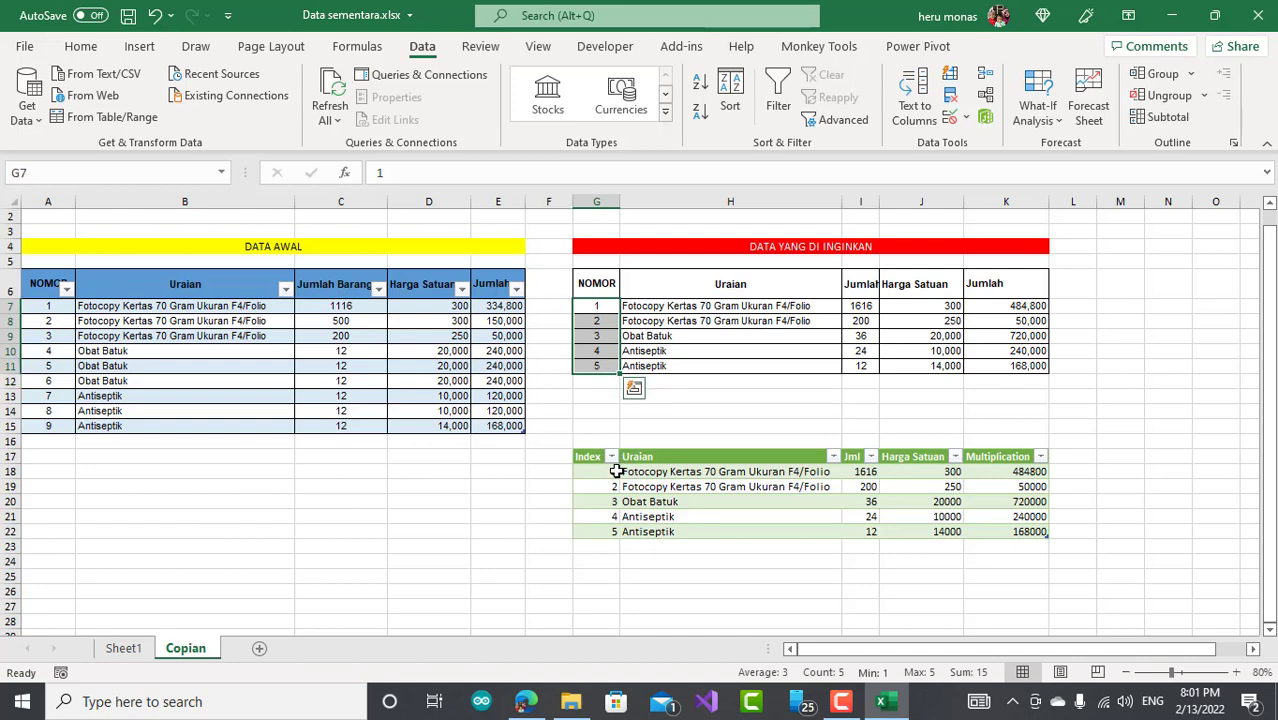
pyautogui.click(663, 336)
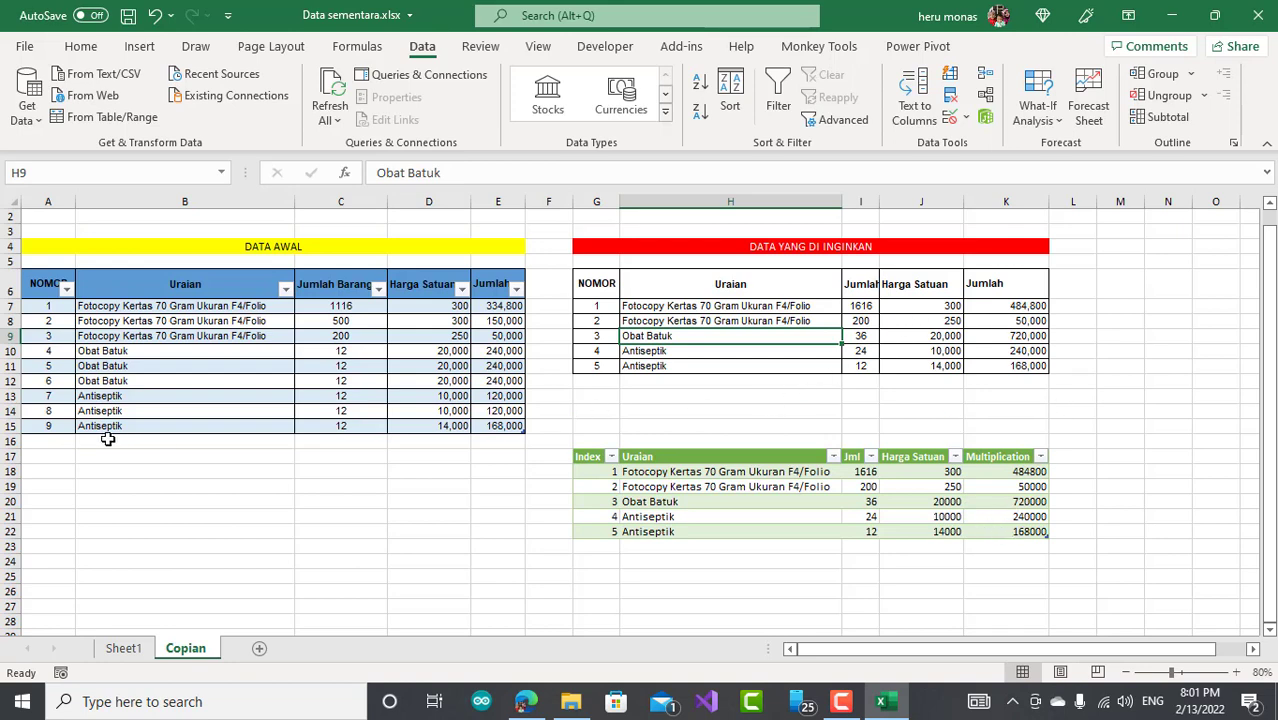
pyautogui.click(503, 428)
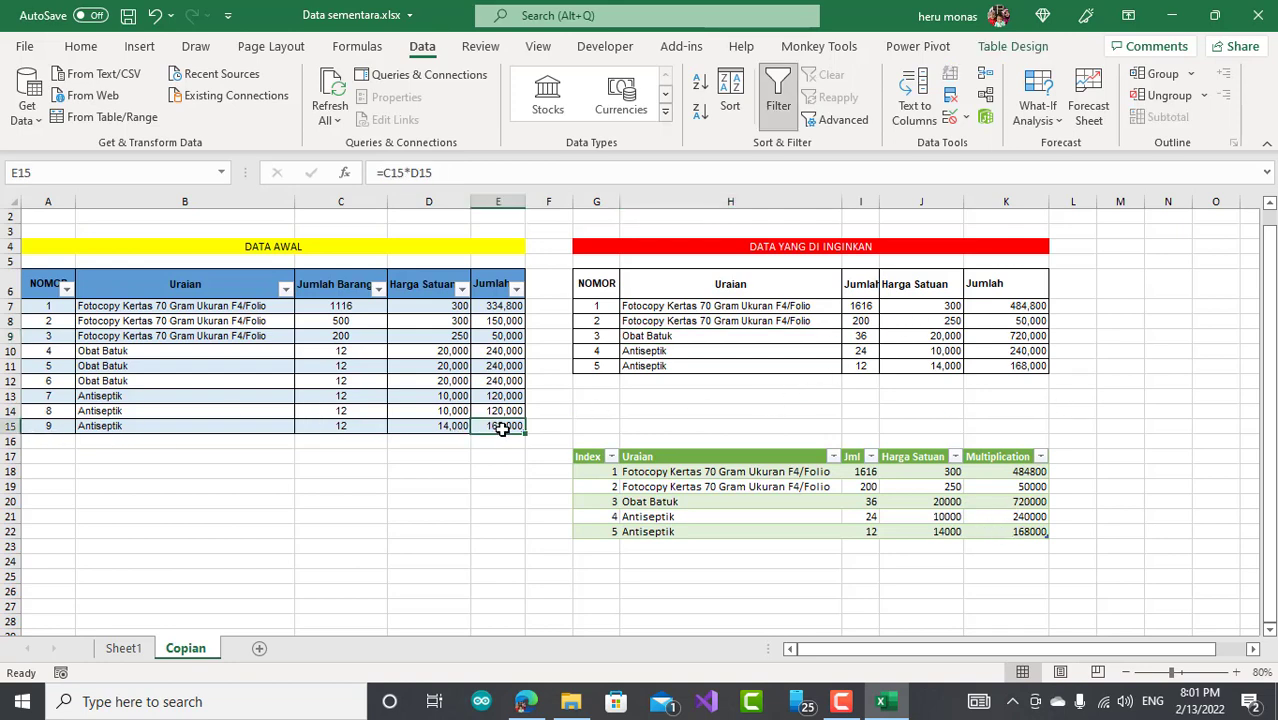
pyautogui.press('Tab')
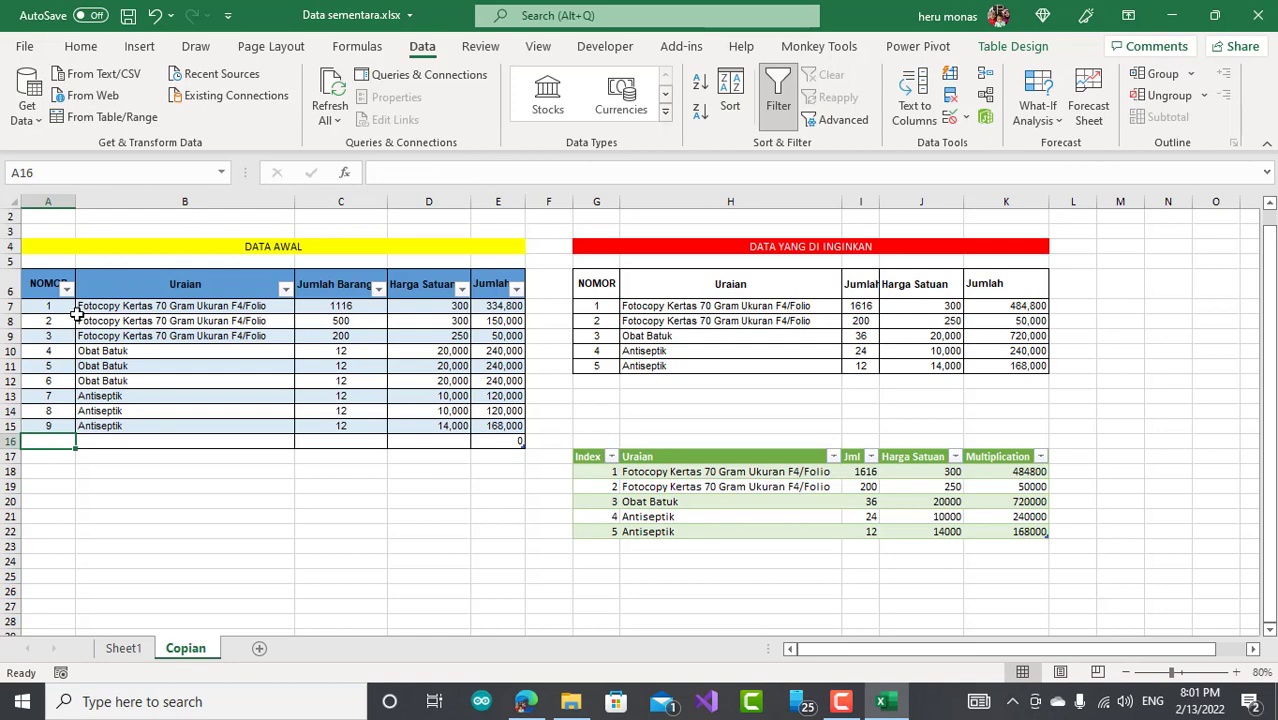
# - Copy the Fotocopy Kertas 70 Gram Ukuran F4/Folio description and quantity from B7:C7 into B16
pyautogui.moveTo(85, 309); pyautogui.dragTo(406, 309)
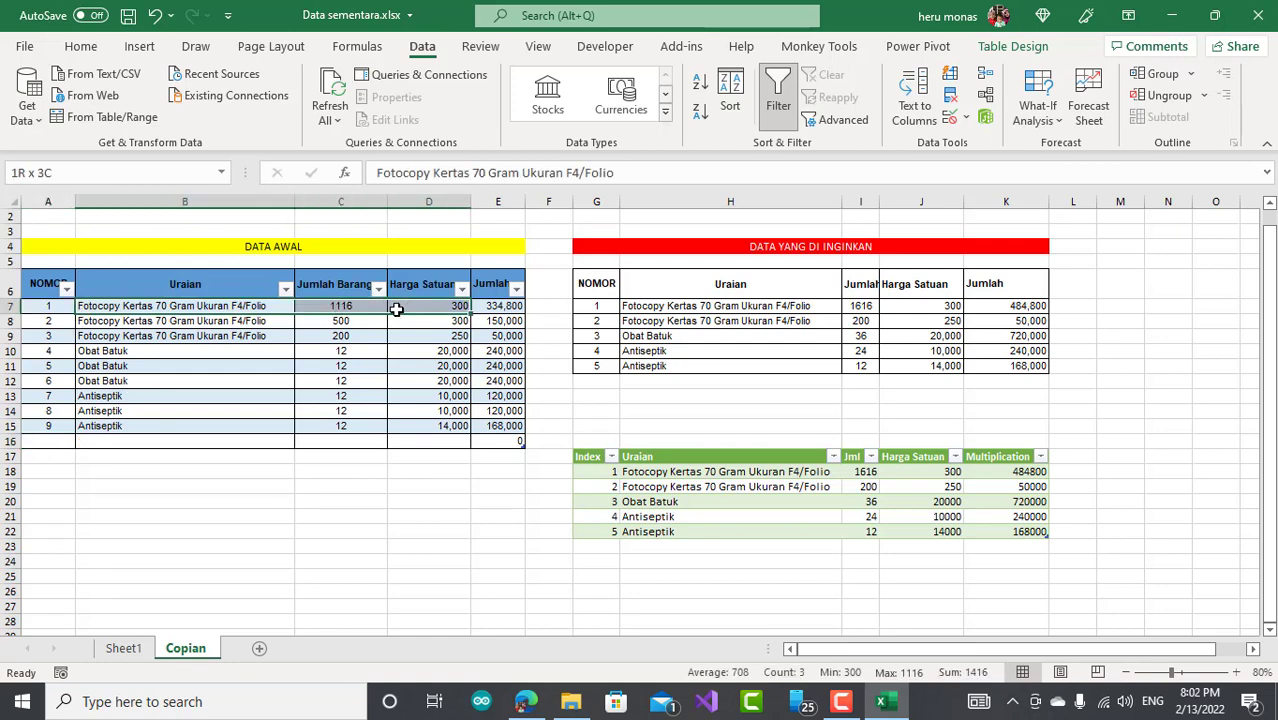
pyautogui.moveTo(406, 309); pyautogui.dragTo(355, 307)
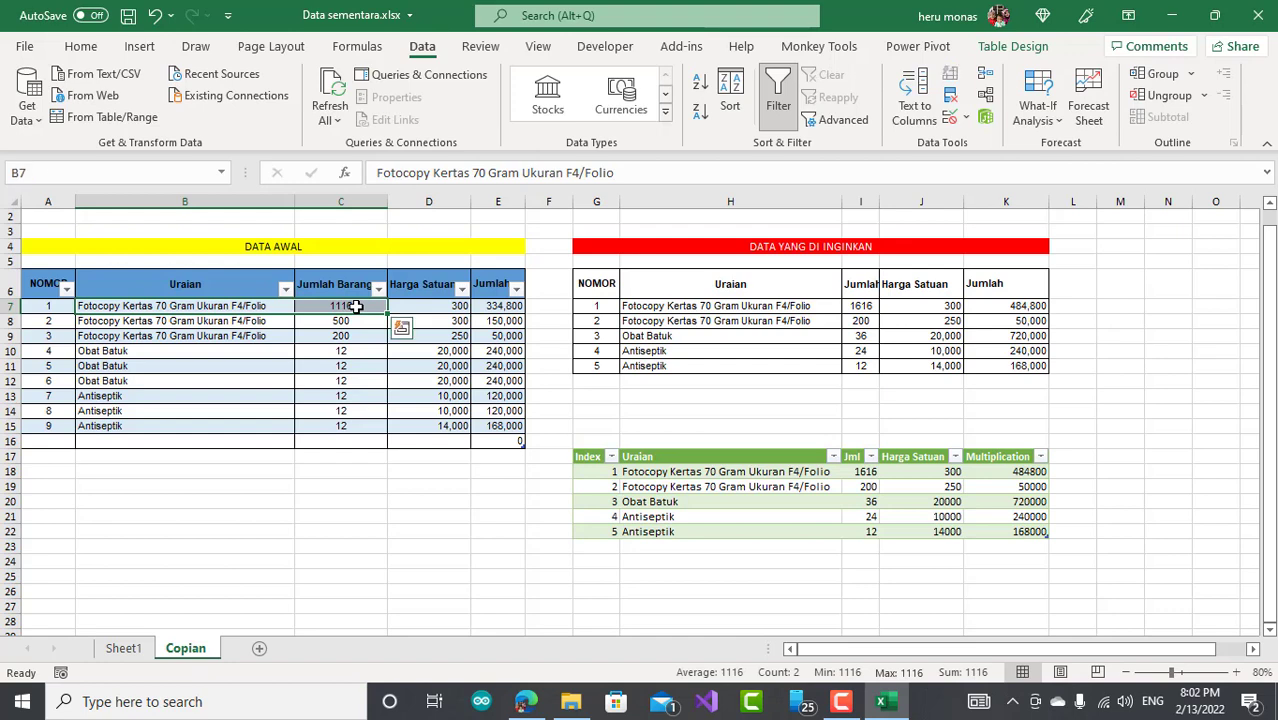
pyautogui.hotkey('ctrl', 'c')
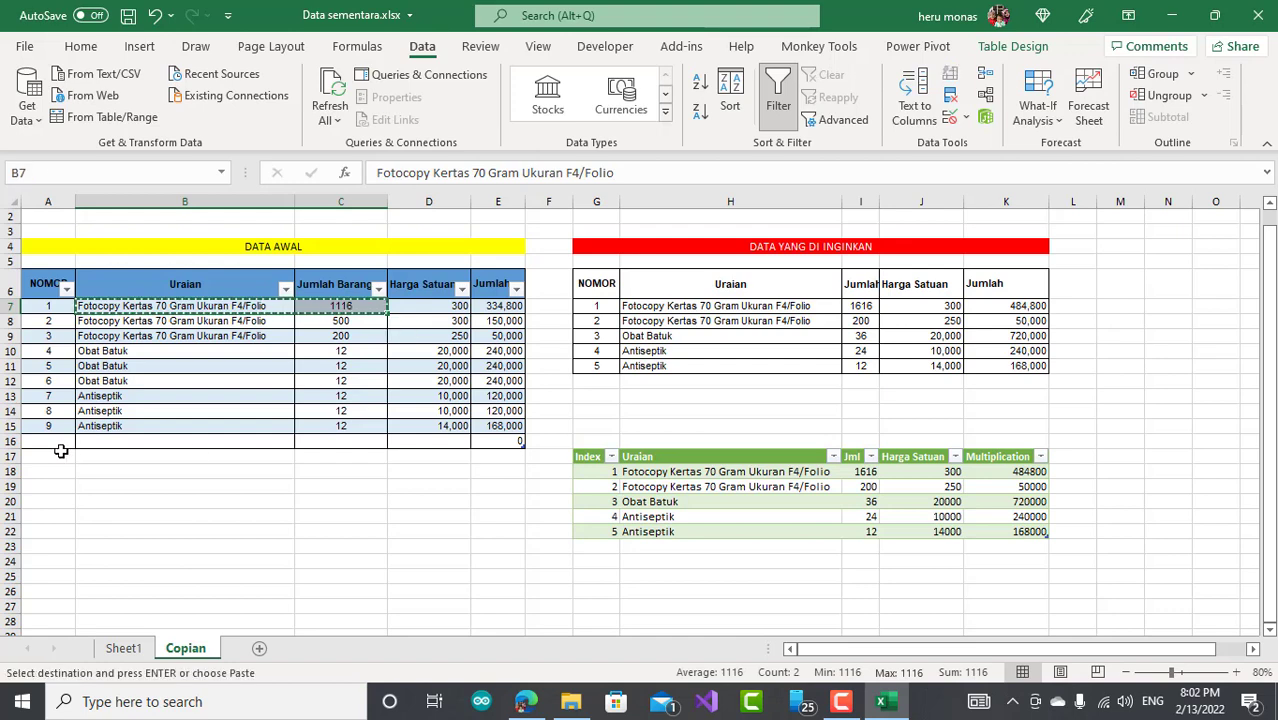
pyautogui.click(93, 440)
pyautogui.rightClick(93, 440)
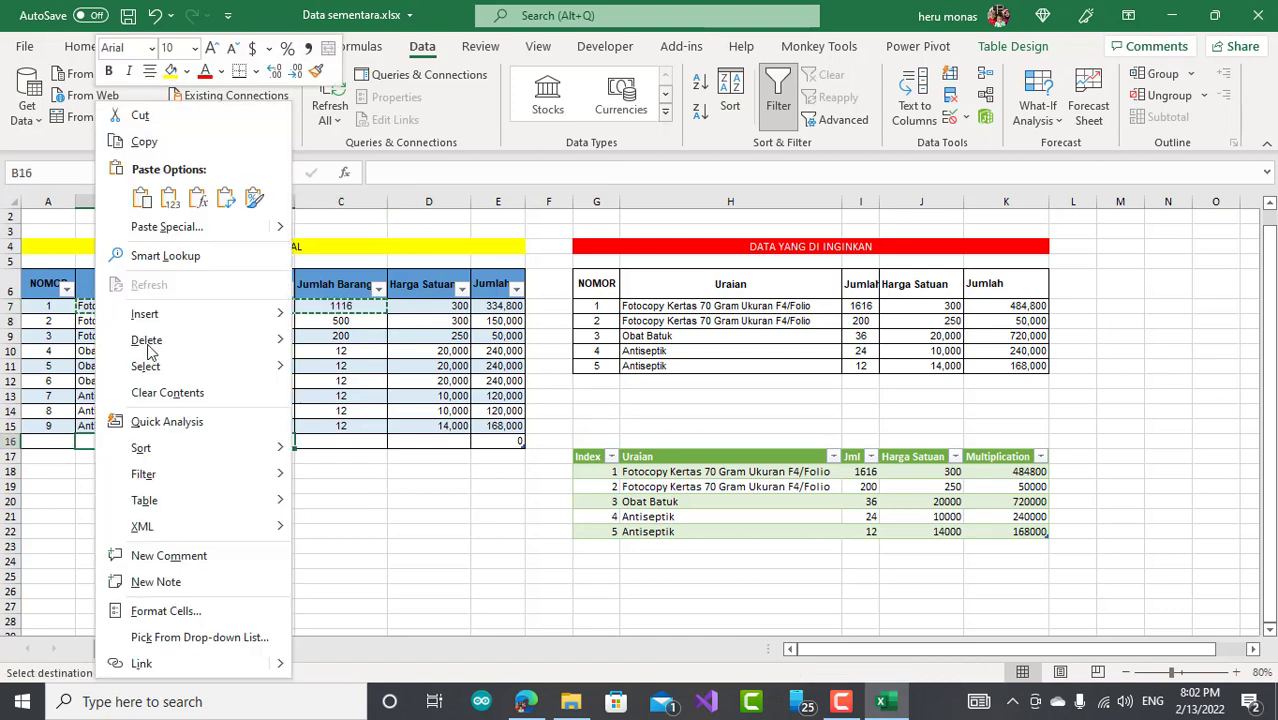
pyautogui.click(171, 205)
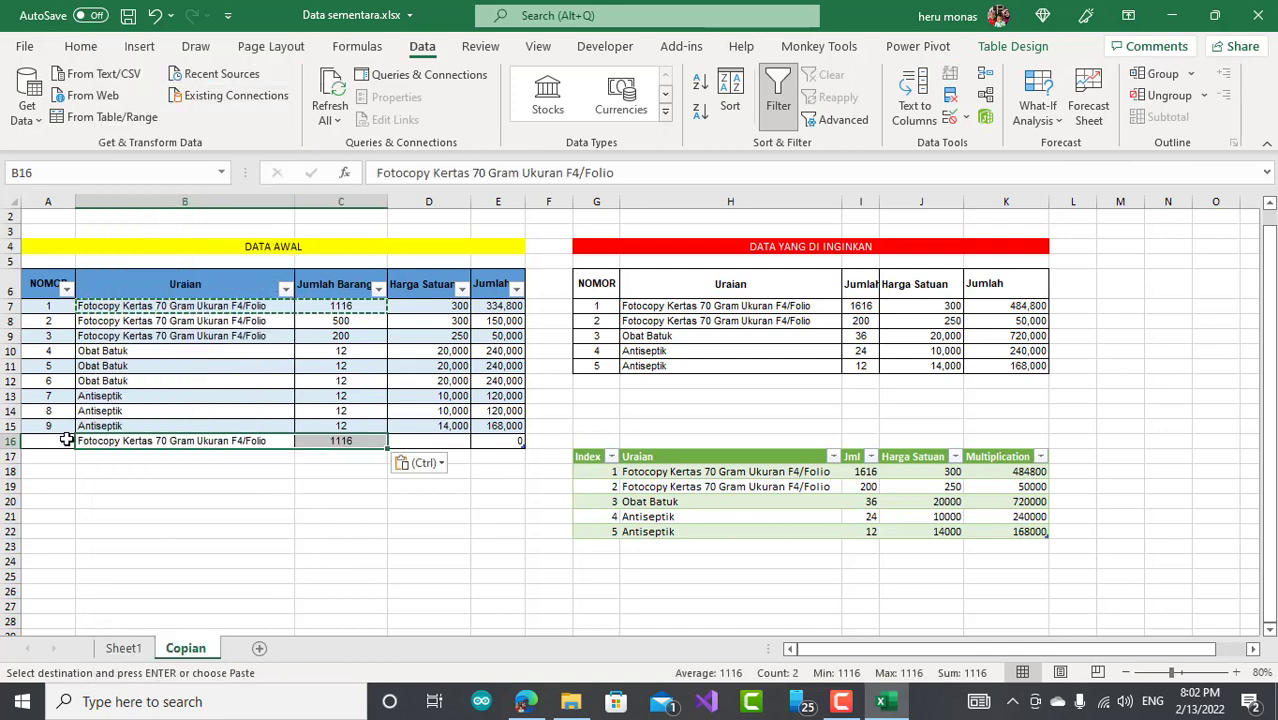
# - Fill row 16 with number 10, quantity 4 and price 300, giving Jumlah 1,200
pyautogui.click(66, 440)
pyautogui.write('19')
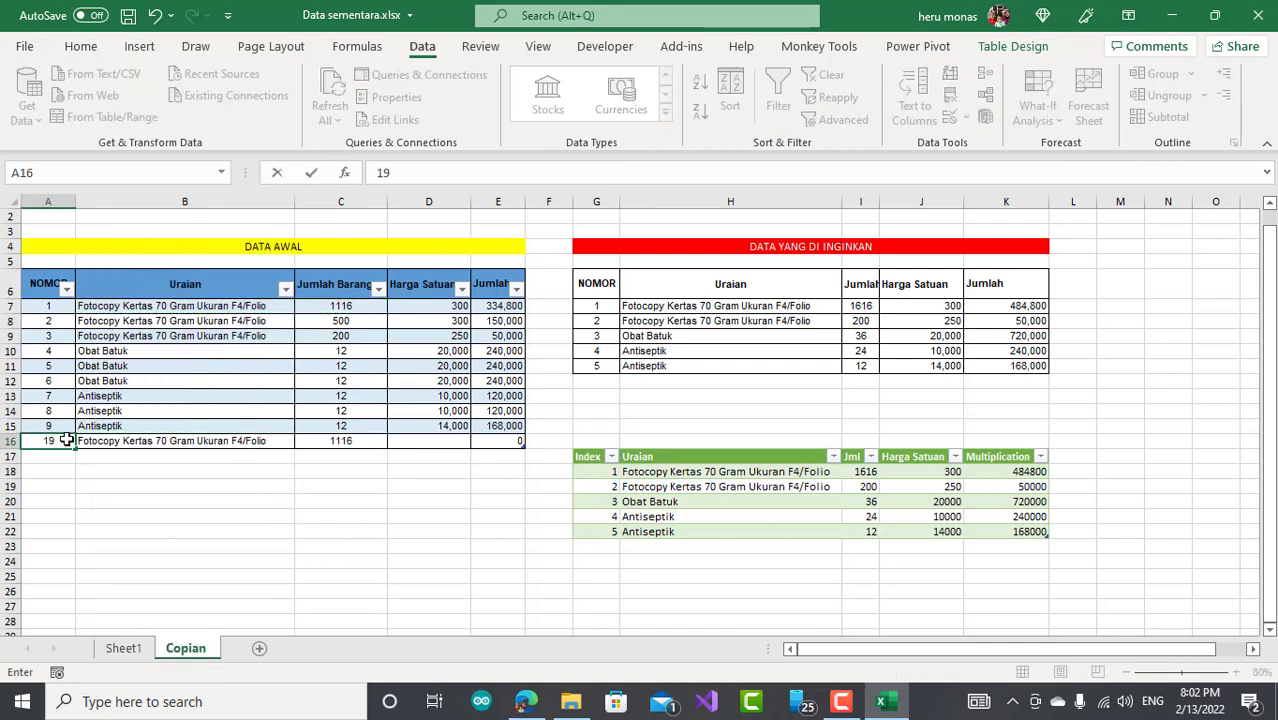
pyautogui.click(340, 442)
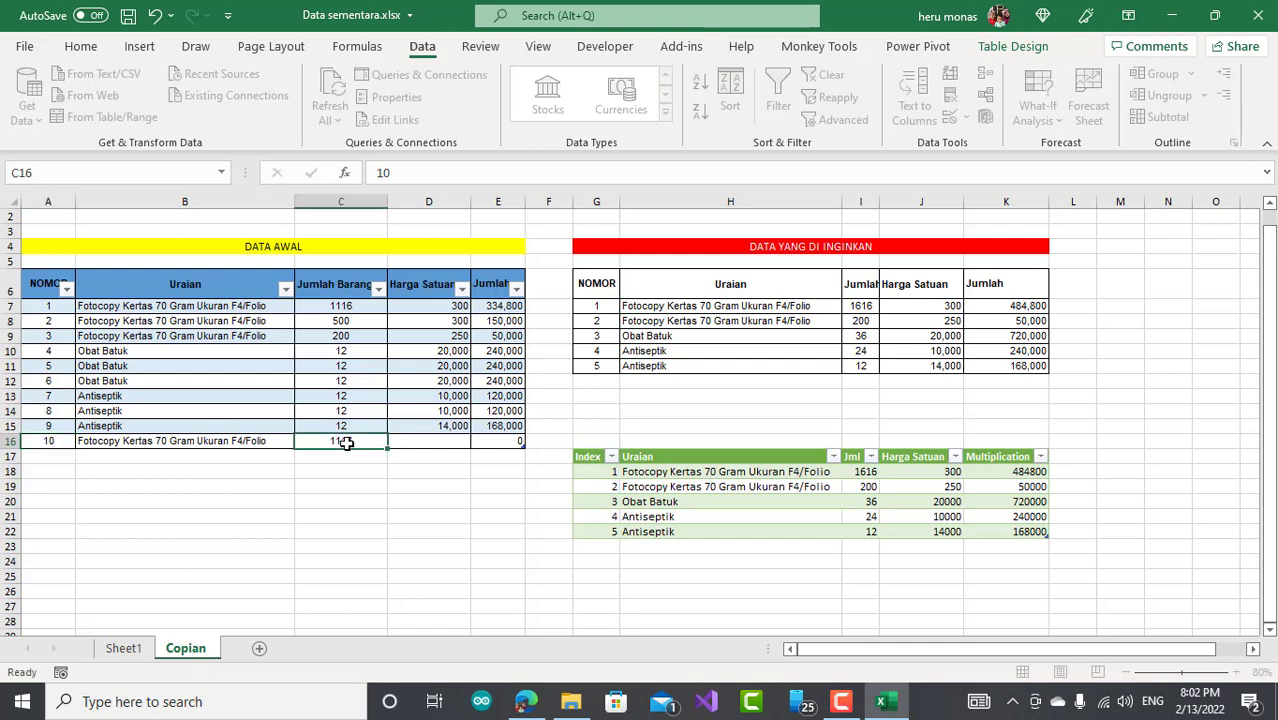
pyautogui.write('5')
pyautogui.write('00')
pyautogui.click(441, 441)
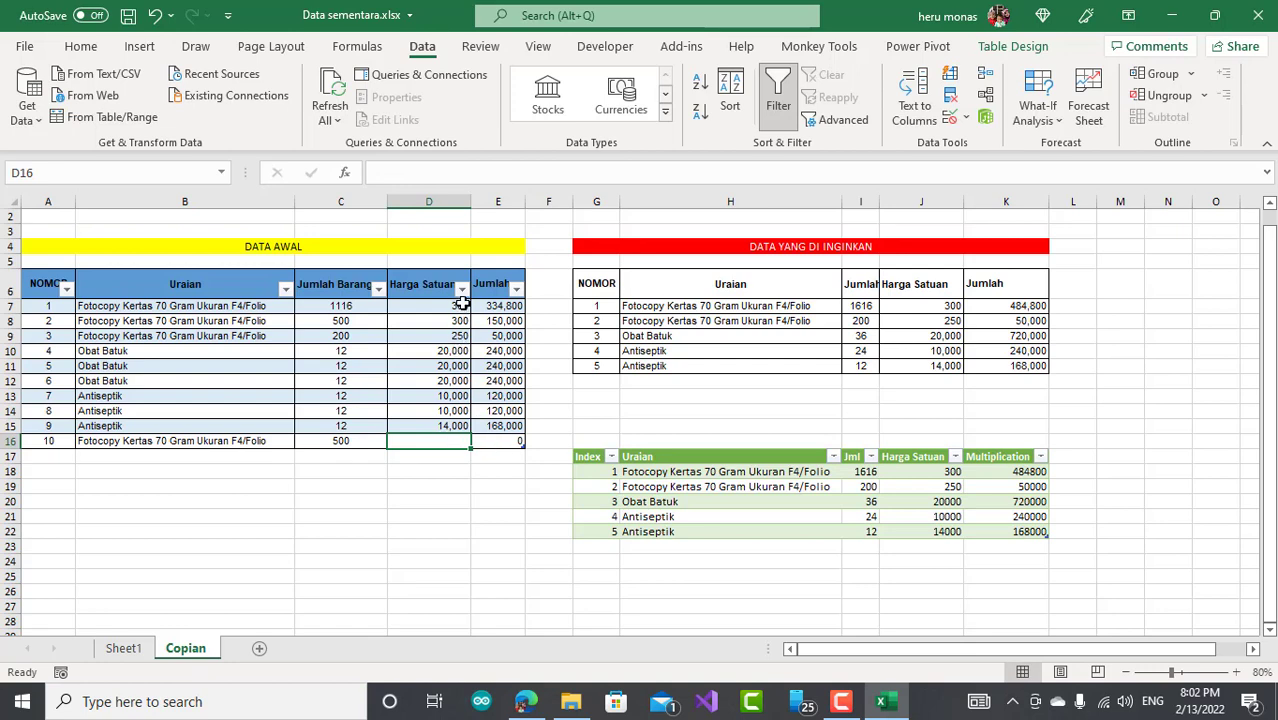
pyautogui.click(457, 306)
pyautogui.click(440, 441)
pyautogui.write('300')
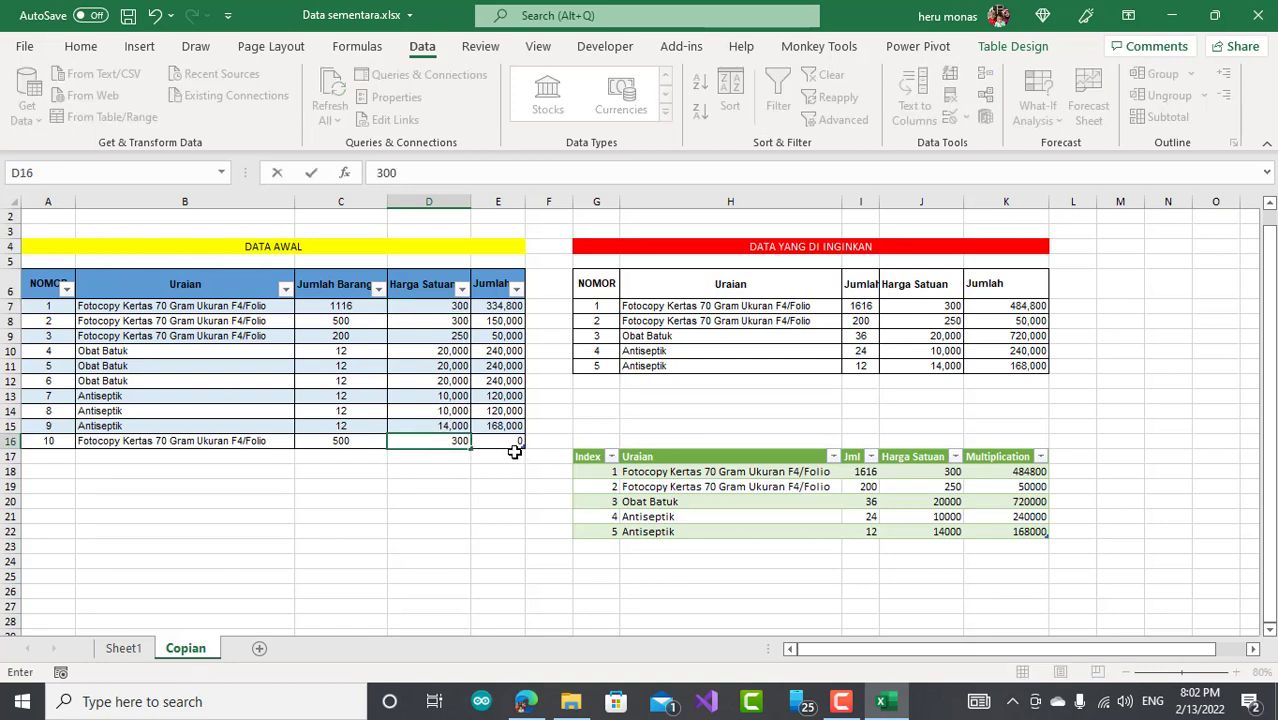
pyautogui.click(511, 443)
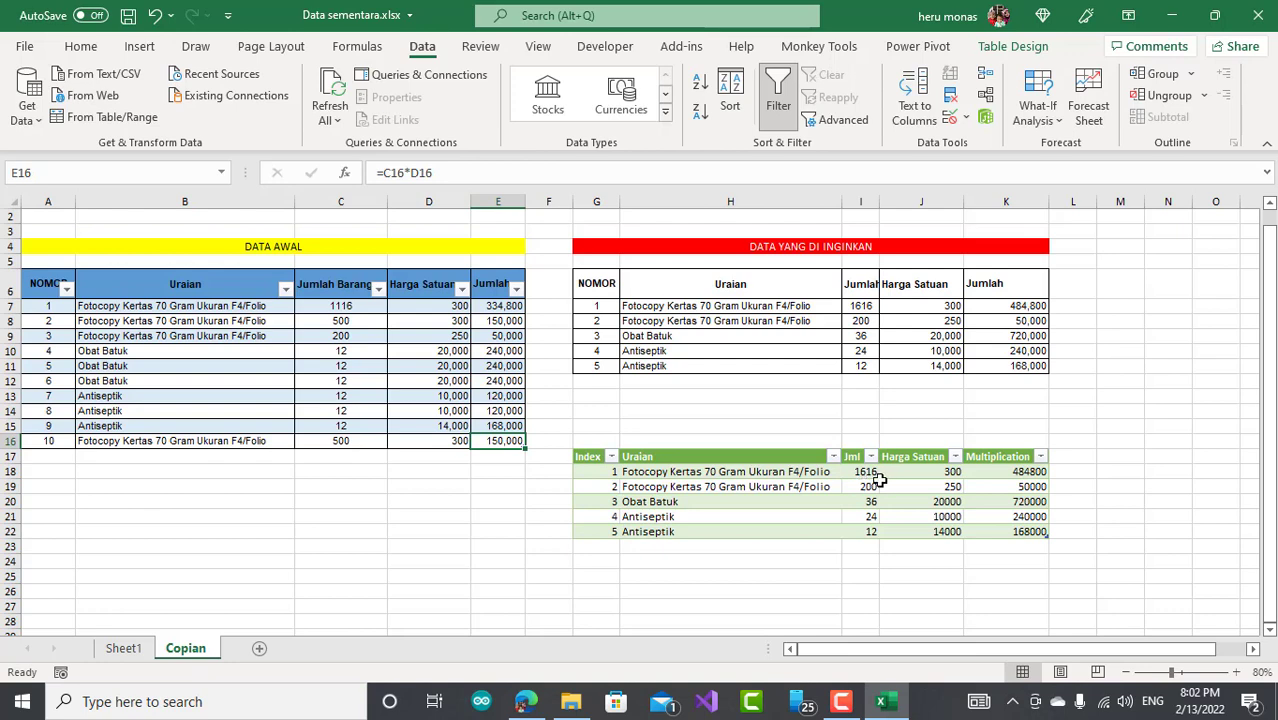
pyautogui.click(342, 441)
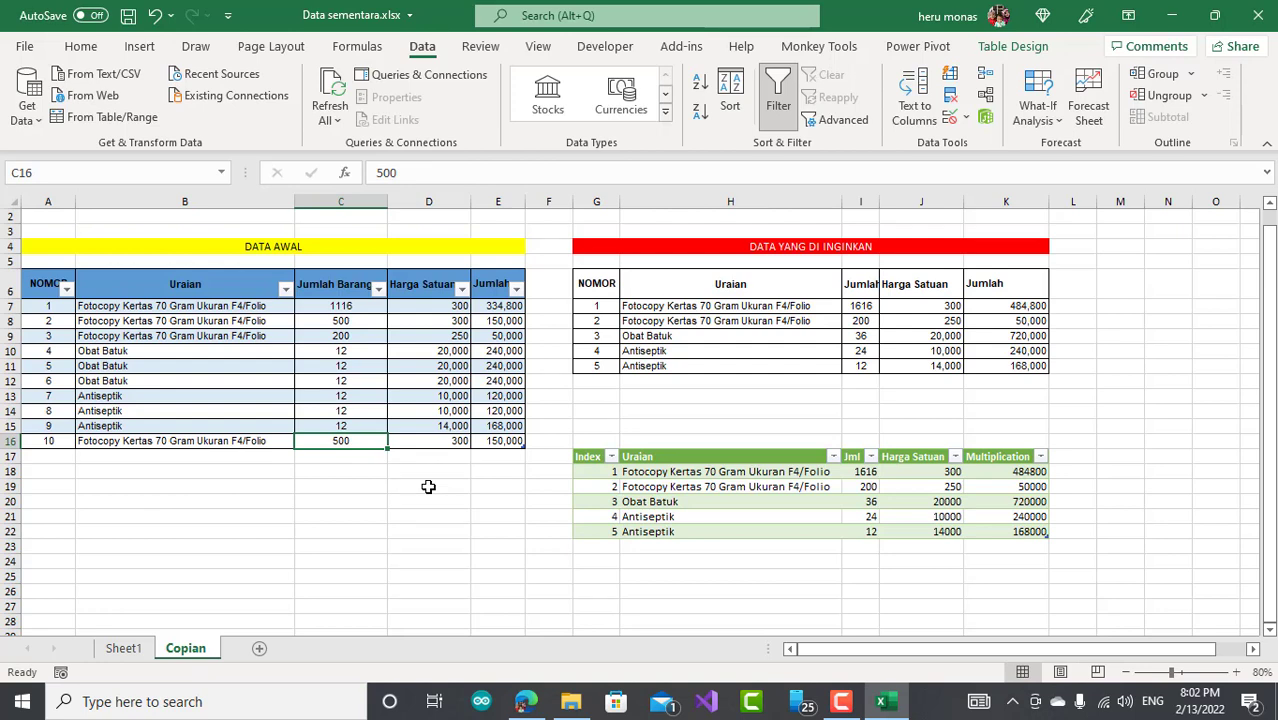
pyautogui.write('4')
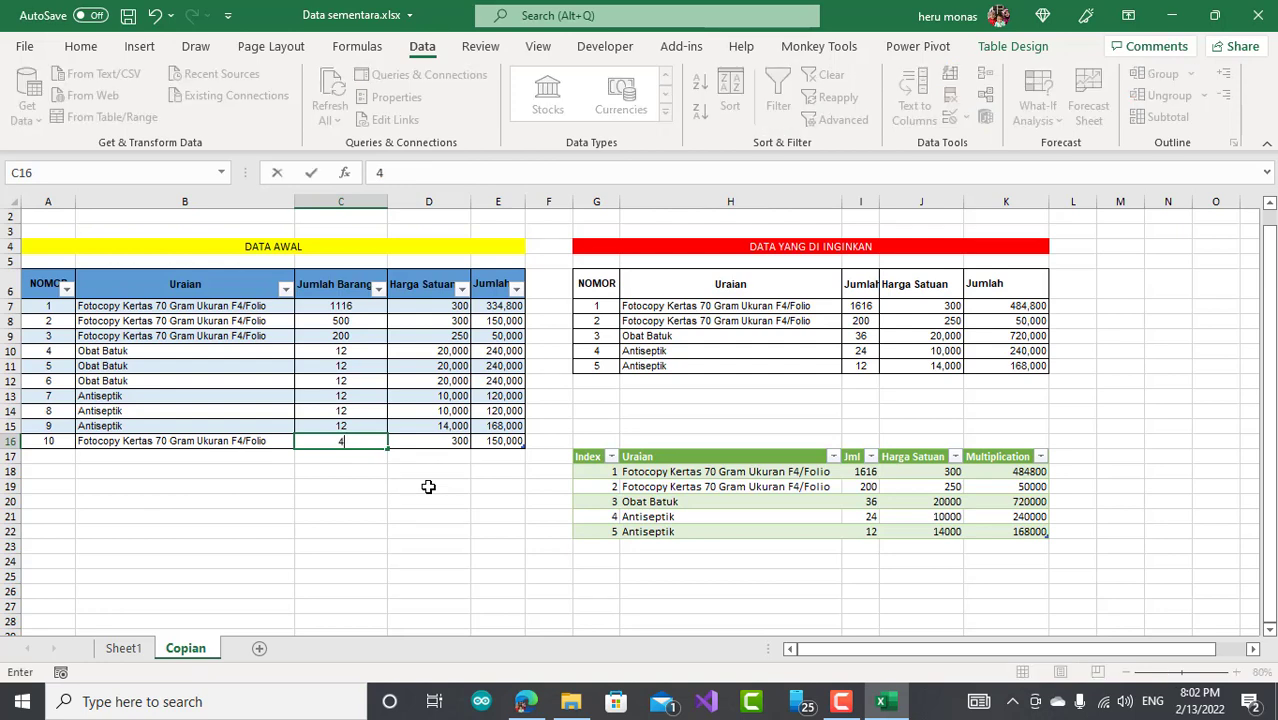
pyautogui.click(428, 487)
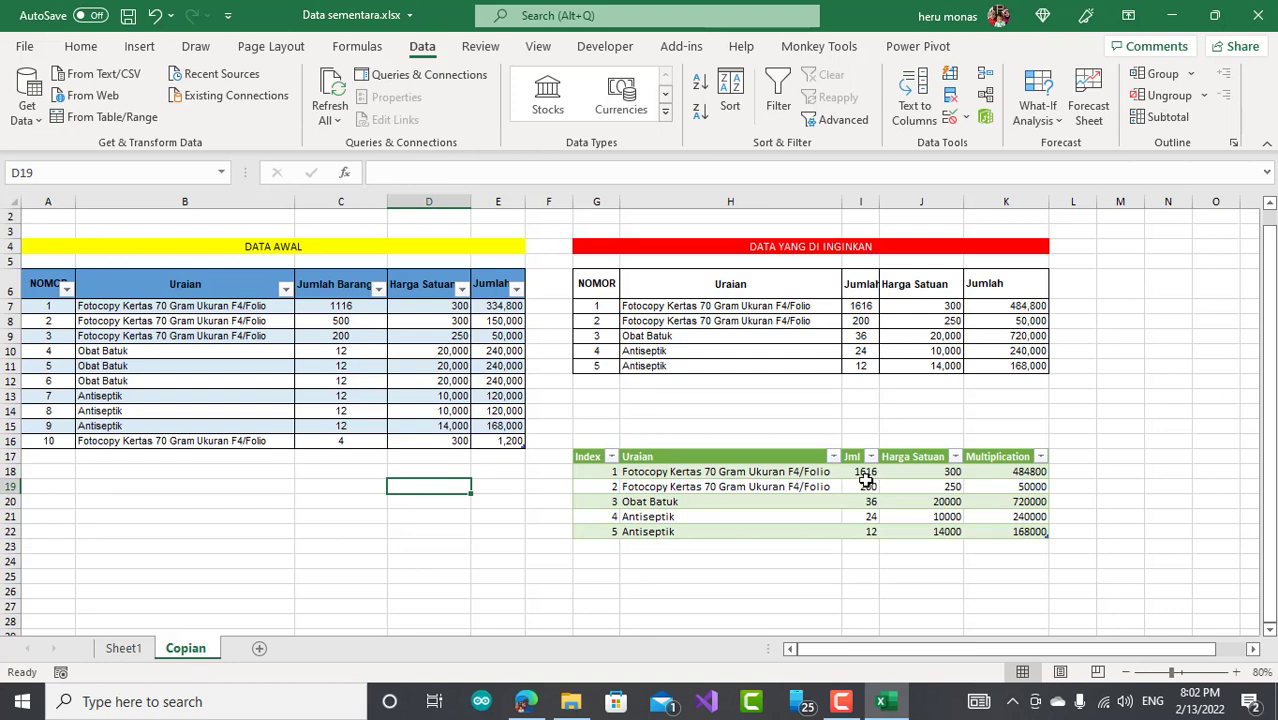
# - Refresh the G17 query table so the first Fotocopy row shows Jml 1620 and Multiplication 486000
pyautogui.click(866, 485)
pyautogui.rightClick(845, 484)
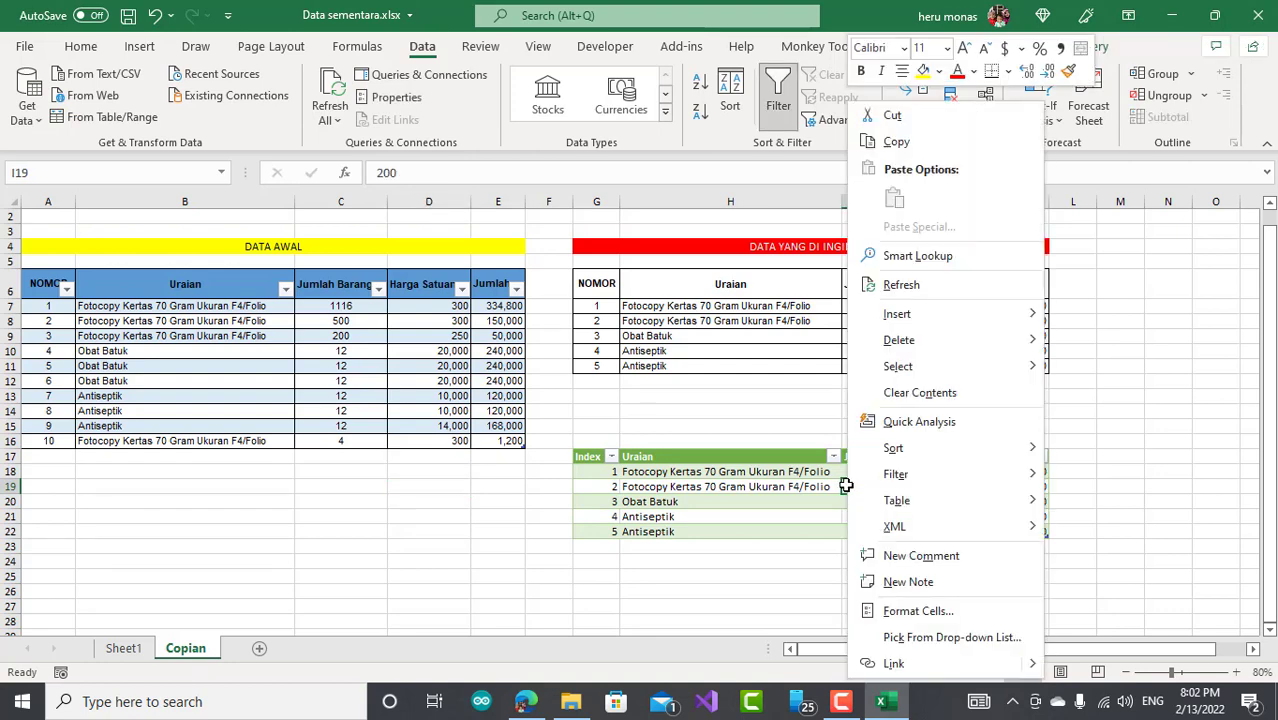
pyautogui.click(897, 284)
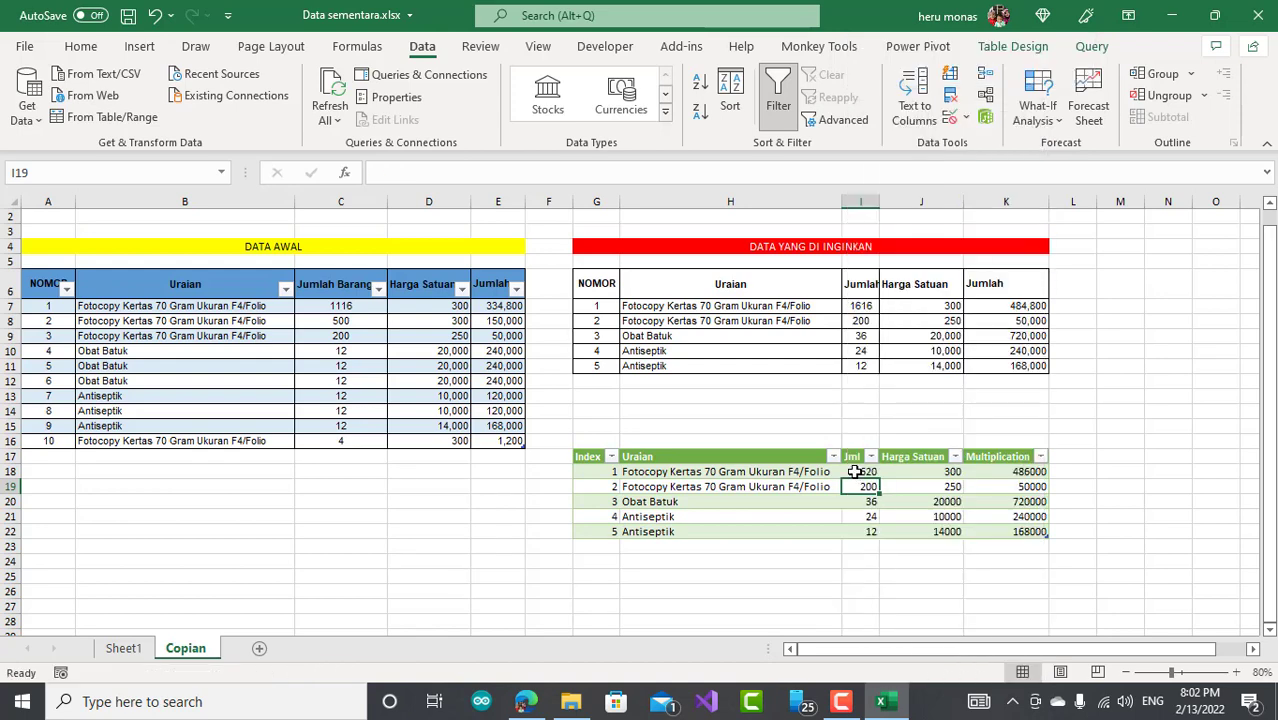
pyautogui.click(1012, 473)
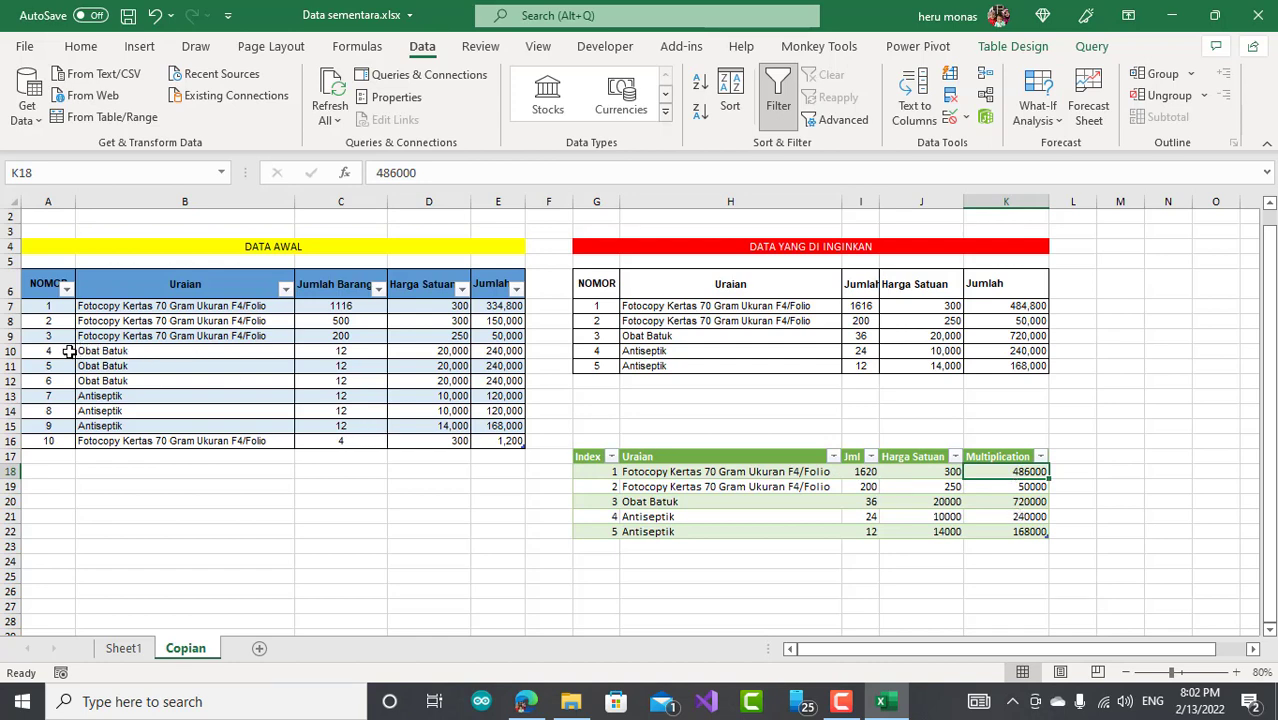
pyautogui.moveTo(68, 350); pyautogui.dragTo(505, 353)
# - Copy the Obat Batuk row into row 17, changing its number to 11 and quantity to 100
pyautogui.hotkey('ctrl', 'q')
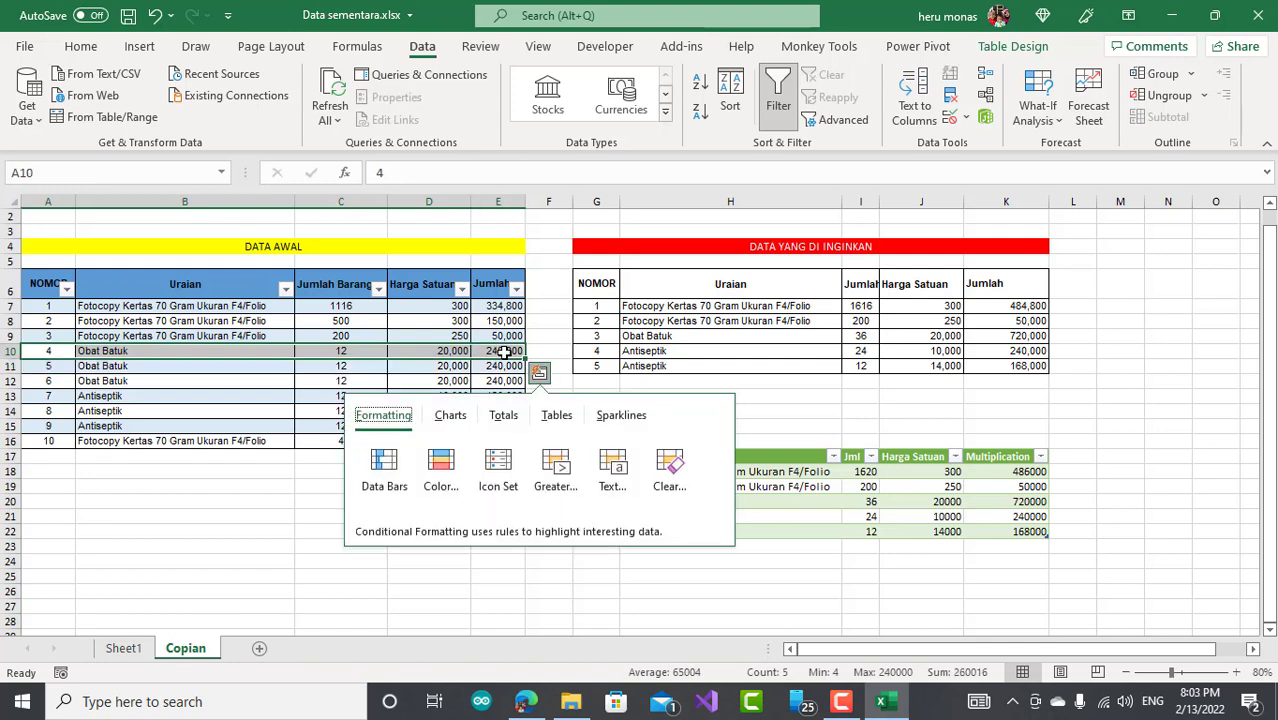
pyautogui.press('Escape')
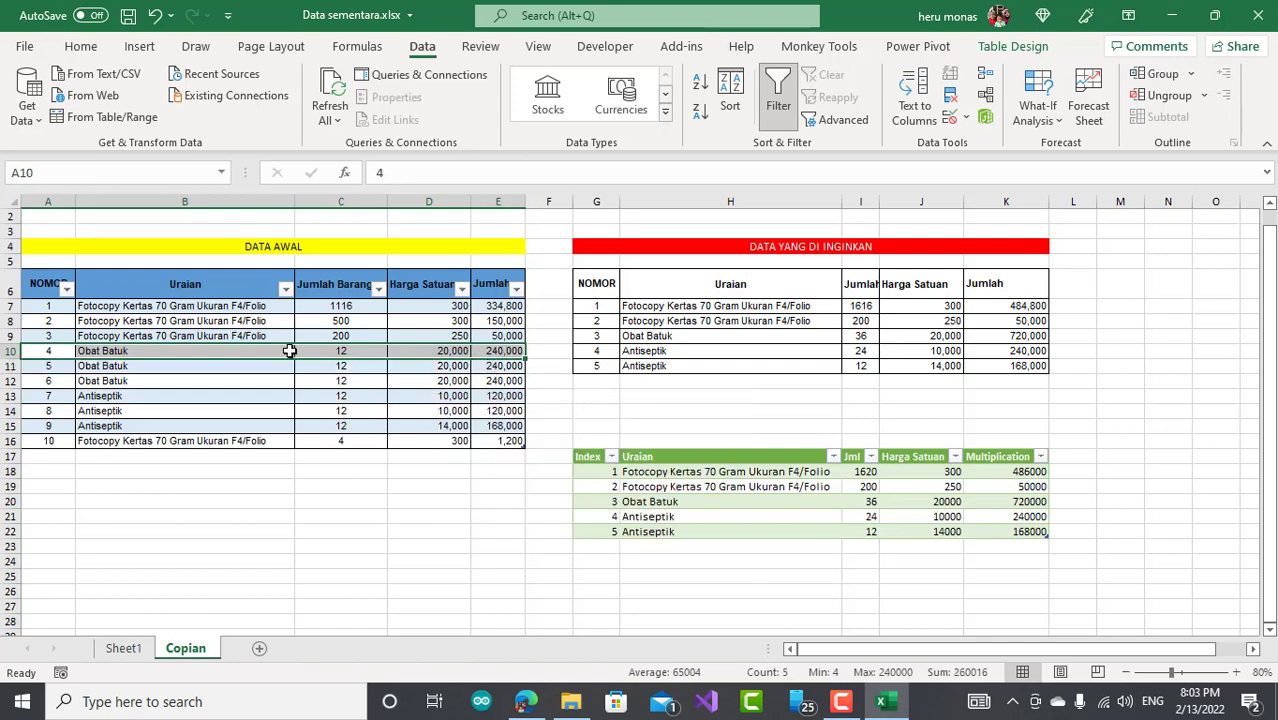
pyautogui.hotkey('ctrl', 'c')
pyautogui.click(61, 457)
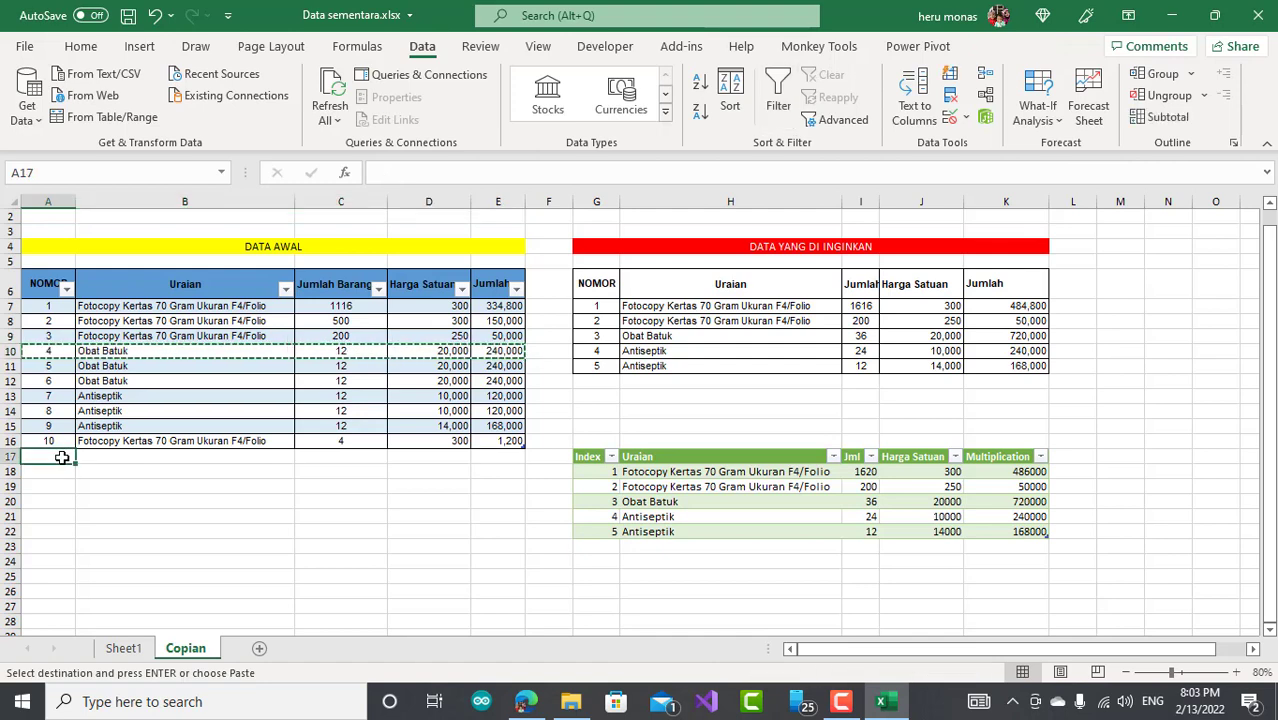
pyautogui.hotkey('ctrl', 'v')
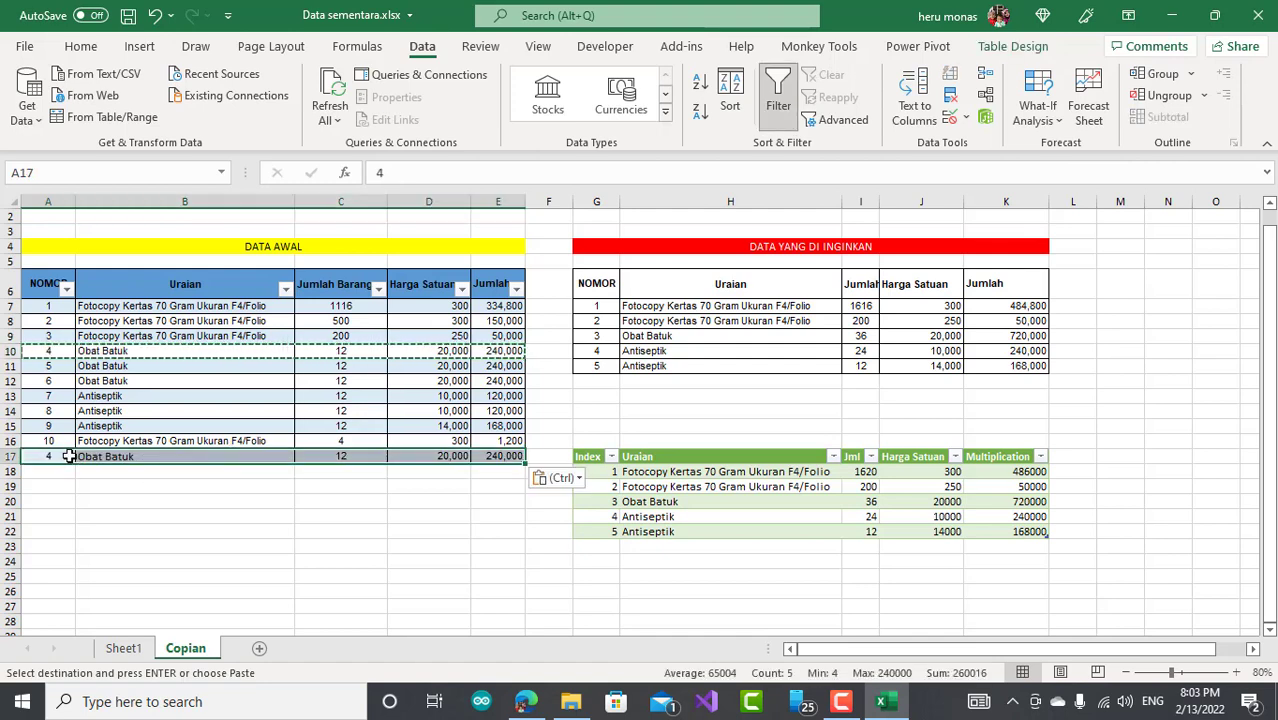
pyautogui.click(63, 455)
pyautogui.write('11')
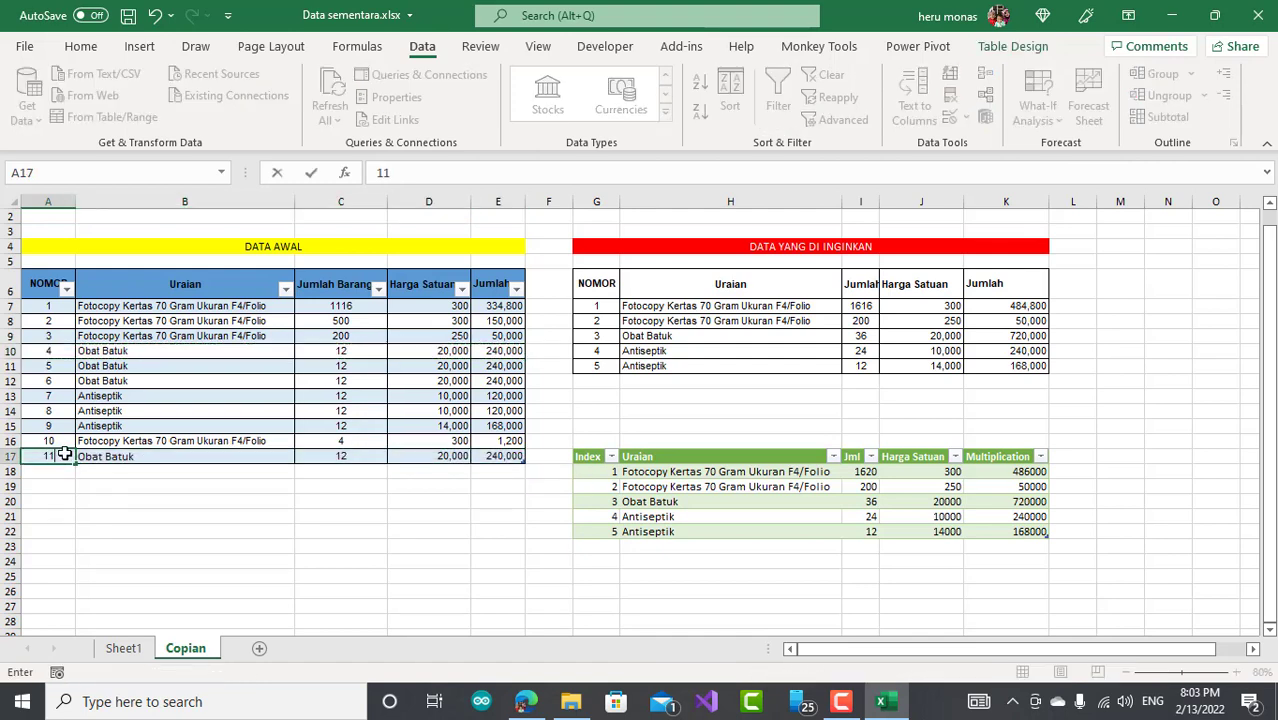
pyautogui.click(336, 456)
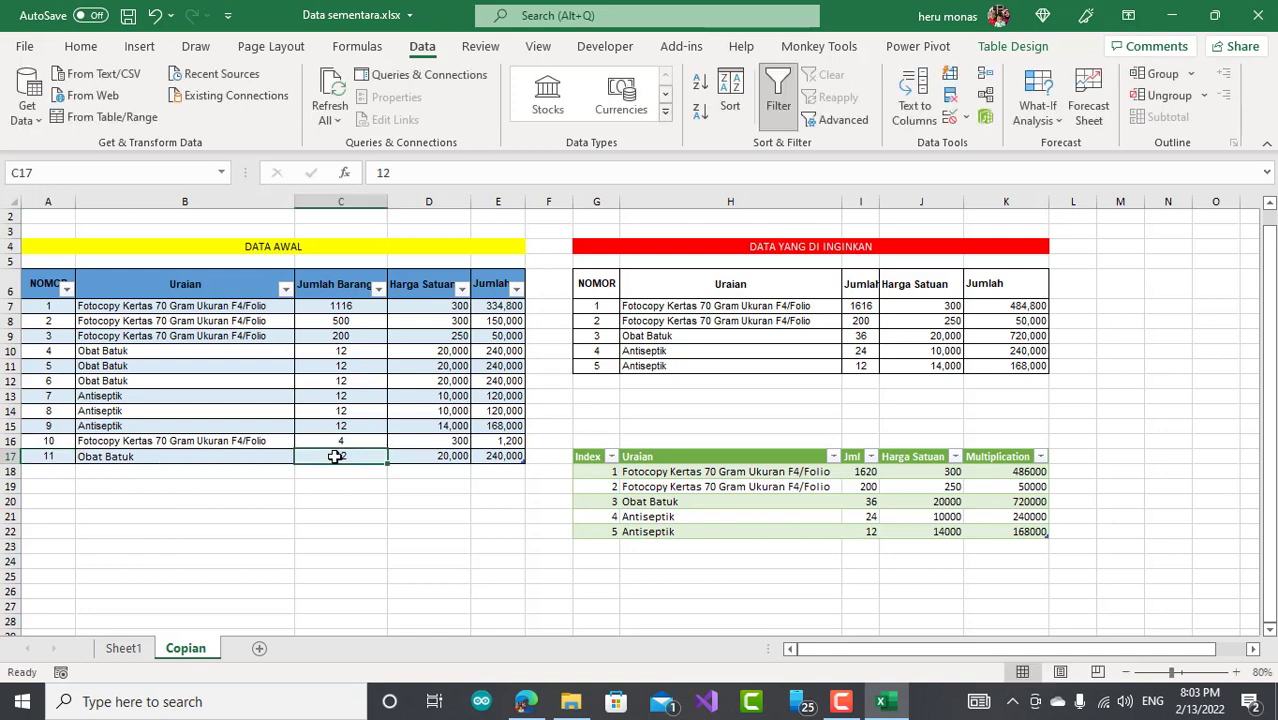
pyautogui.write('100')
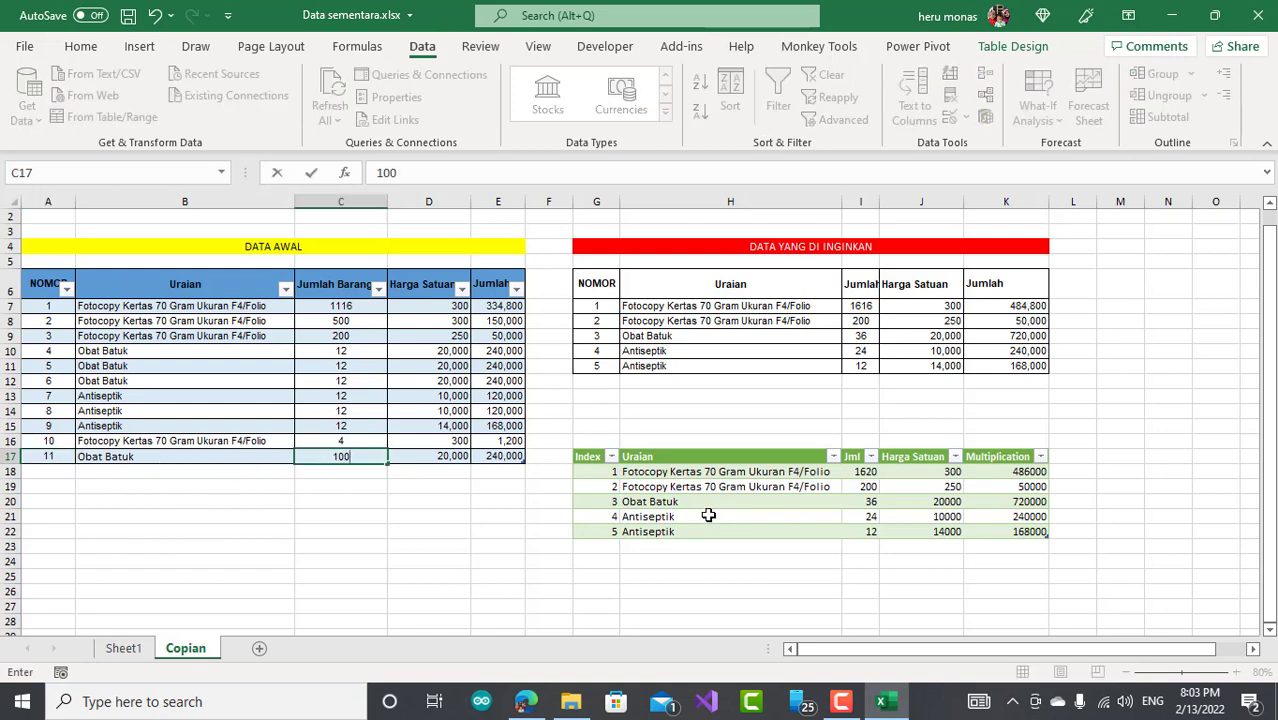
pyautogui.click(466, 502)
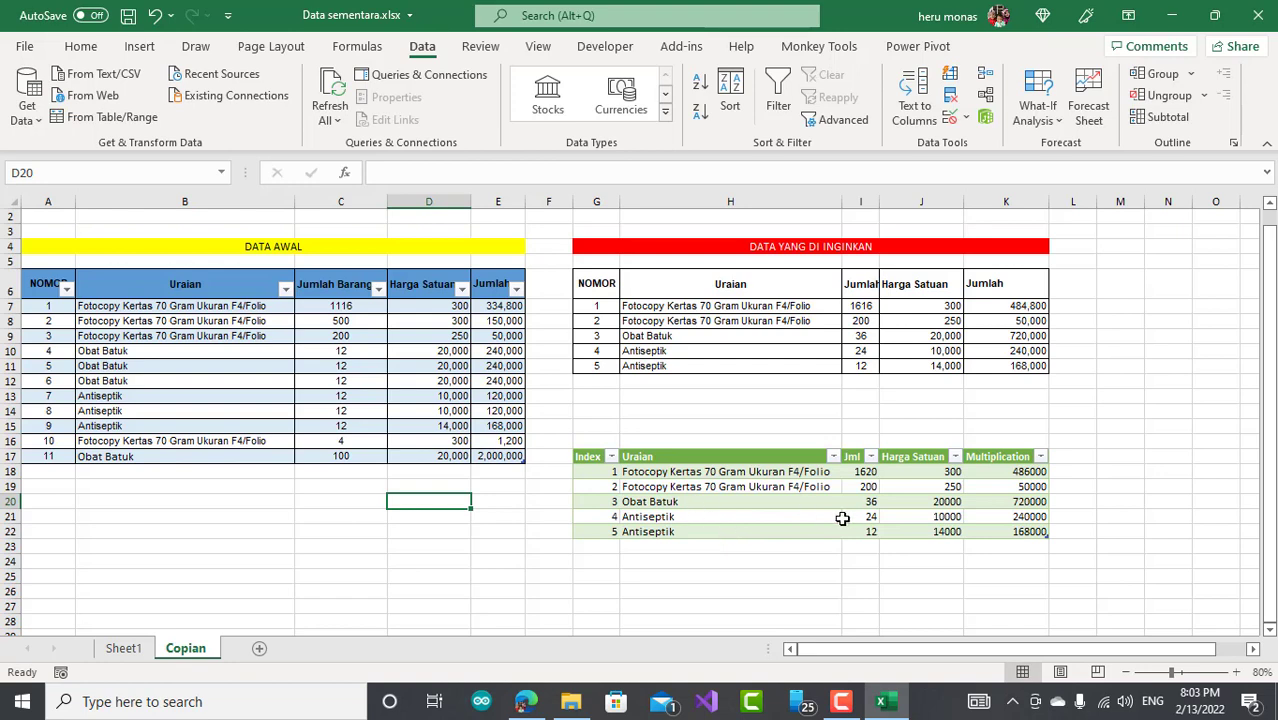
# - Refresh the query table so Obat Batuk shows Jml 136 and Multiplication 2720000
pyautogui.click(765, 502)
pyautogui.rightClick(765, 502)
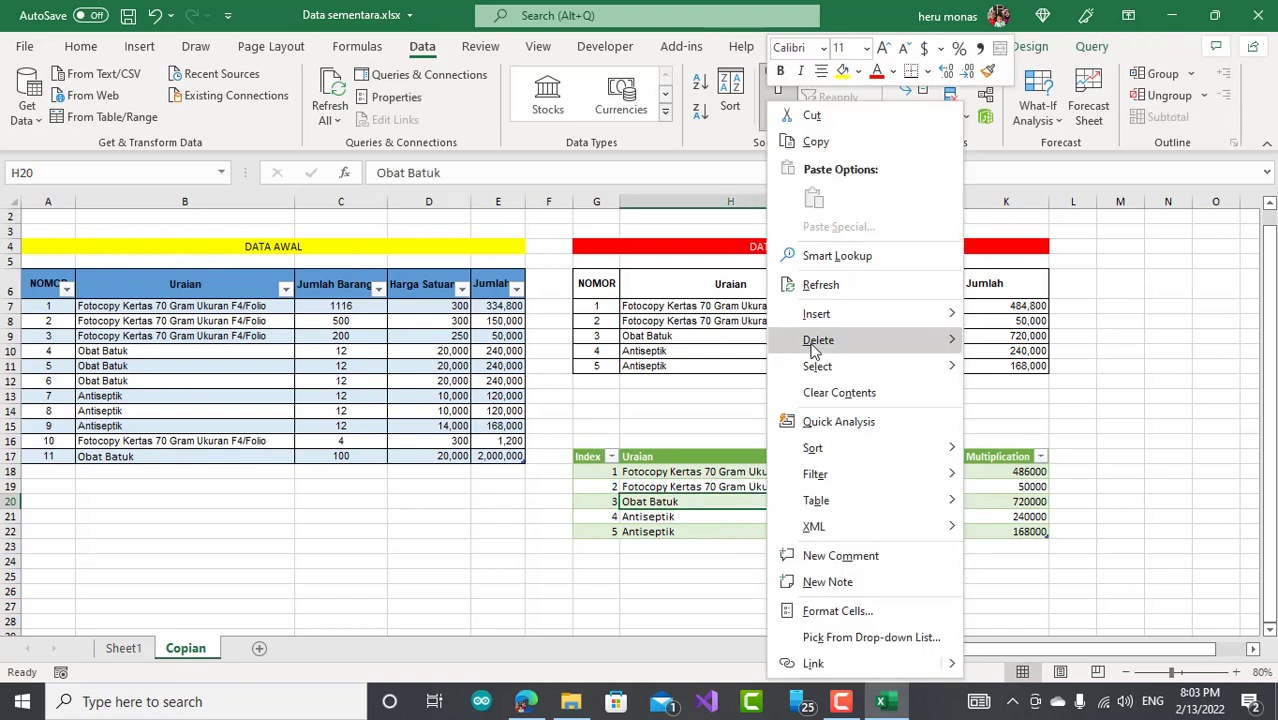
pyautogui.click(820, 285)
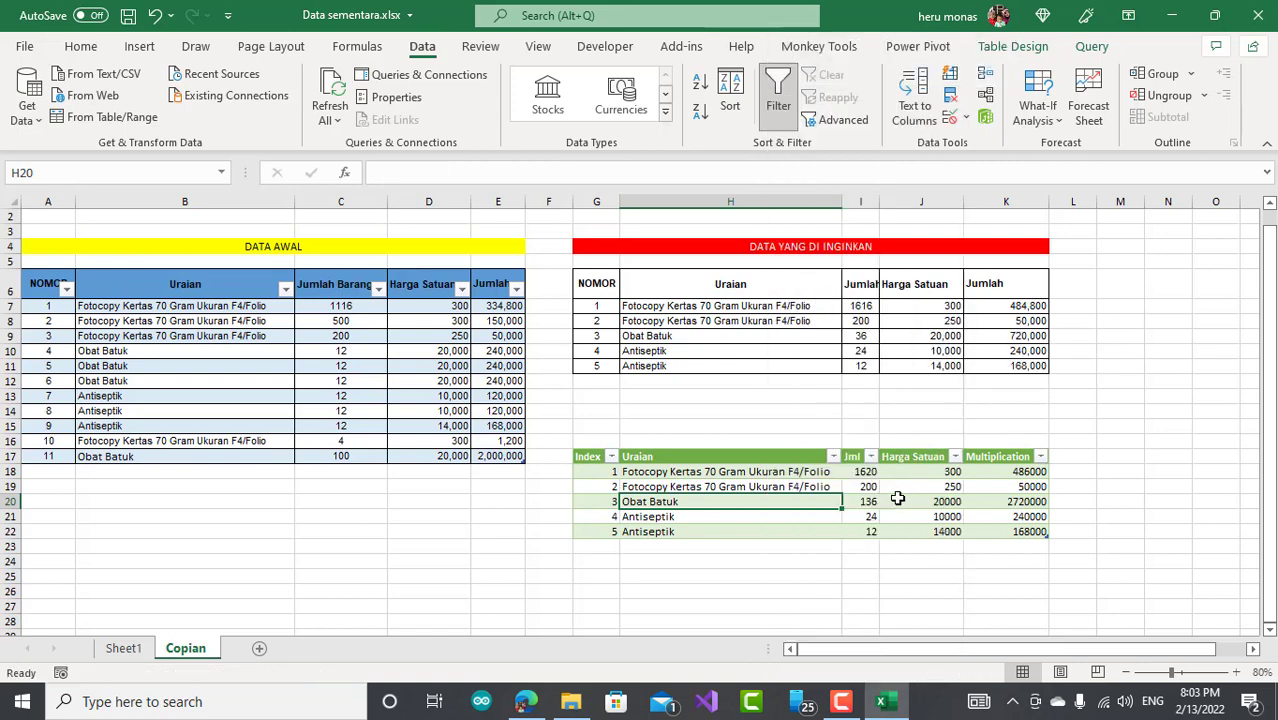
pyautogui.click(1010, 503)
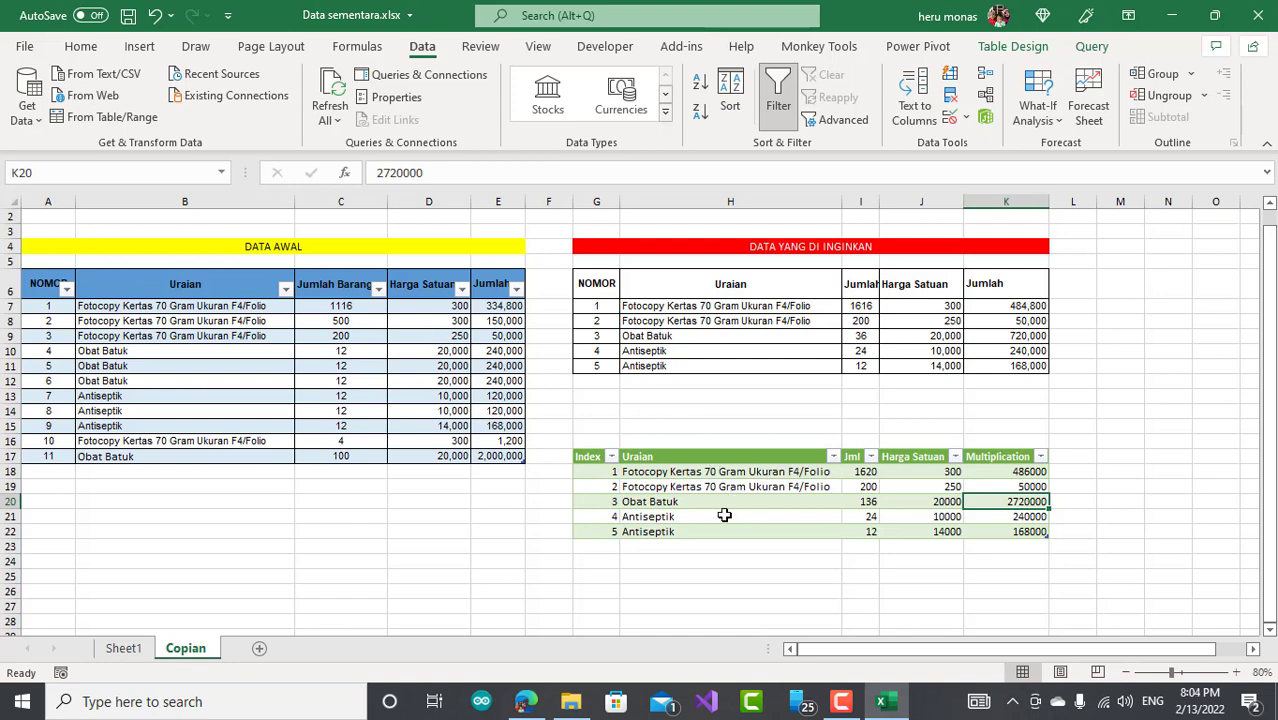
pyautogui.click(527, 701)
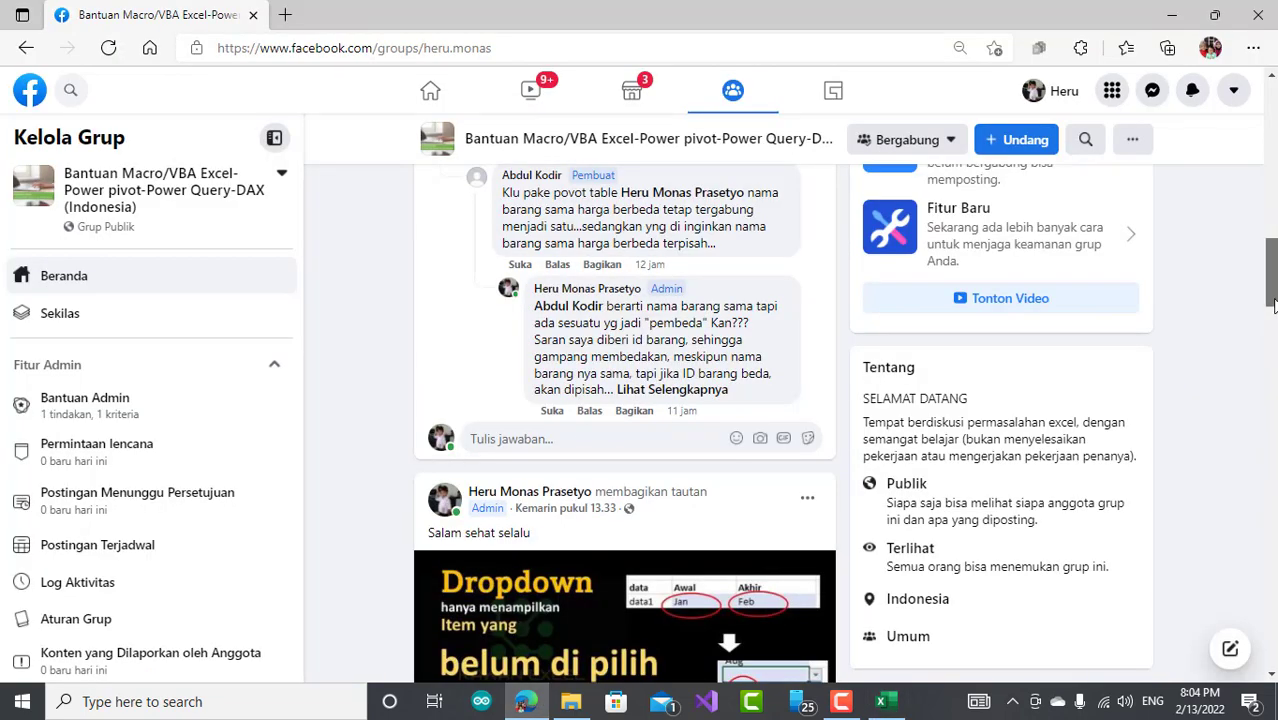
pyautogui.scroll(2, 716, 364)
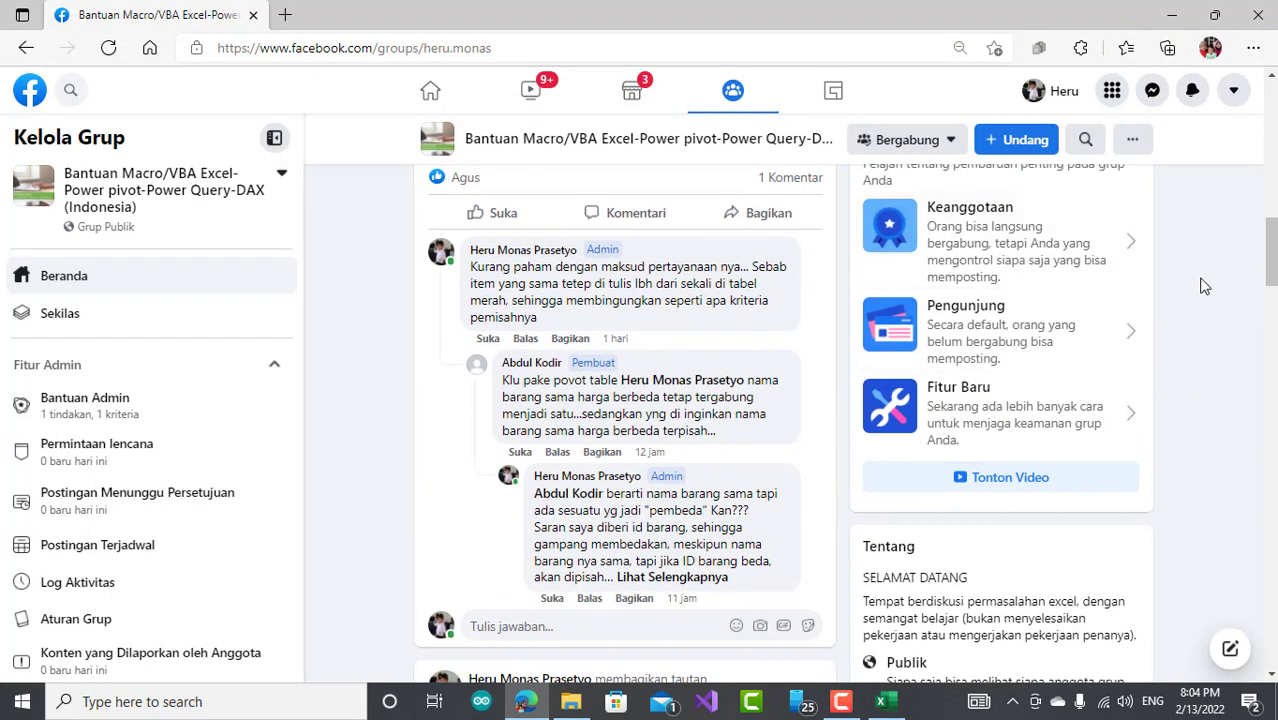
pyautogui.moveTo(1271, 276); pyautogui.dragTo(1272, 228)
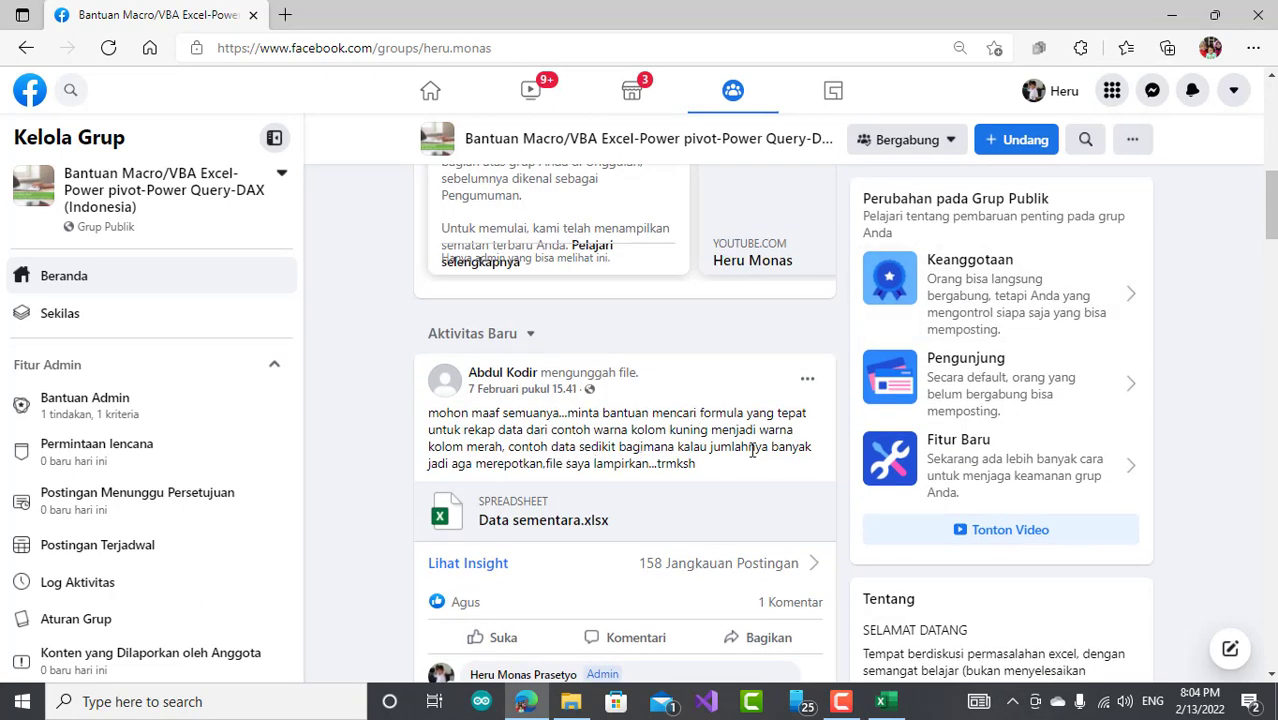
pyautogui.click(881, 702)
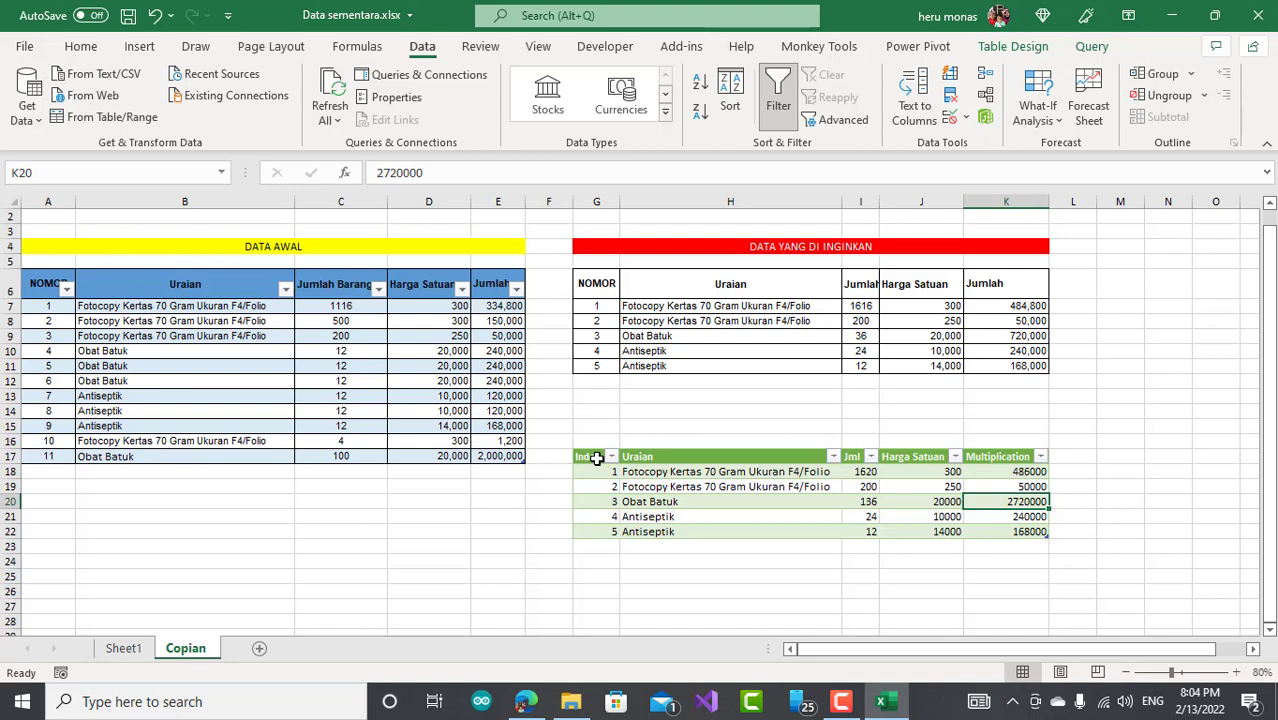
# - Enter 12, Obat Nyamuk, 10 and 1000 into A18:D18 for a 10,000 total
pyautogui.click(593, 457)
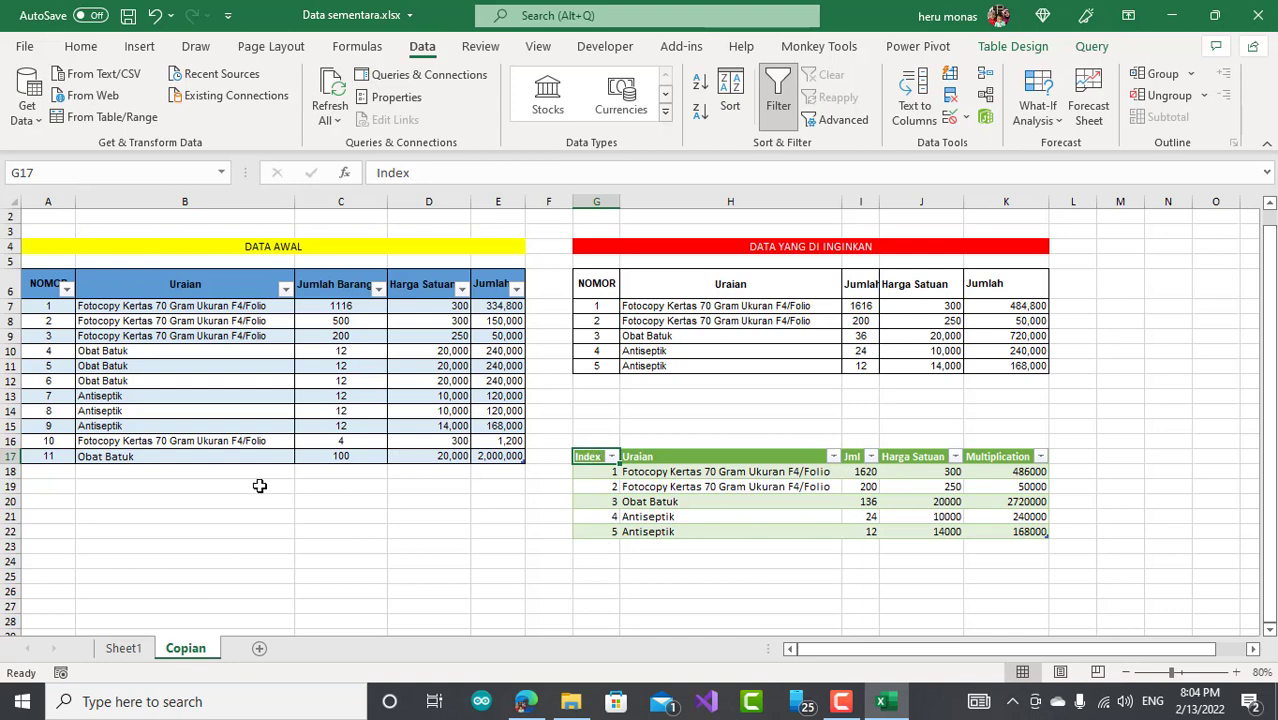
pyautogui.click(61, 477)
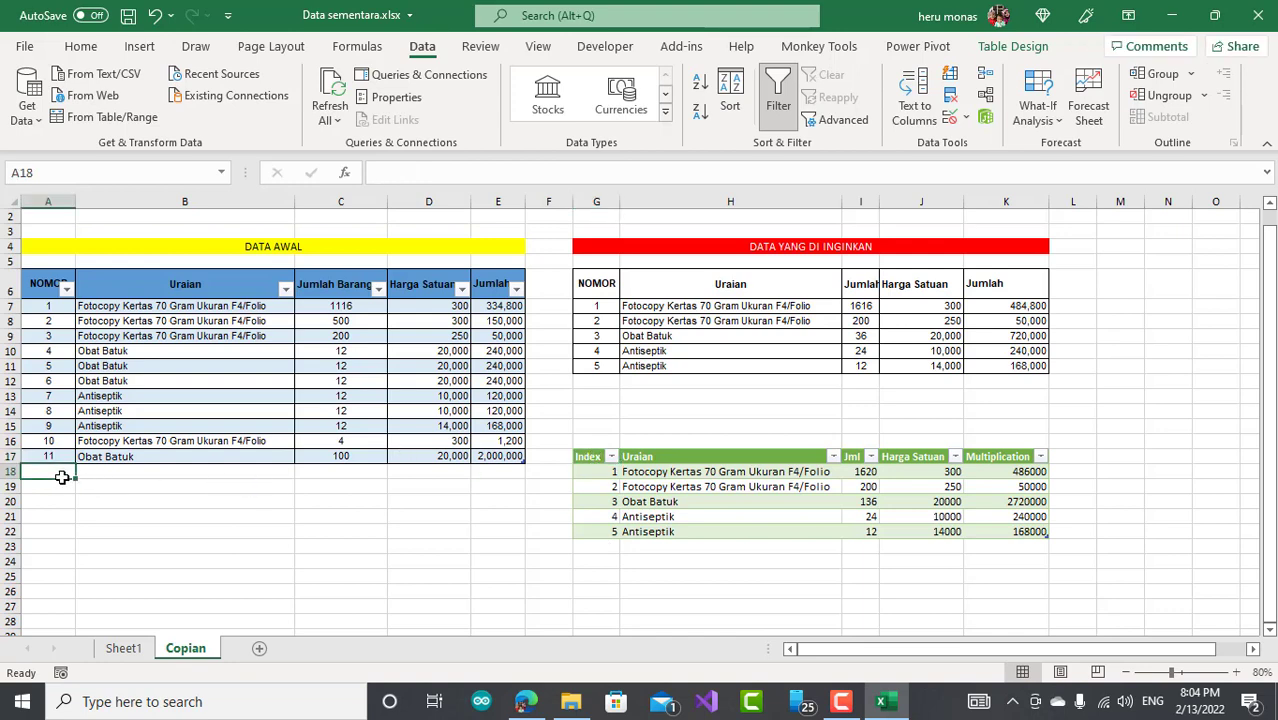
pyautogui.write('12')
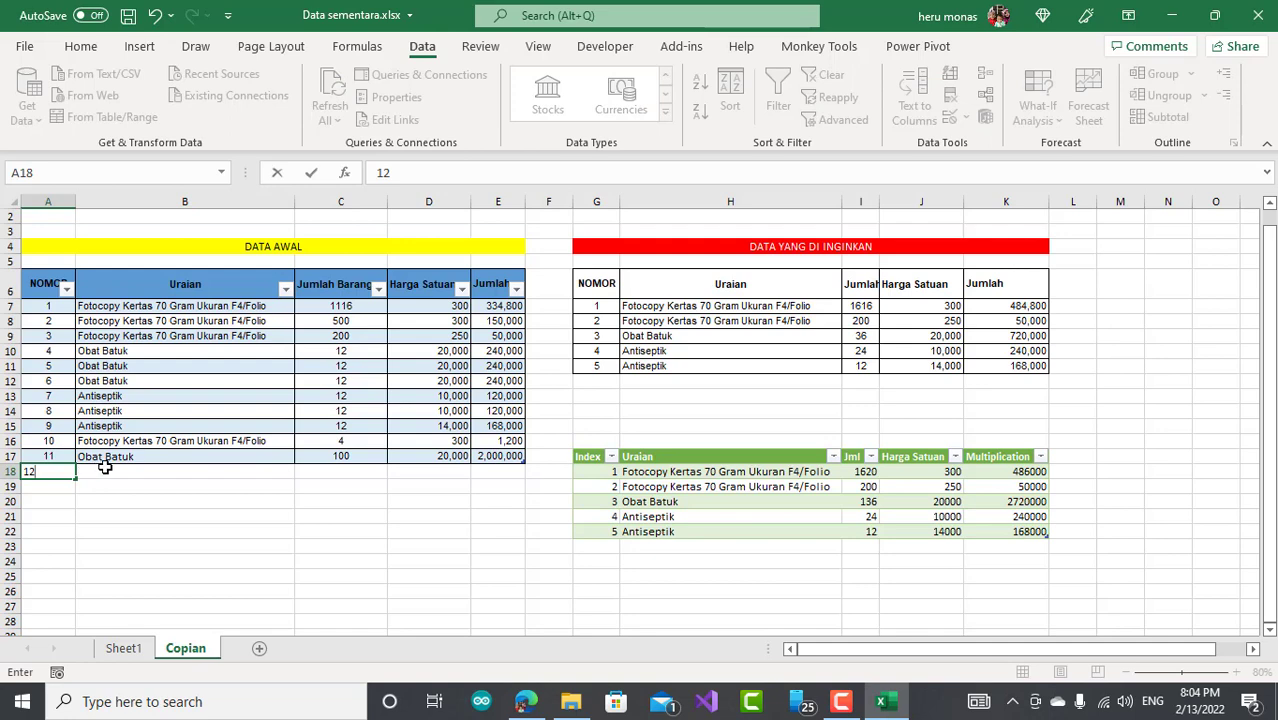
pyautogui.click(105, 467)
pyautogui.write('Obat ')
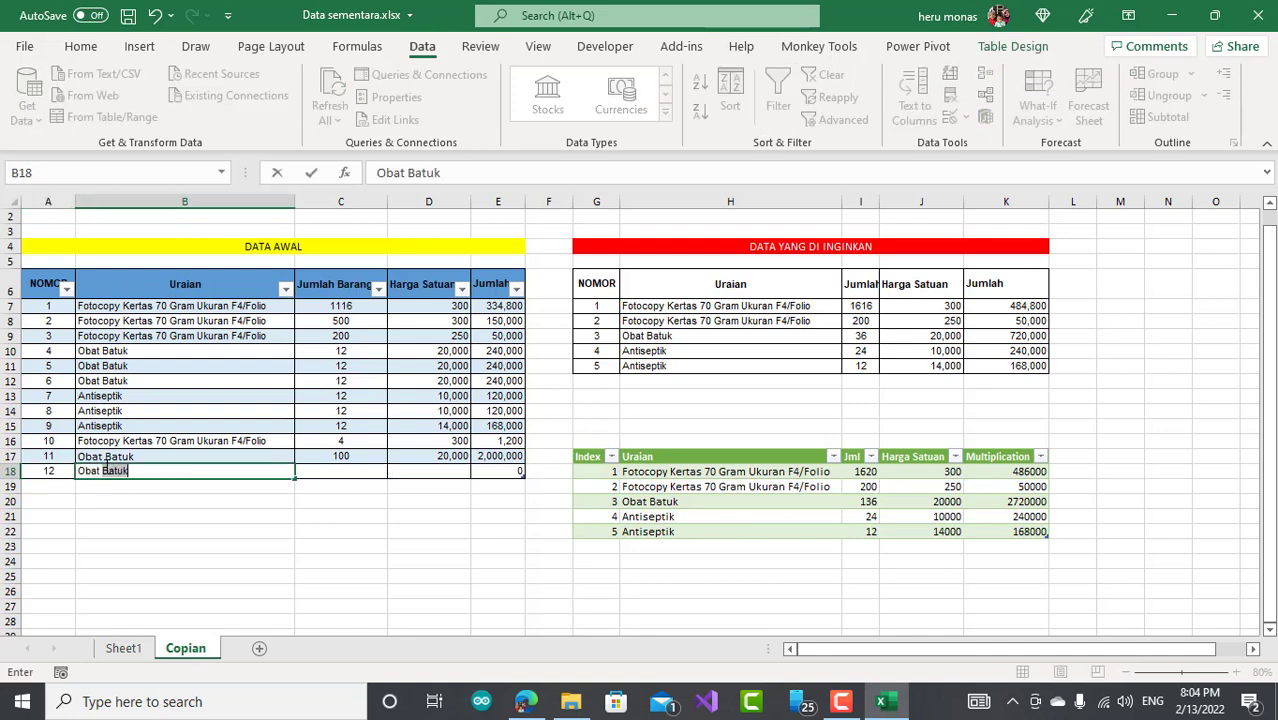
pyautogui.write('Nyamuk')
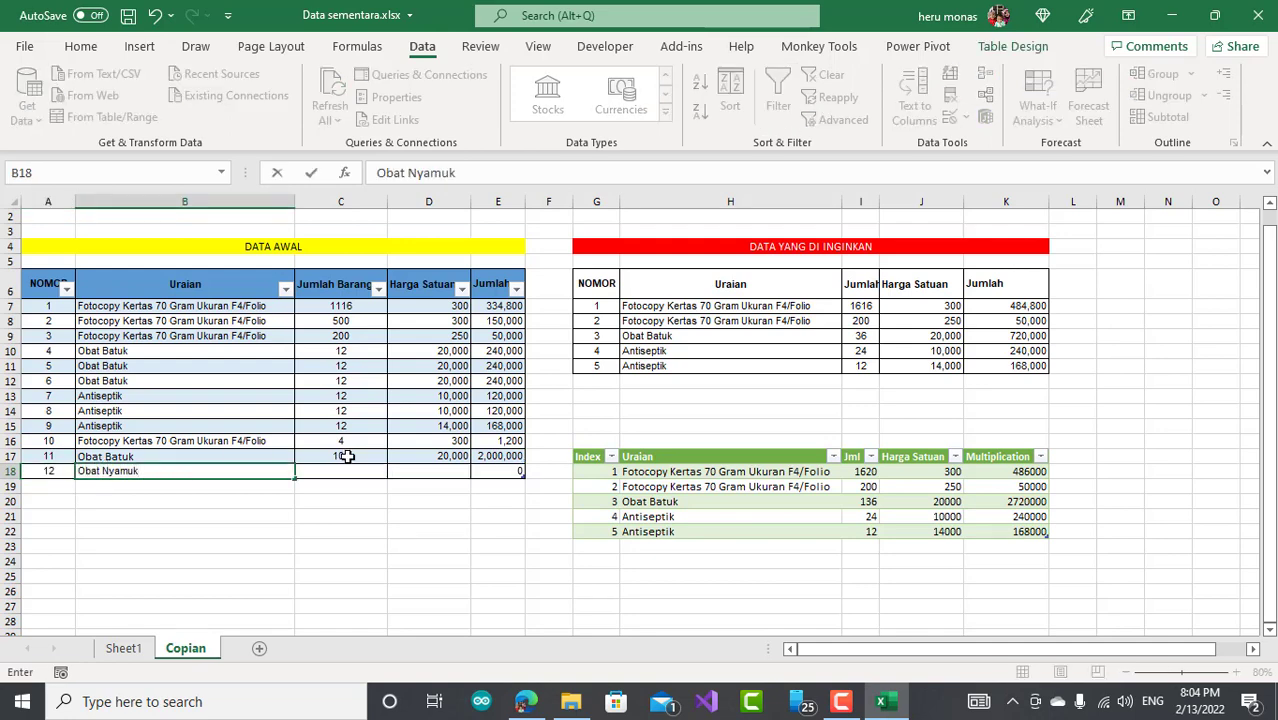
pyautogui.click(345, 469)
pyautogui.write('10')
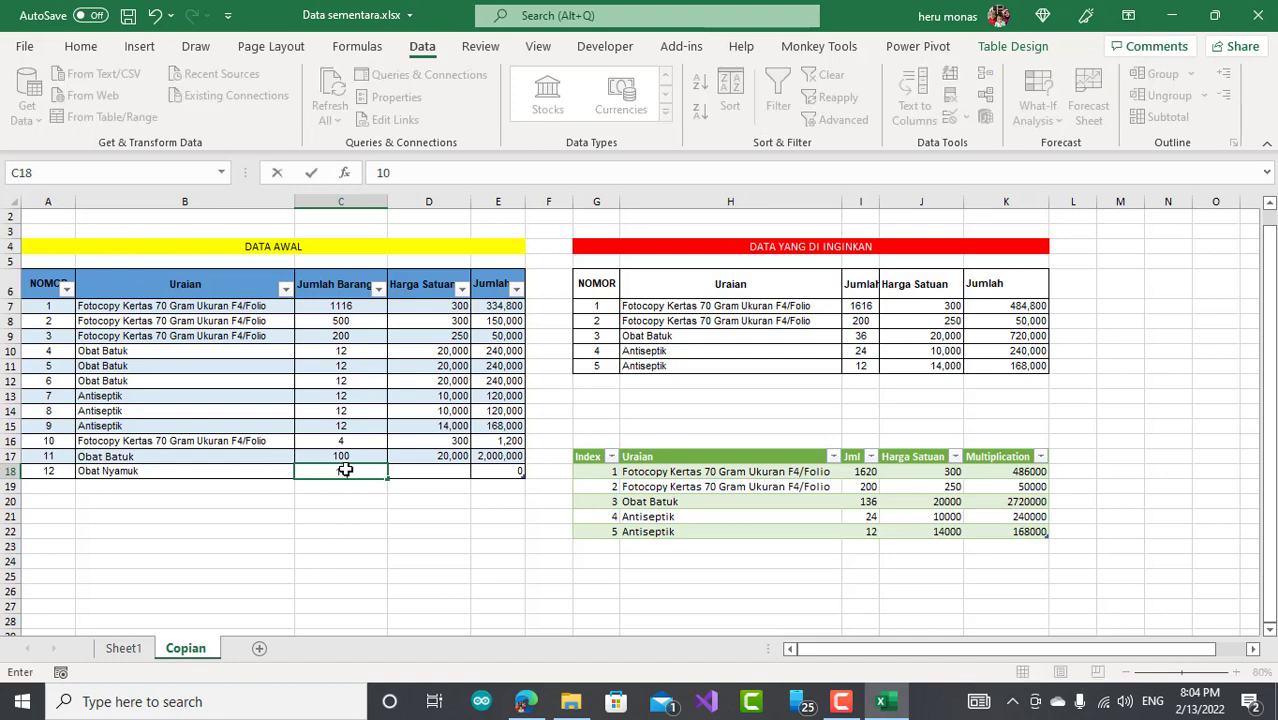
pyautogui.press('Tab')
pyautogui.write('100')
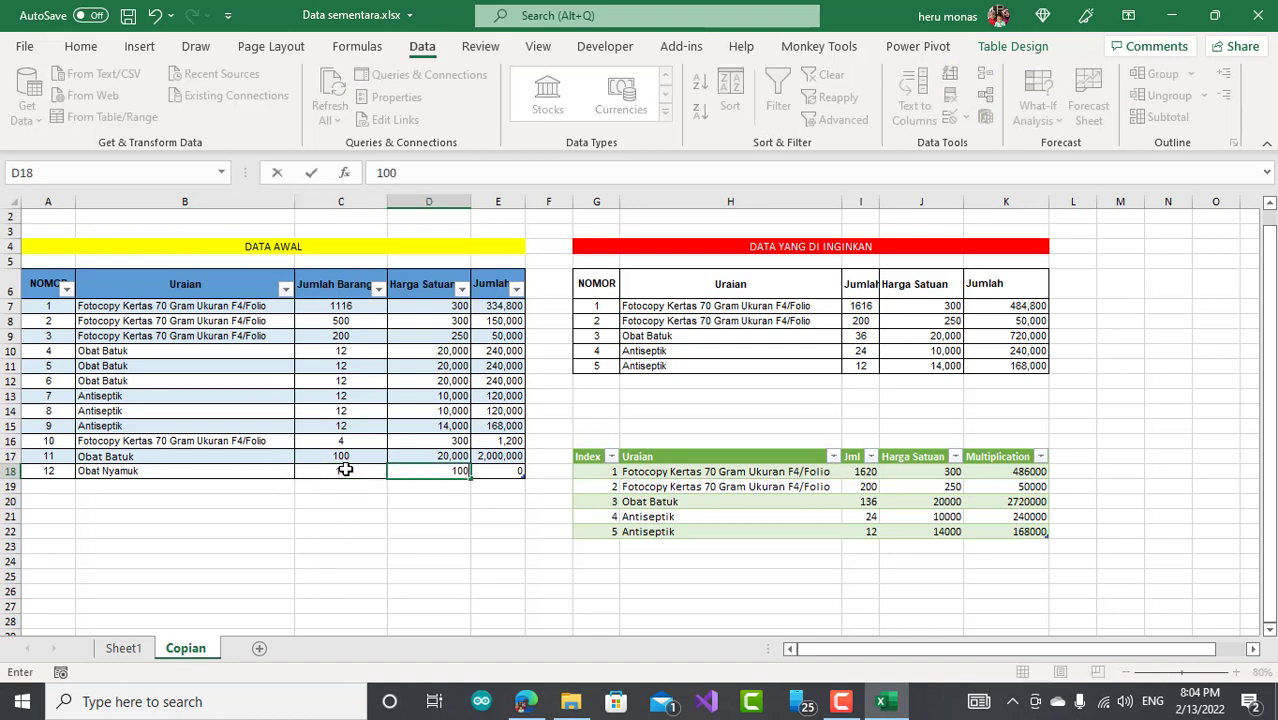
pyautogui.write('0')
pyautogui.press('Return')
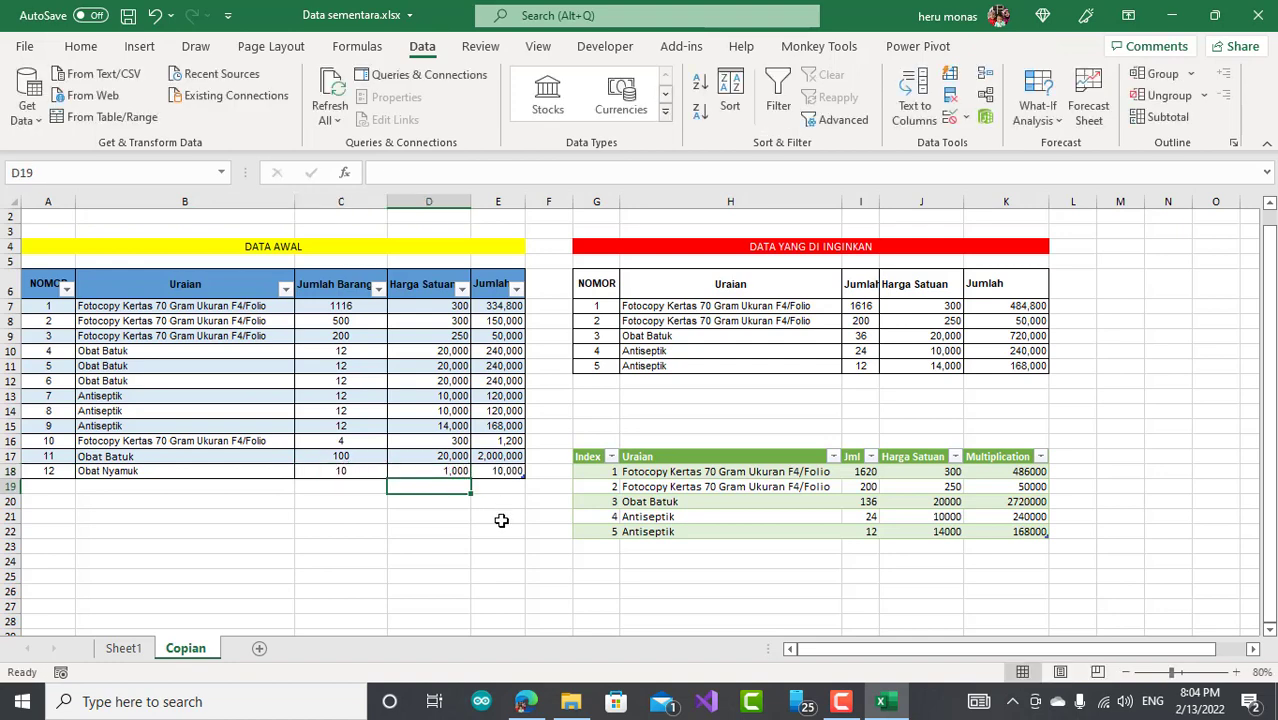
pyautogui.click(499, 518)
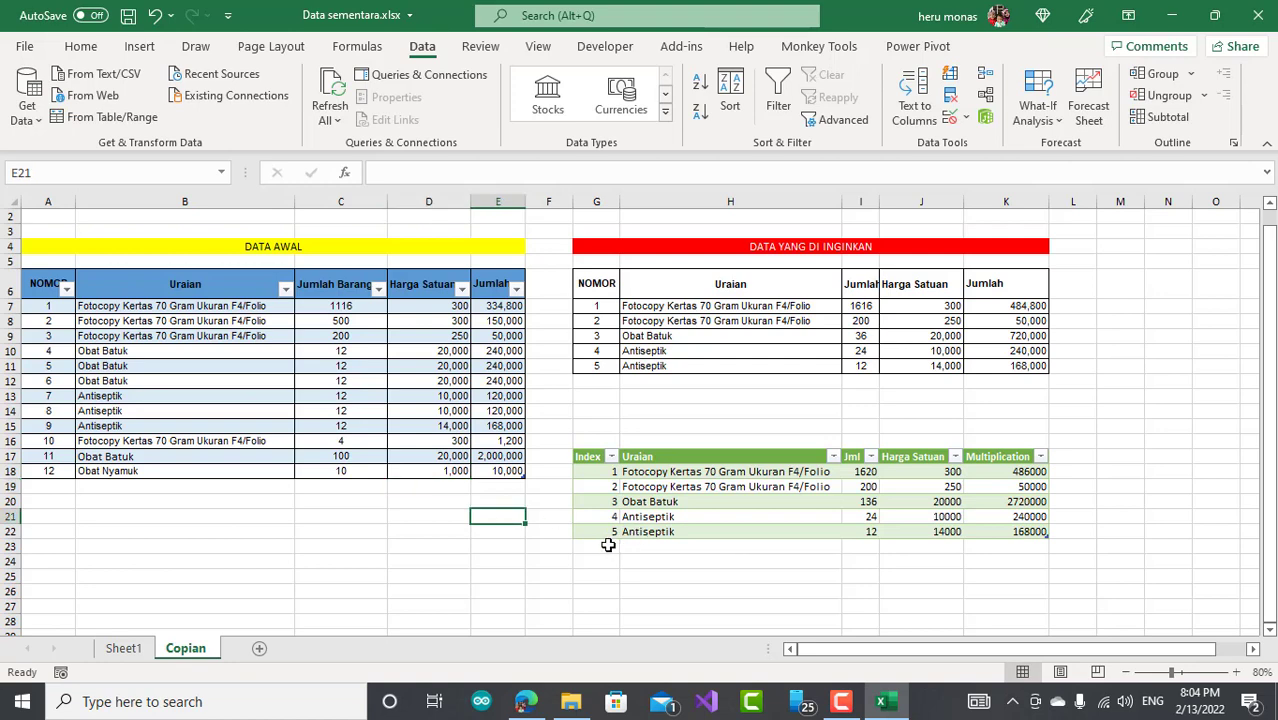
pyautogui.click(774, 531)
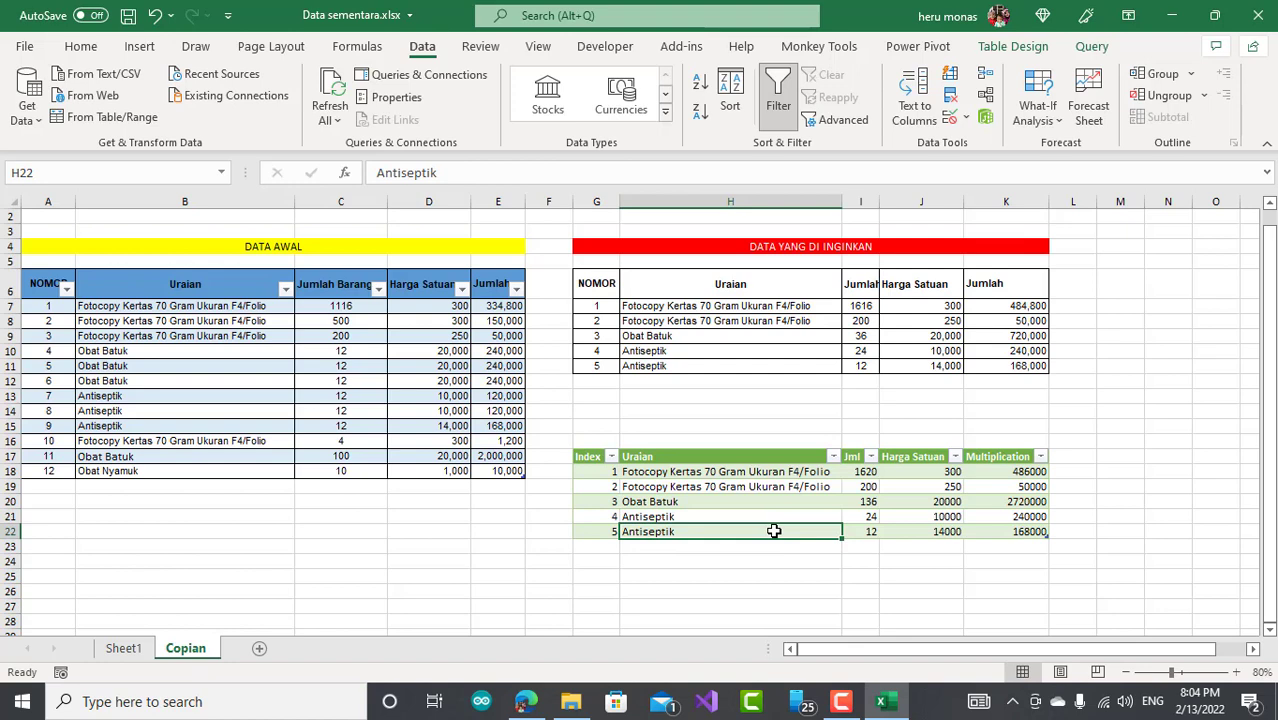
# - Refresh the query table to add a sixth Obat Nyamuk row: Jml 10, Multiplication 10000
pyautogui.rightClick(774, 531)
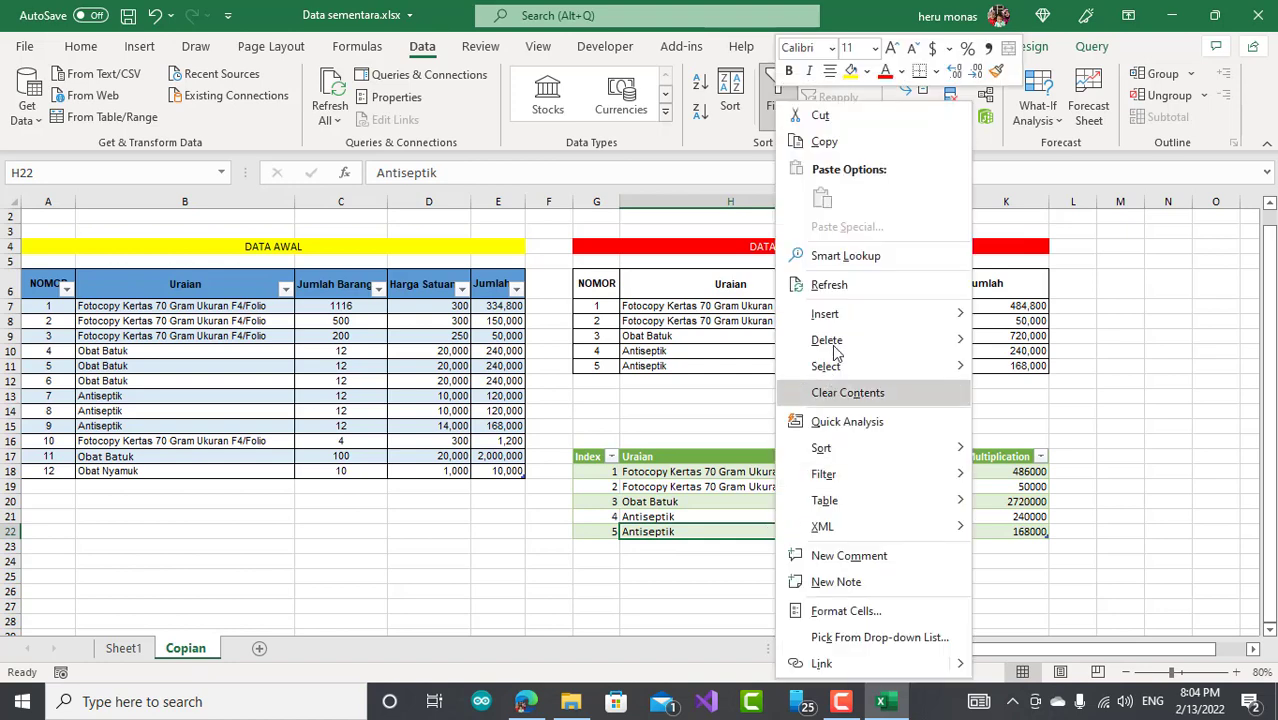
pyautogui.click(766, 284)
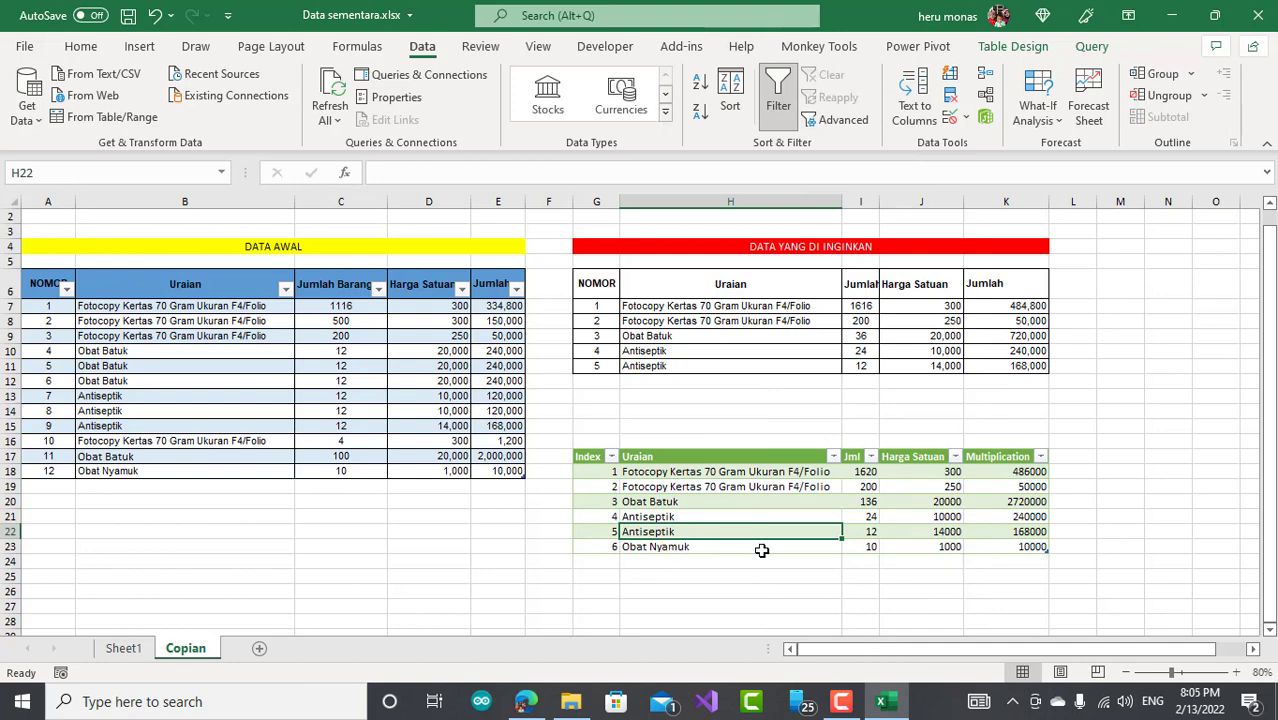
pyautogui.click(489, 568)
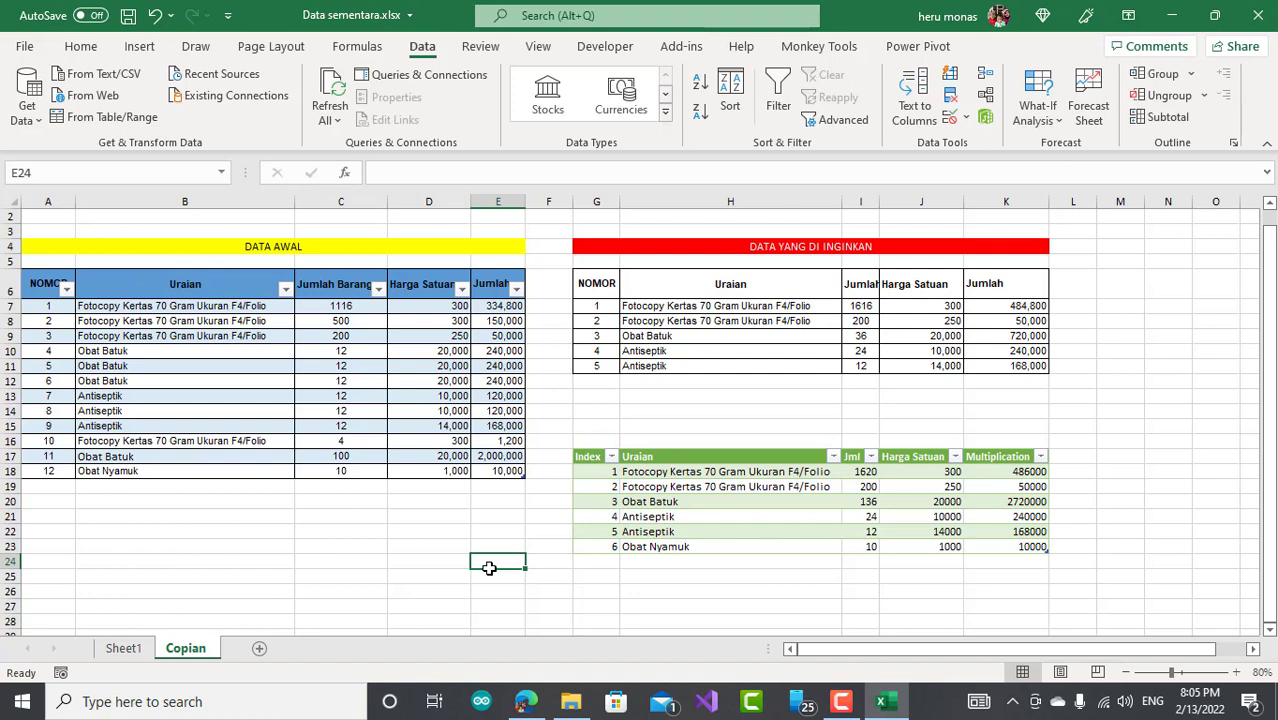
pyautogui.click(838, 705)
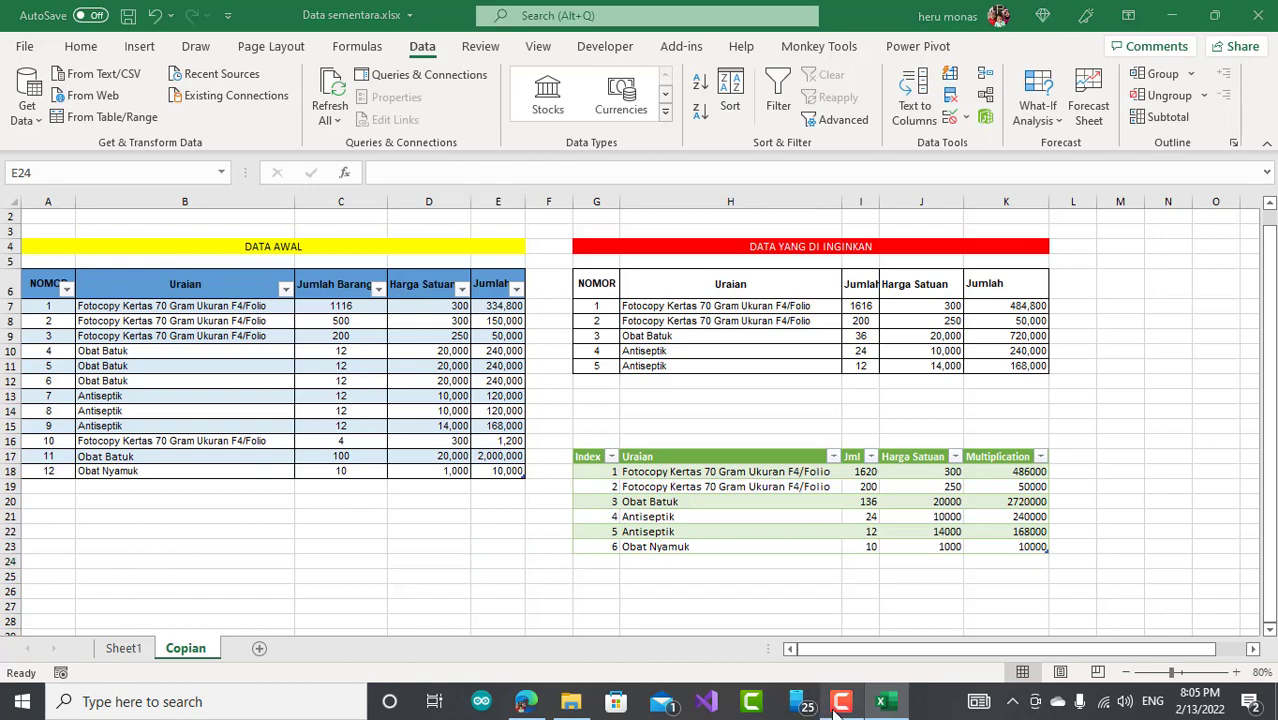